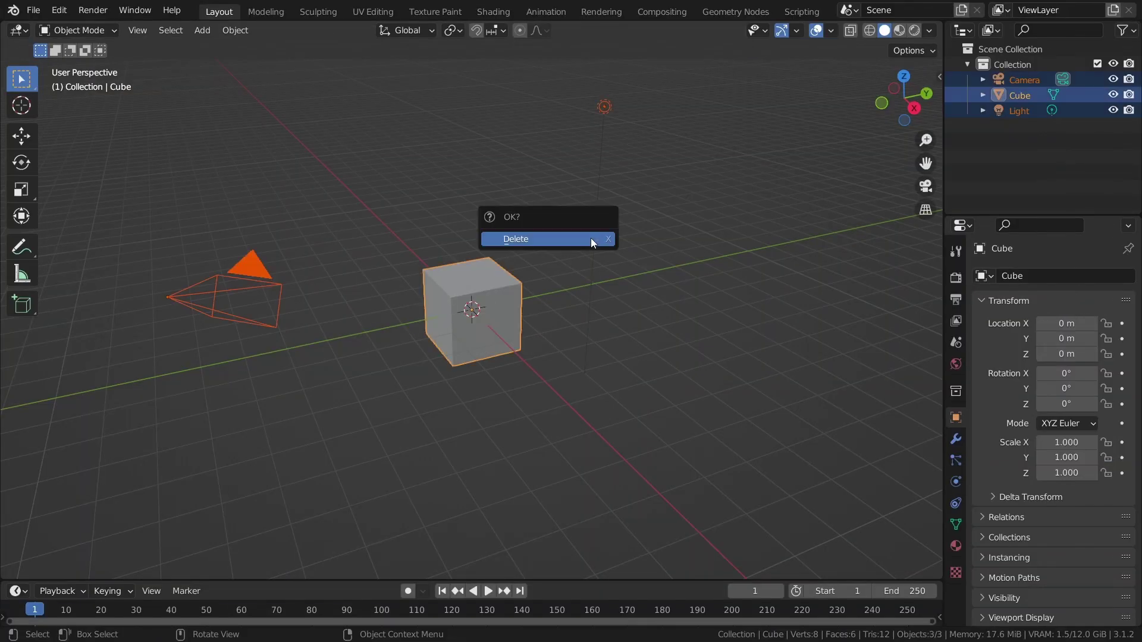
# - Delete the default camera, cube and light, and add a single plane at the origin
pyautogui.click(590, 238)
pyautogui.hotkey('shift', 'a')
pyautogui.click(690, 238)
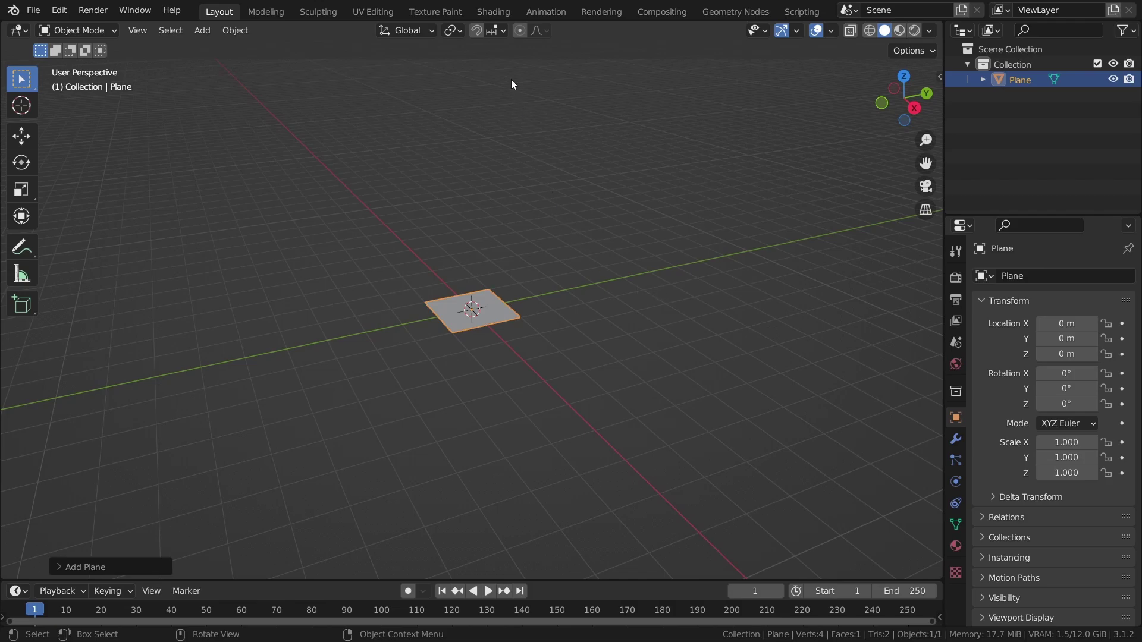
# - In the Geometry Nodes workspace, enlarge the node editor, create a new node tree and save
pyautogui.click(736, 12)
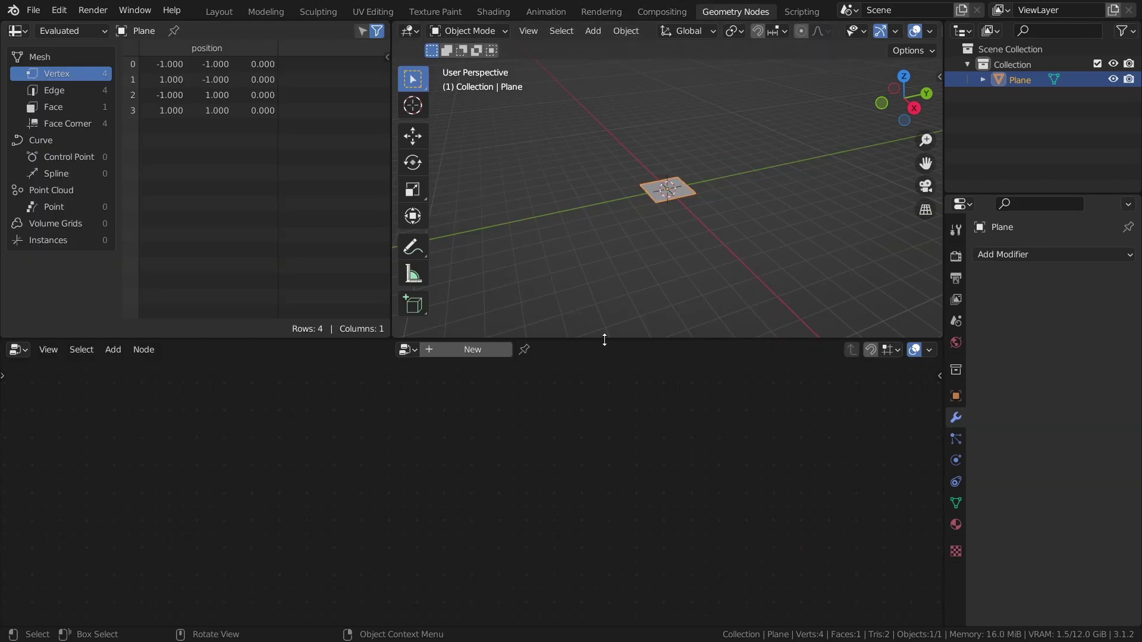
pyautogui.moveTo(604, 339); pyautogui.dragTo(603, 266)
pyautogui.click(475, 278)
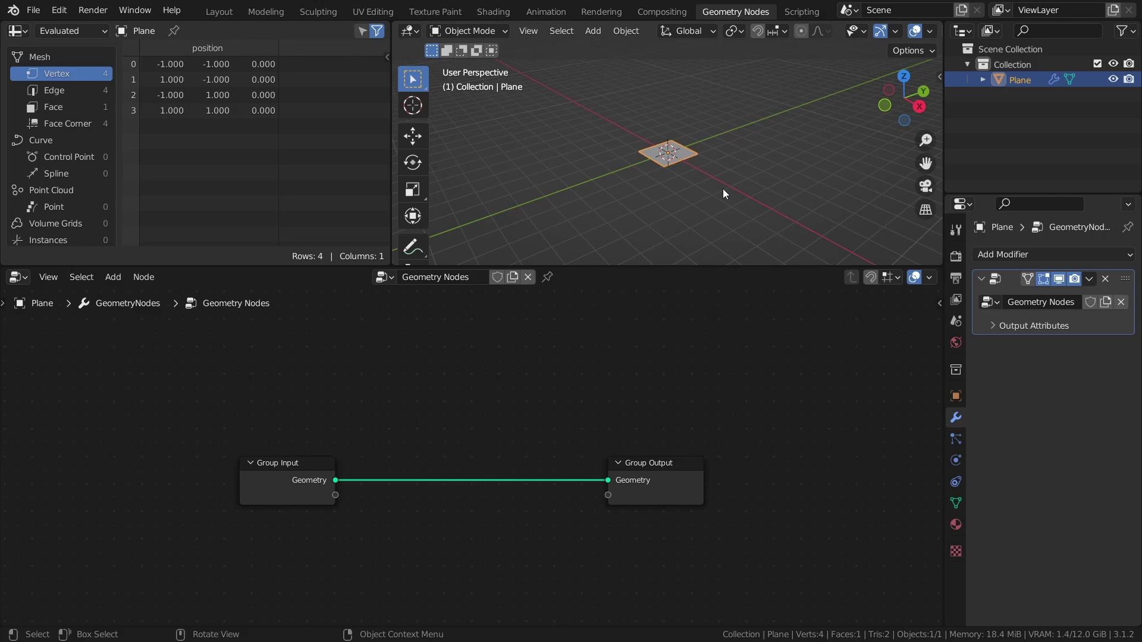
pyautogui.scroll(4, 728, 164)
pyautogui.hotkey('ctrl', 's')
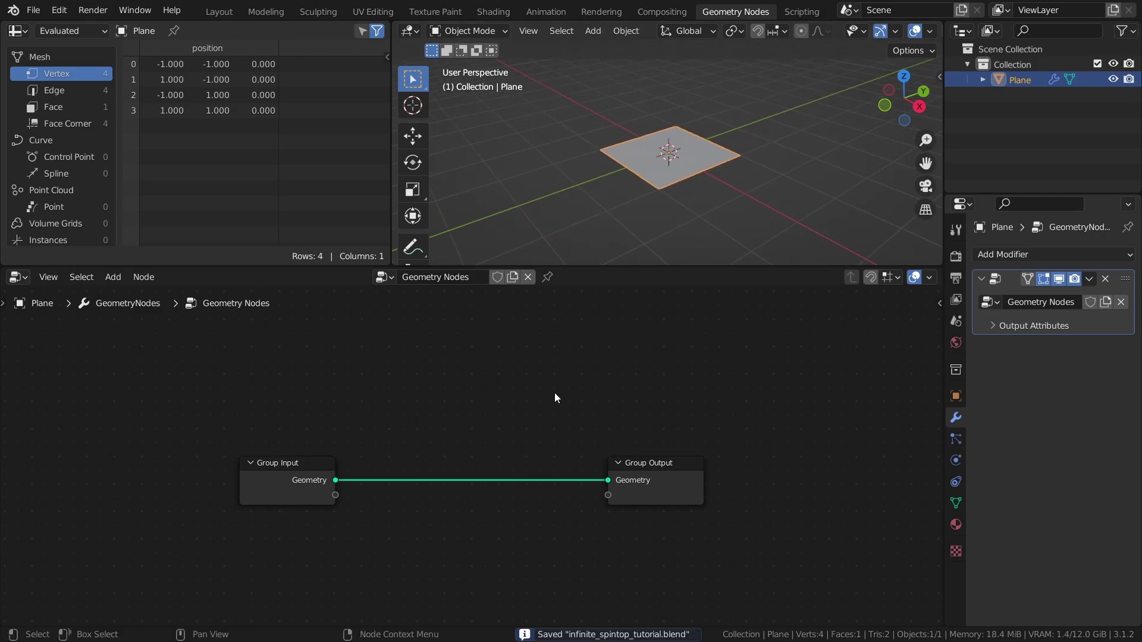
# - Add a Cone node feeding the Group Output
pyautogui.hotkey('shift', 'a')
pyautogui.moveTo(585, 404)
pyautogui.click(621, 403)
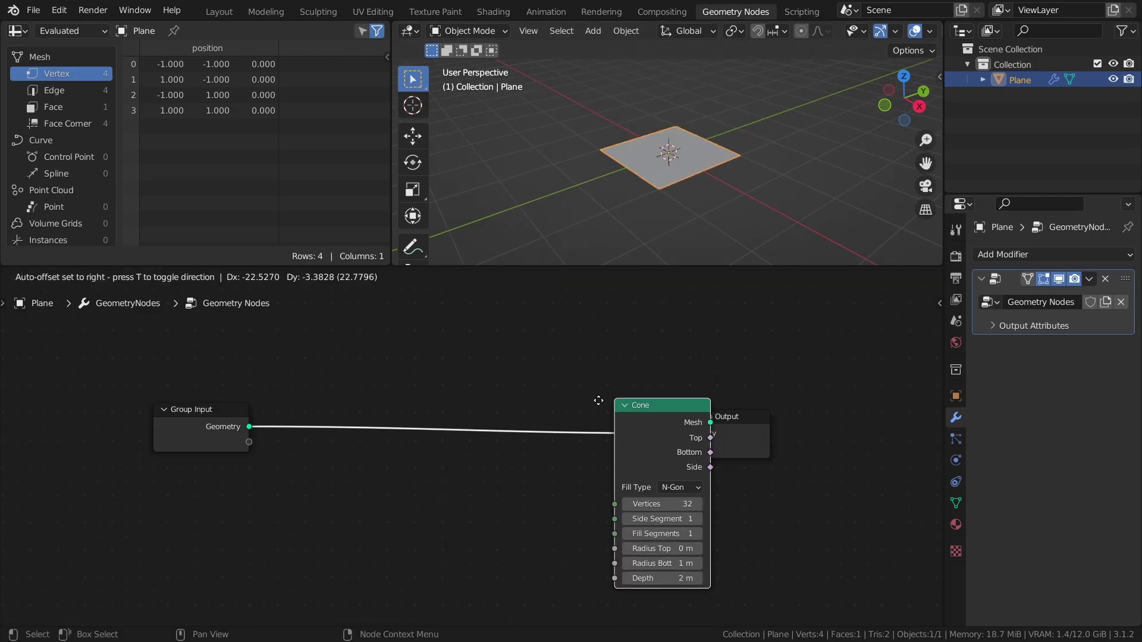
pyautogui.click(326, 397)
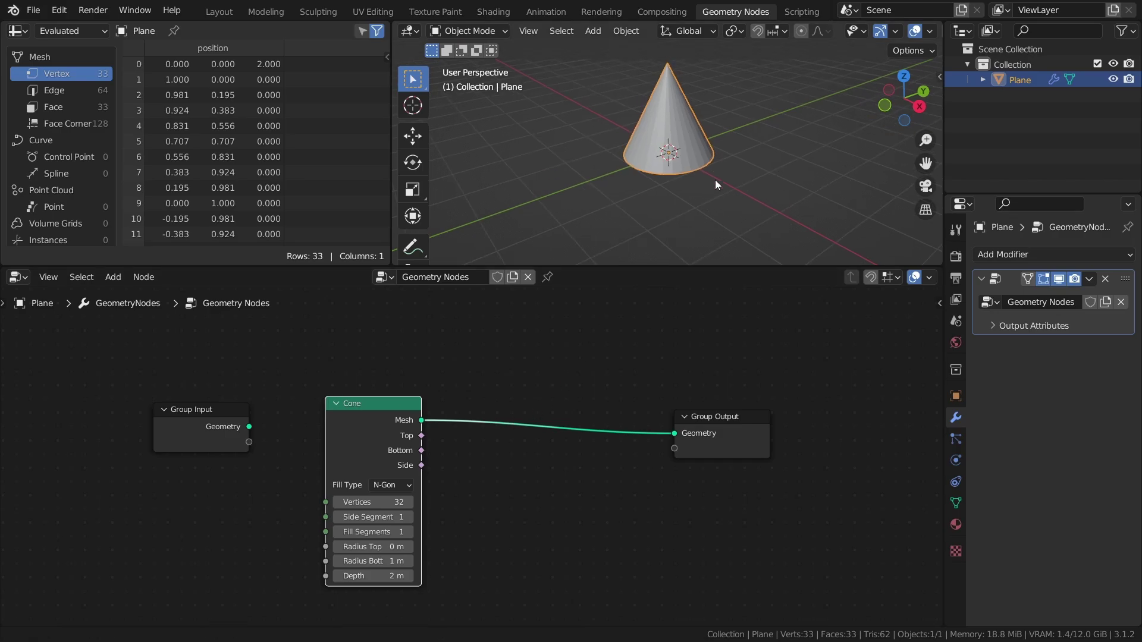
pyautogui.moveTo(715, 180); pyautogui.dragTo(724, 206, button='middle')
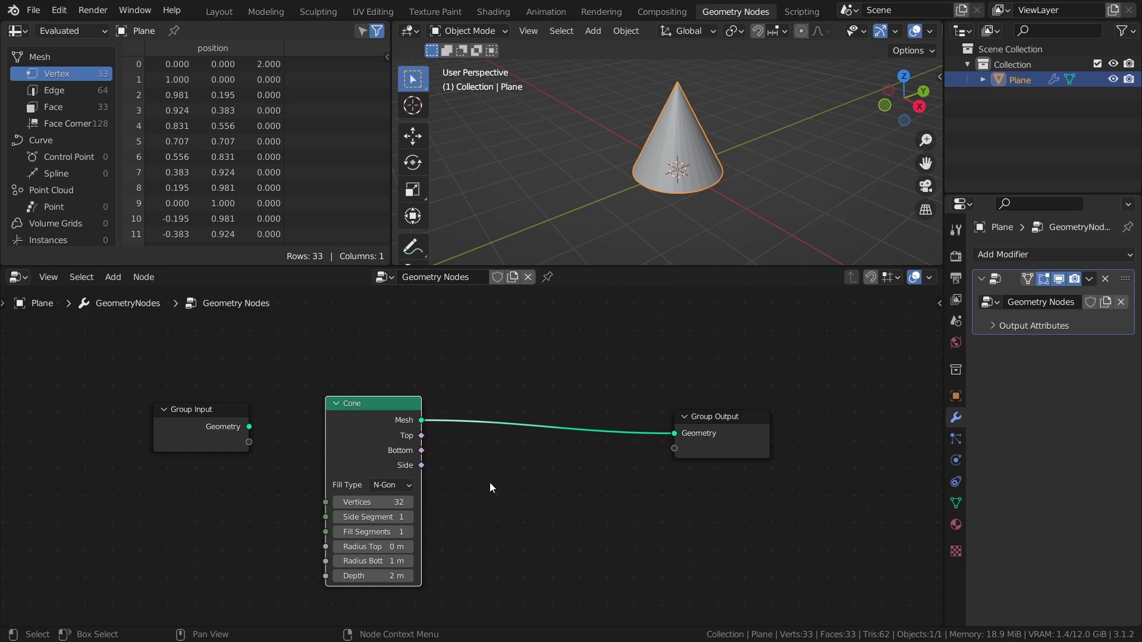
# - Set the cone to 4 vertices and Depth -2 m, making a downward pyramid
pyautogui.click(374, 502)
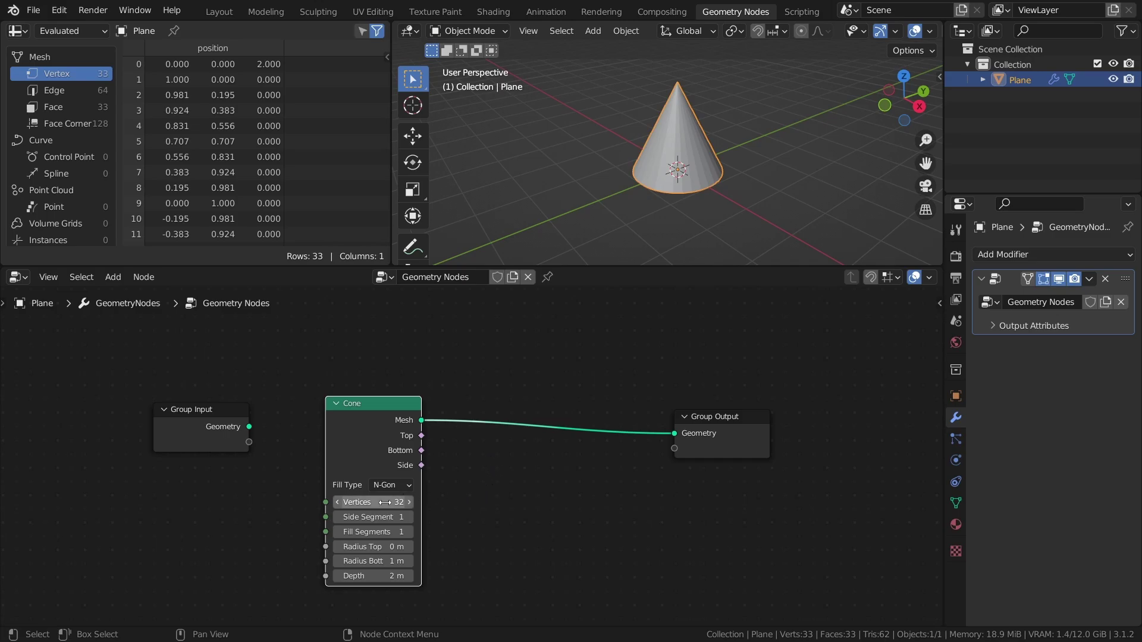
pyautogui.press('Return')
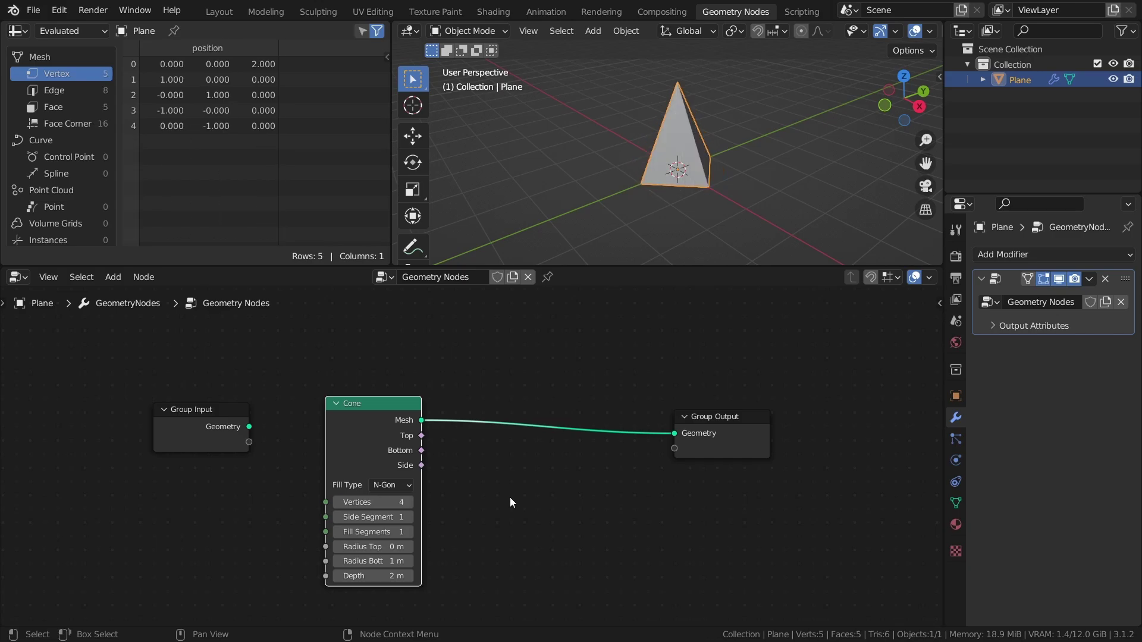
pyautogui.moveTo(510, 502); pyautogui.dragTo(570, 434, button='middle')
pyautogui.click(426, 507)
pyautogui.write('-2')
pyautogui.press('Return')
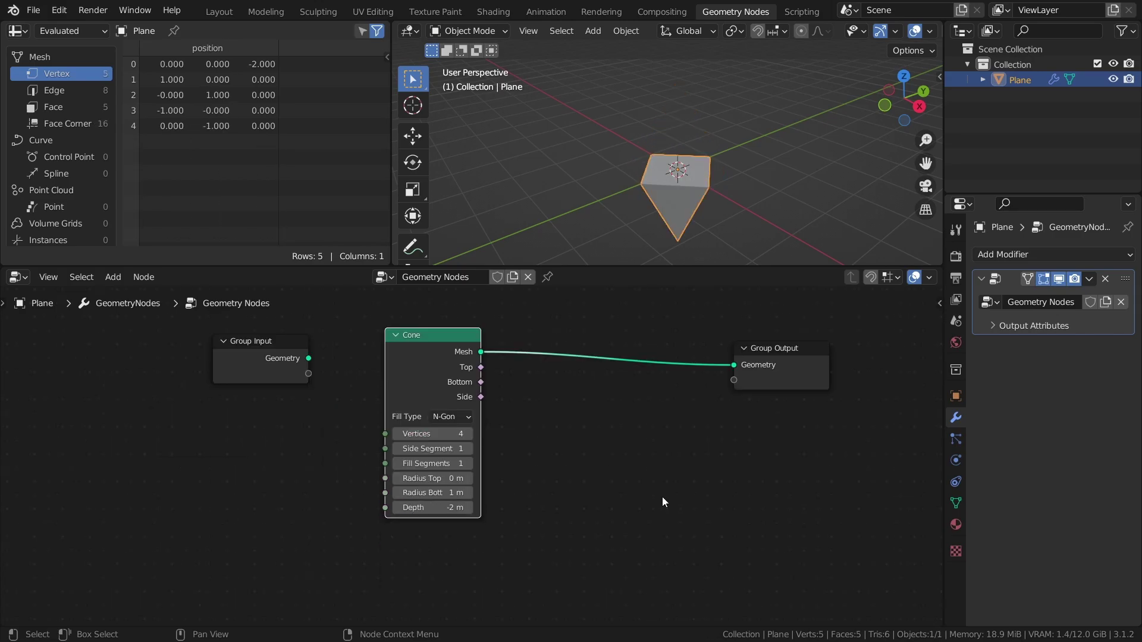
pyautogui.moveTo(678, 224); pyautogui.dragTo(665, 171, button='middle')
# - Insert a Transform node between Cone and Group Output with Translation Z 0.75 m
pyautogui.moveTo(428, 345); pyautogui.dragTo(263, 385)
pyautogui.hotkey('shift', 'a')
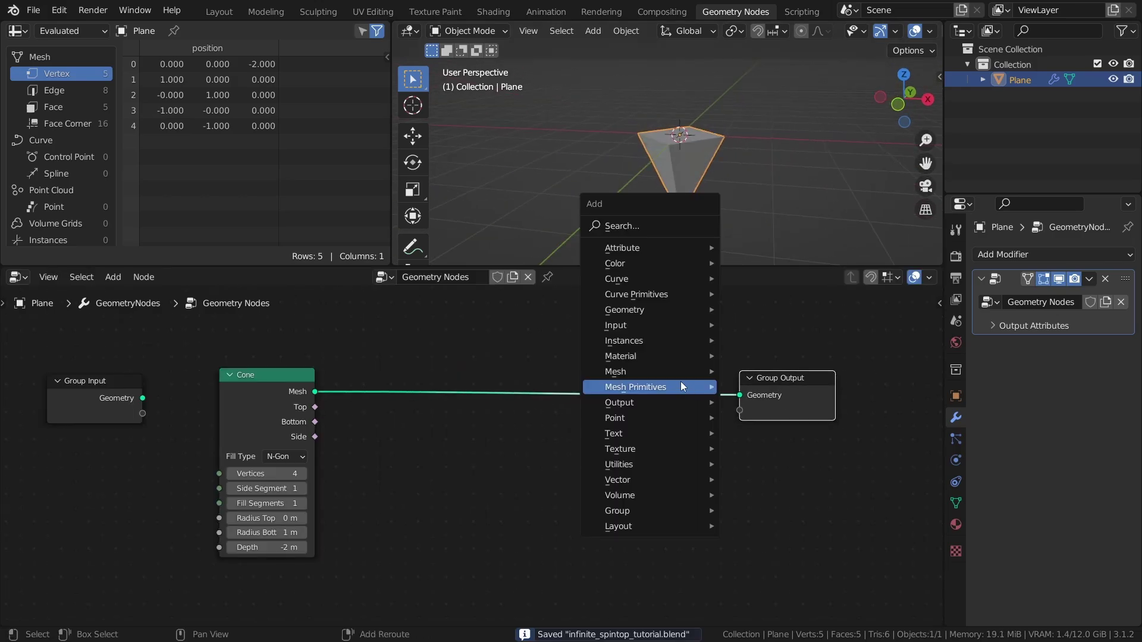
pyautogui.click(654, 233)
pyautogui.write('r')
pyautogui.press('BackSpace')
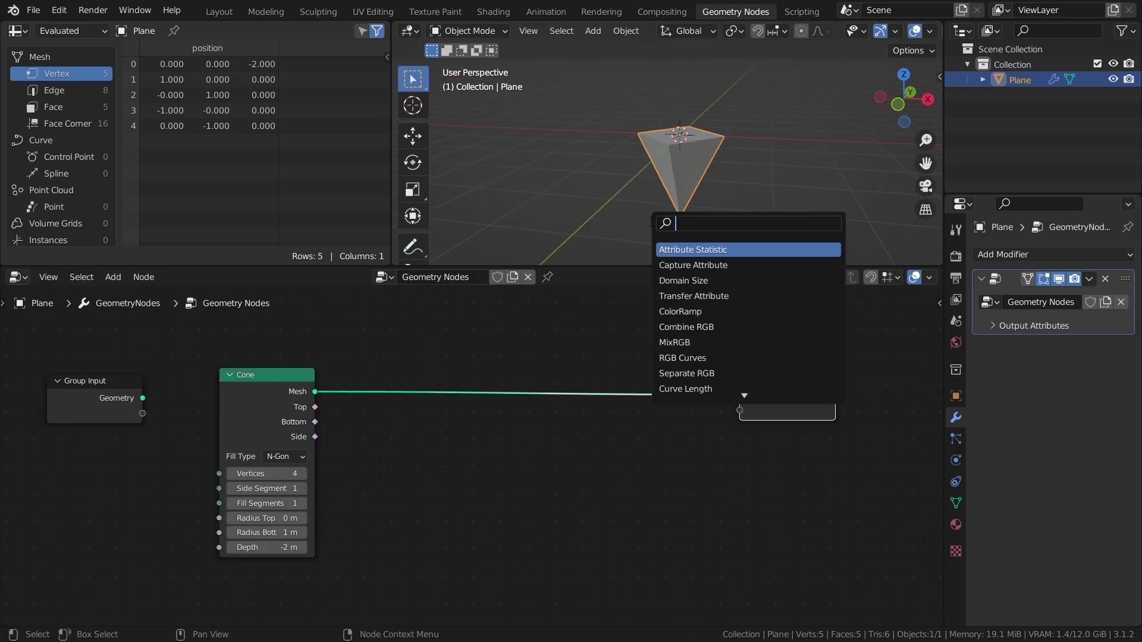
pyautogui.write('tra')
pyautogui.click(698, 250)
pyautogui.click(553, 376)
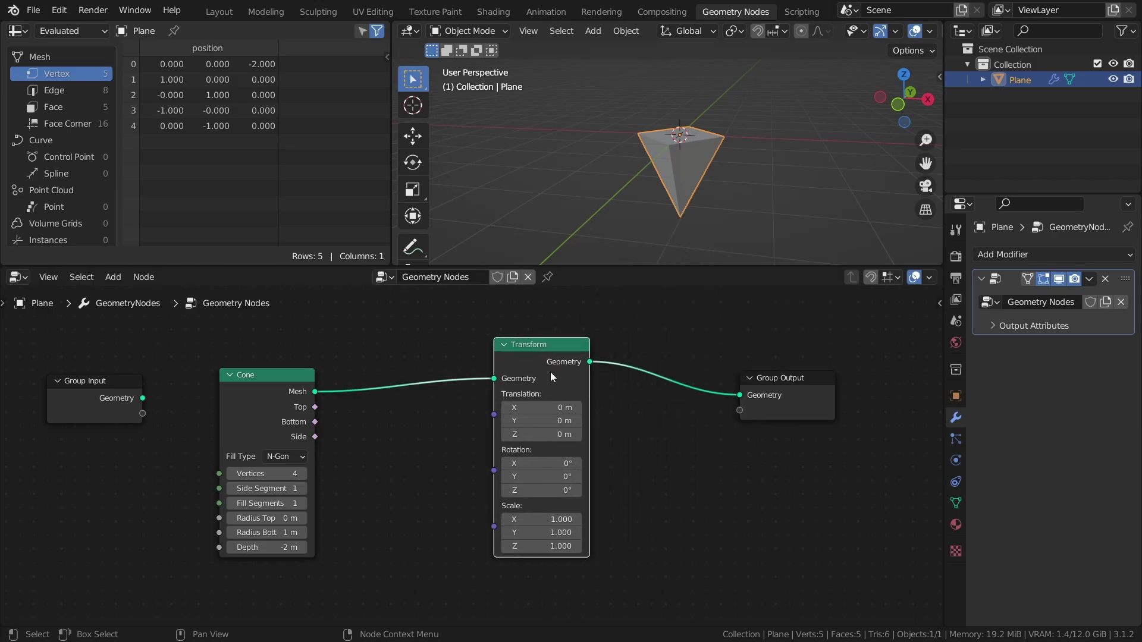
pyautogui.click(531, 435)
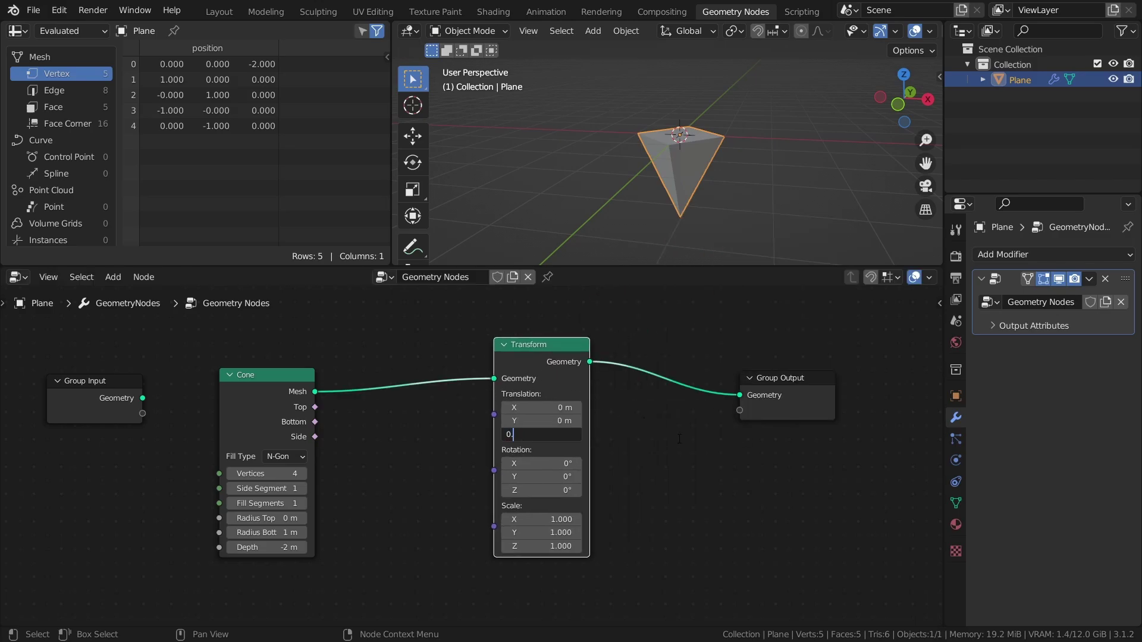
pyautogui.write('0.75')
pyautogui.press('Return')
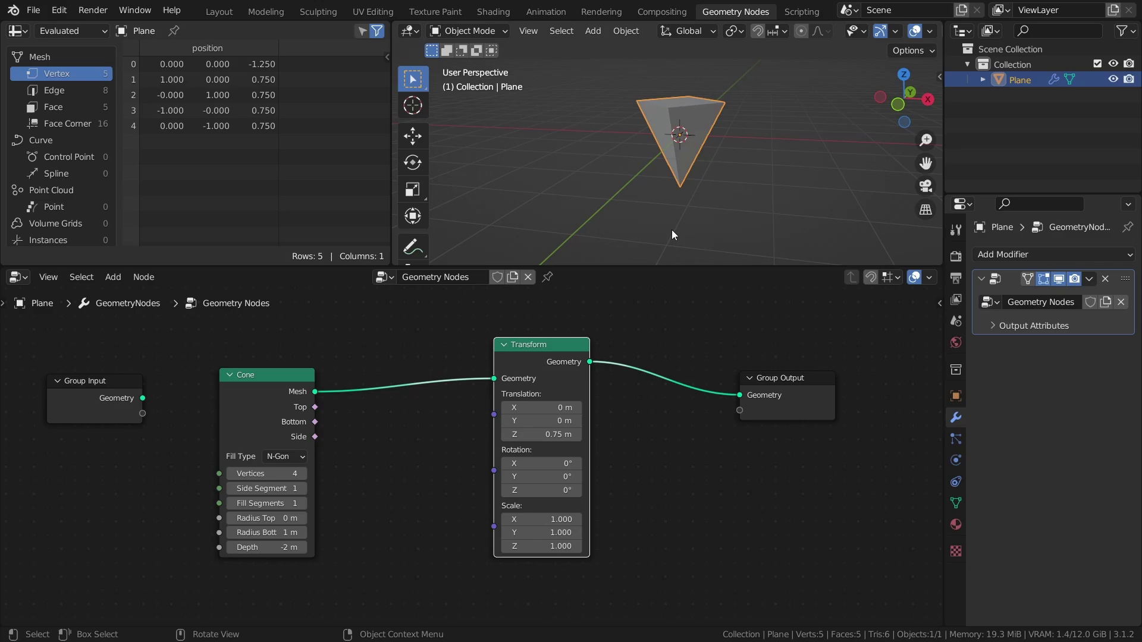
# - Check the pyramid in front view with a trial rotation, then cancel it
pyautogui.press('KP_1')
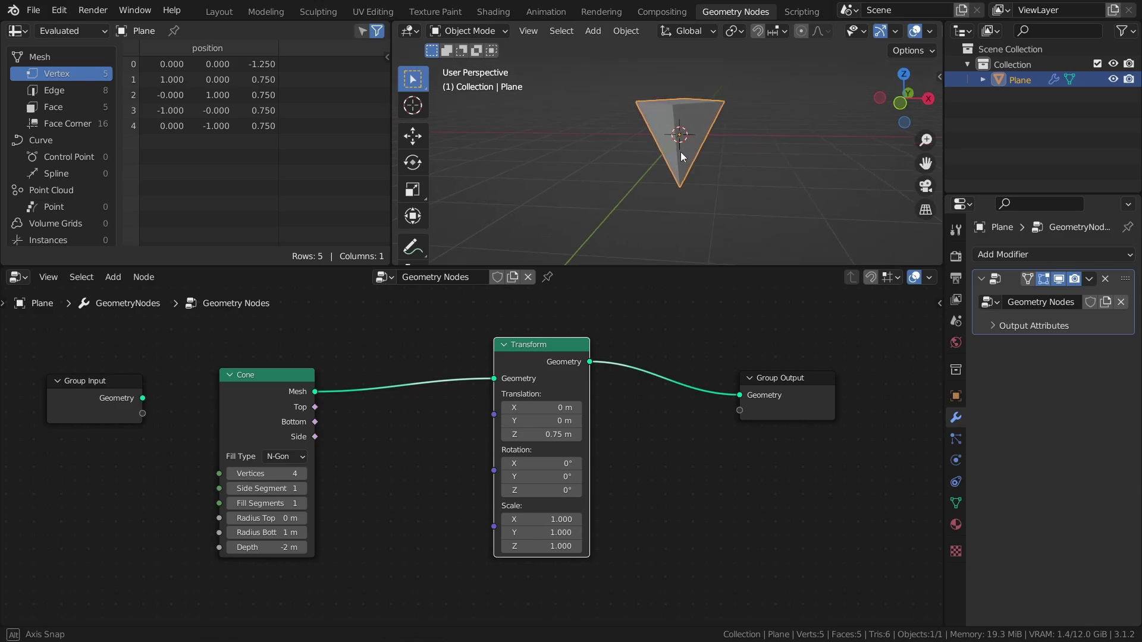
pyautogui.scroll(2, 687, 153)
pyautogui.press('r')
pyautogui.press('r')
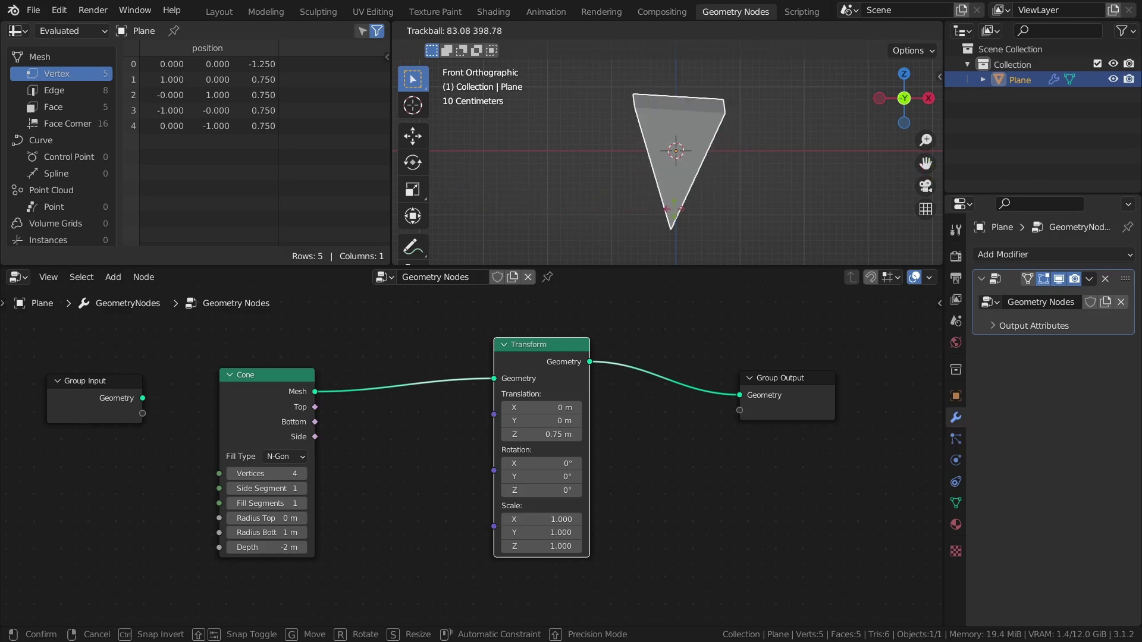
pyautogui.press('r')
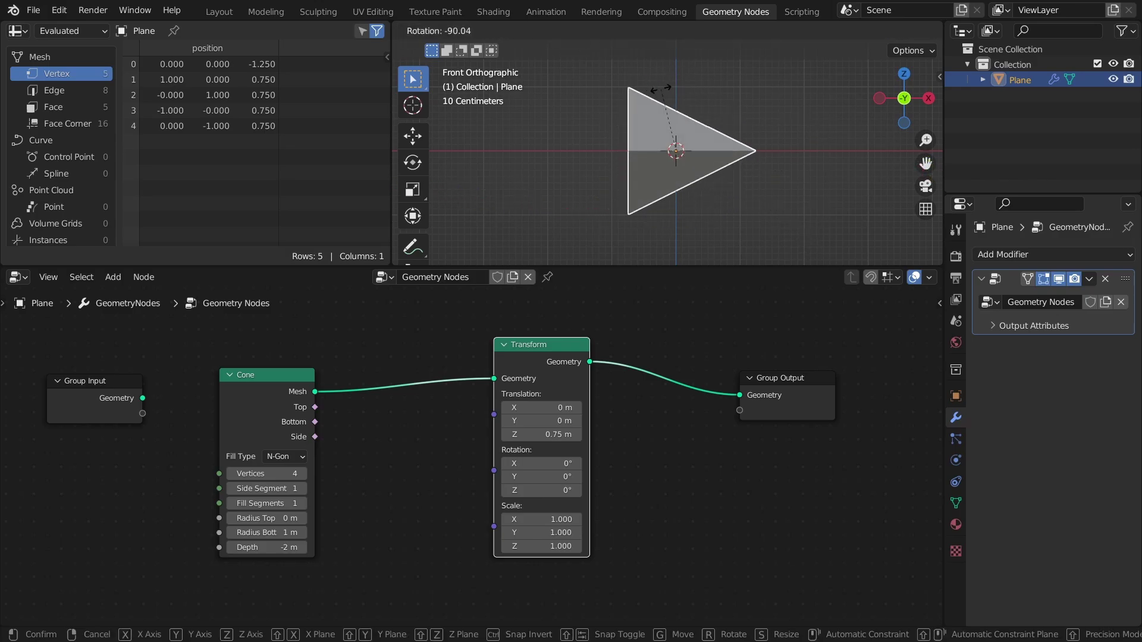
pyautogui.rightClick(754, 173)
pyautogui.moveTo(755, 172); pyautogui.dragTo(723, 206, button='middle')
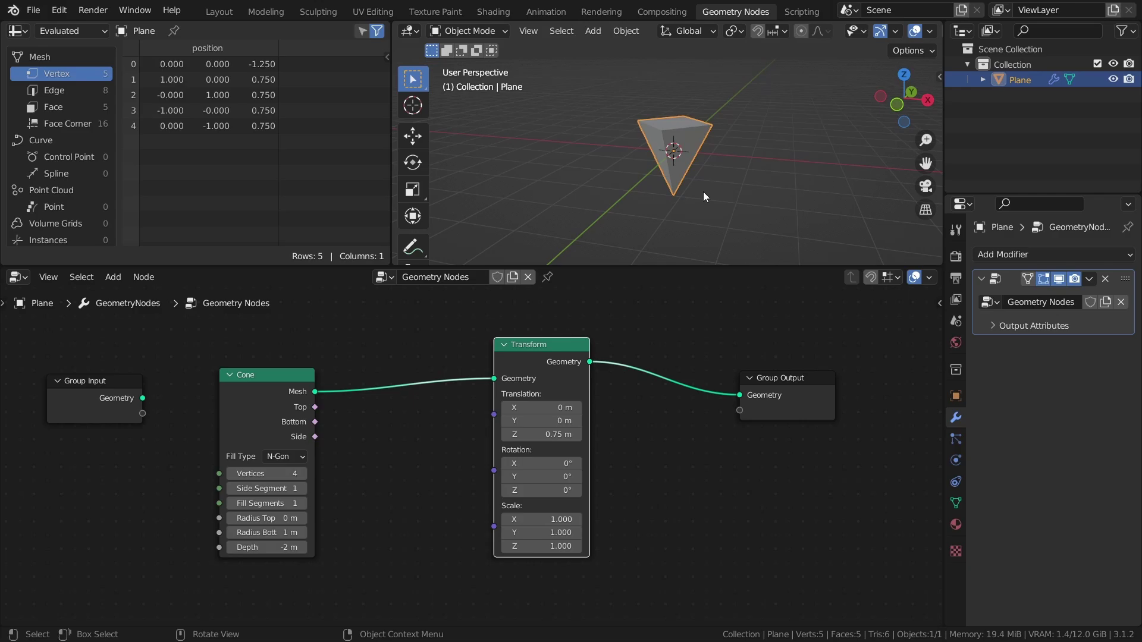
# - Add a second Transform node just before the Group Output
pyautogui.hotkey('ctrl', 's')
pyautogui.scroll(-1, 476, 341)
pyautogui.hotkey('shift', 'a')
pyautogui.click(463, 324)
pyautogui.write('tr')
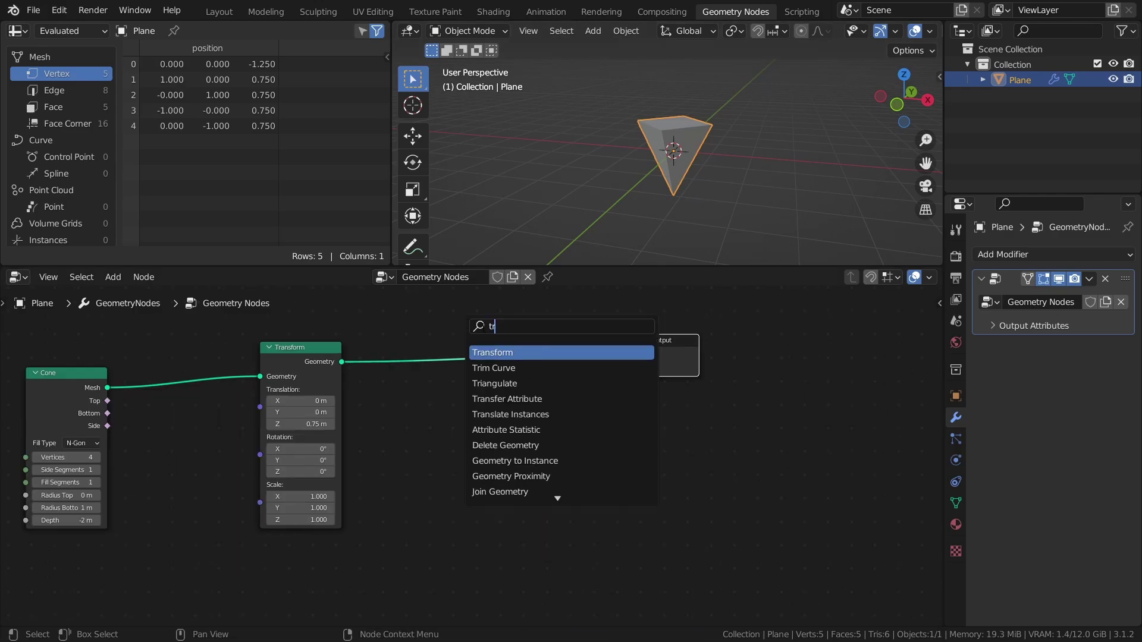
pyautogui.click(512, 350)
pyautogui.click(694, 345)
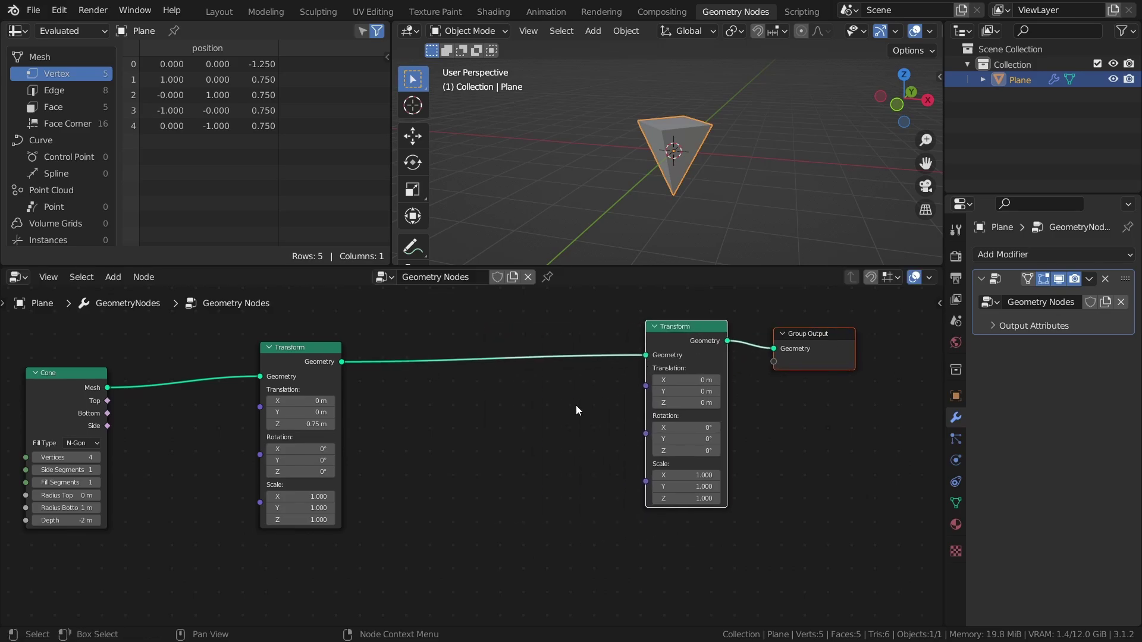
# - Add a Scene Time node and a Math node set to Multiply
pyautogui.hotkey('shift', 'a')
pyautogui.write('scene')
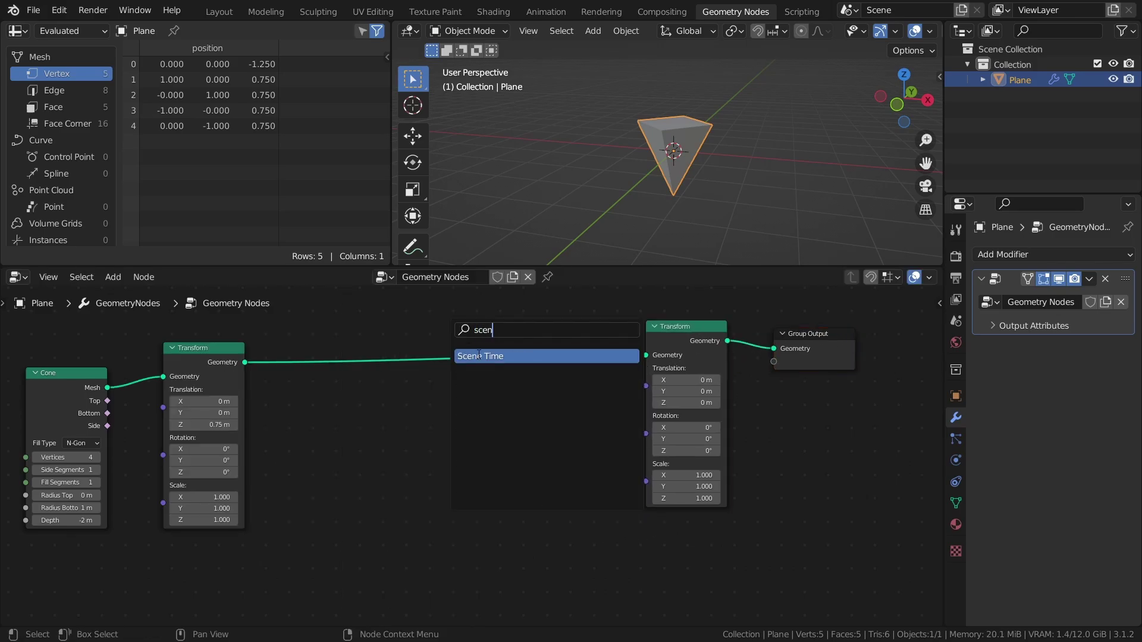
pyautogui.press('Return')
pyautogui.click(312, 479)
pyautogui.hotkey('shift', 'a')
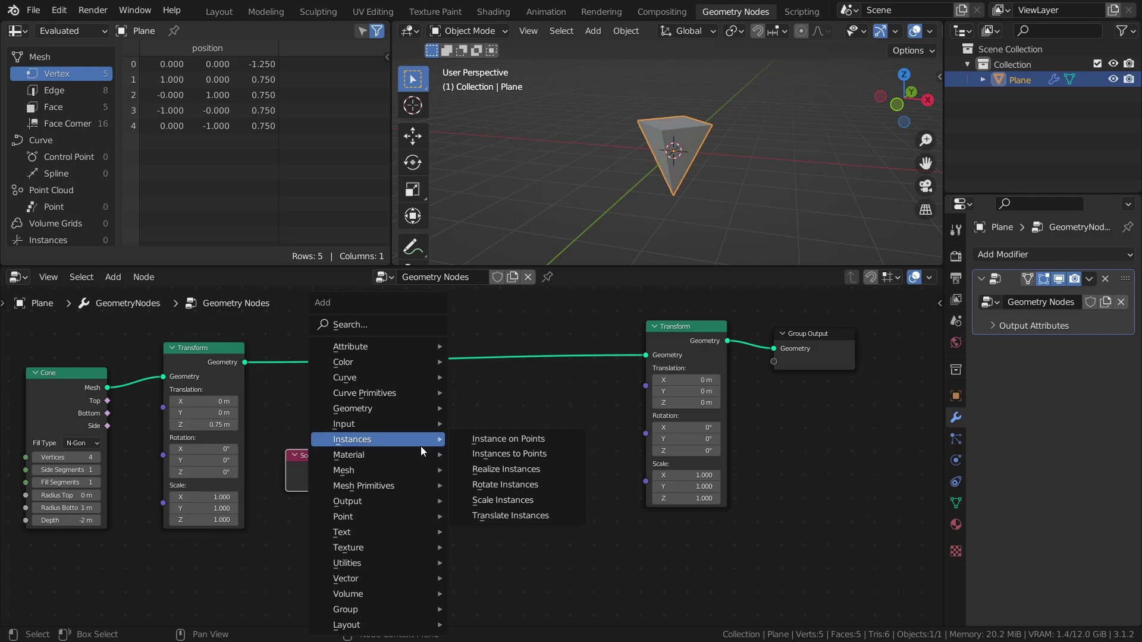
pyautogui.moveTo(412, 563)
pyautogui.click(547, 516)
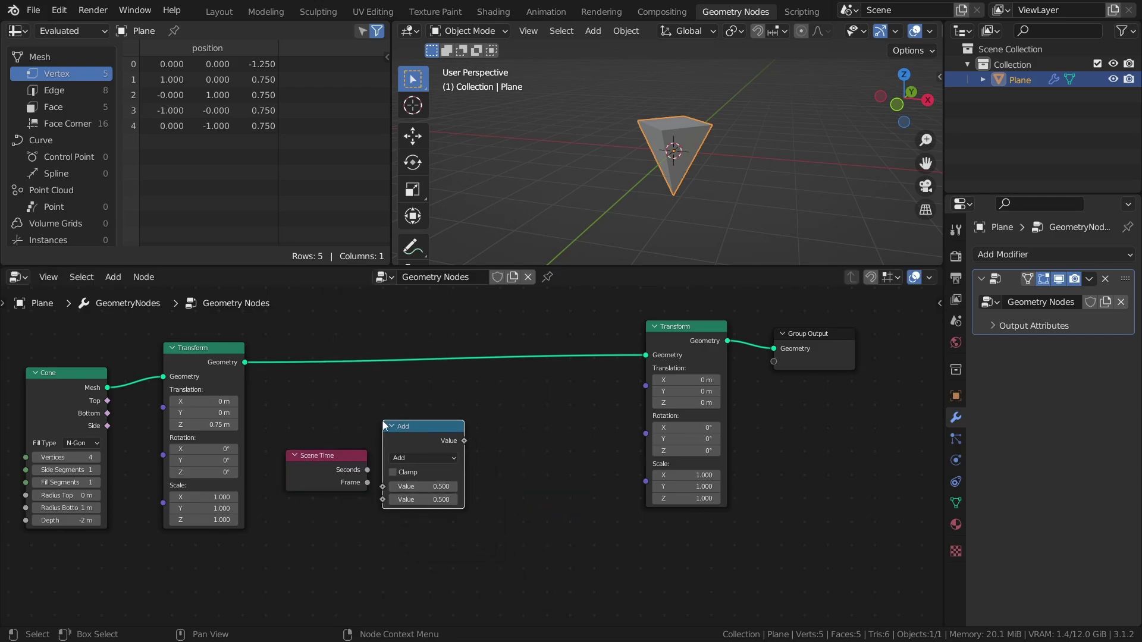
pyautogui.click(304, 461)
pyautogui.click(413, 458)
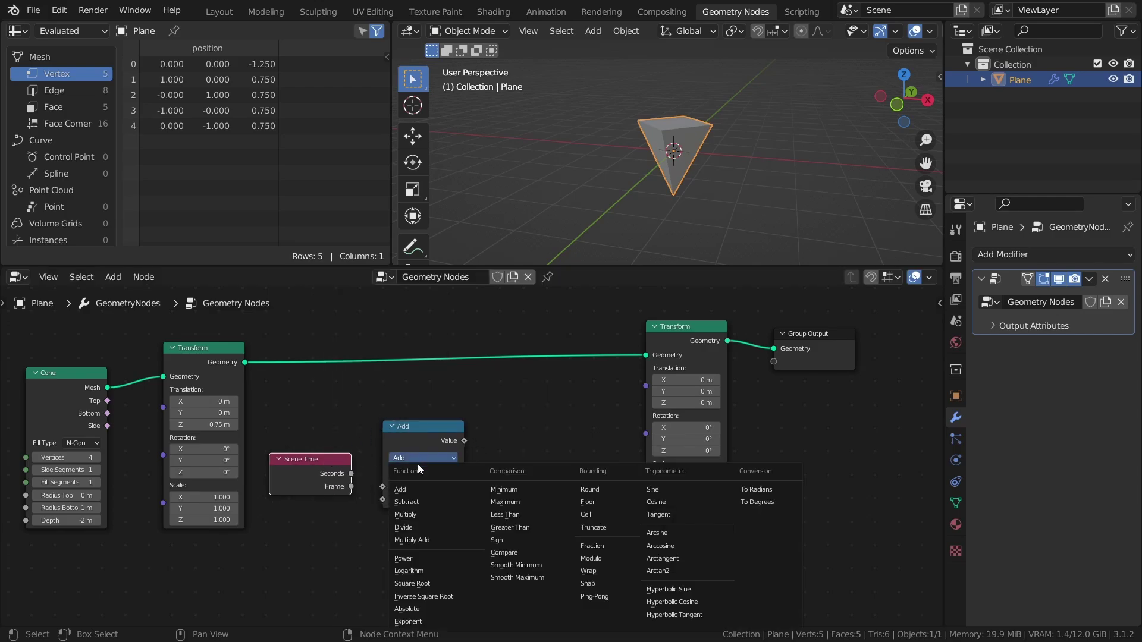
pyautogui.click(415, 516)
# - Add Combine XYZ and wire Seconds → Multiply → Z → second Transform's Rotation
pyautogui.hotkey('shift', 'a')
pyautogui.moveTo(491, 472)
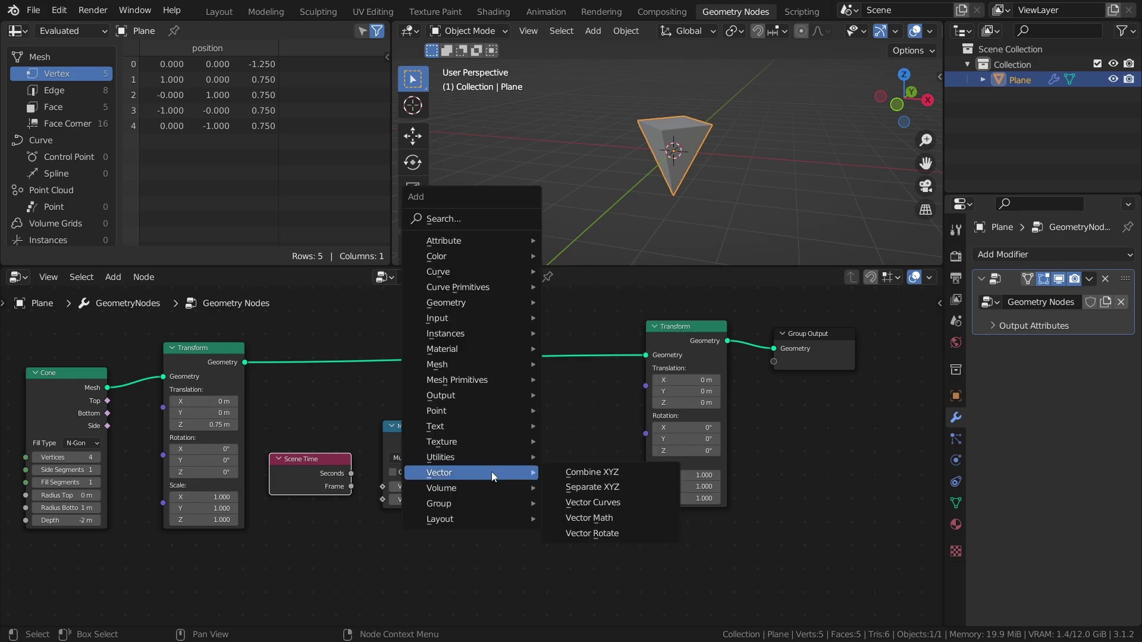
pyautogui.click(588, 472)
pyautogui.click(517, 419)
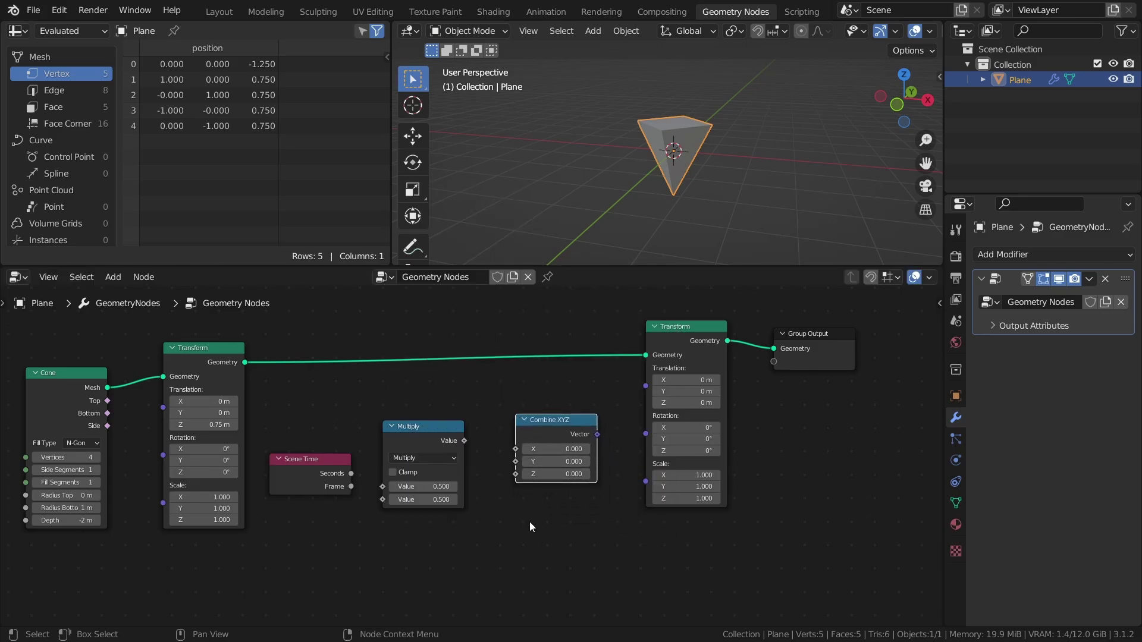
pyautogui.hotkey('ctrl', 's')
pyautogui.moveTo(351, 474); pyautogui.dragTo(385, 487)
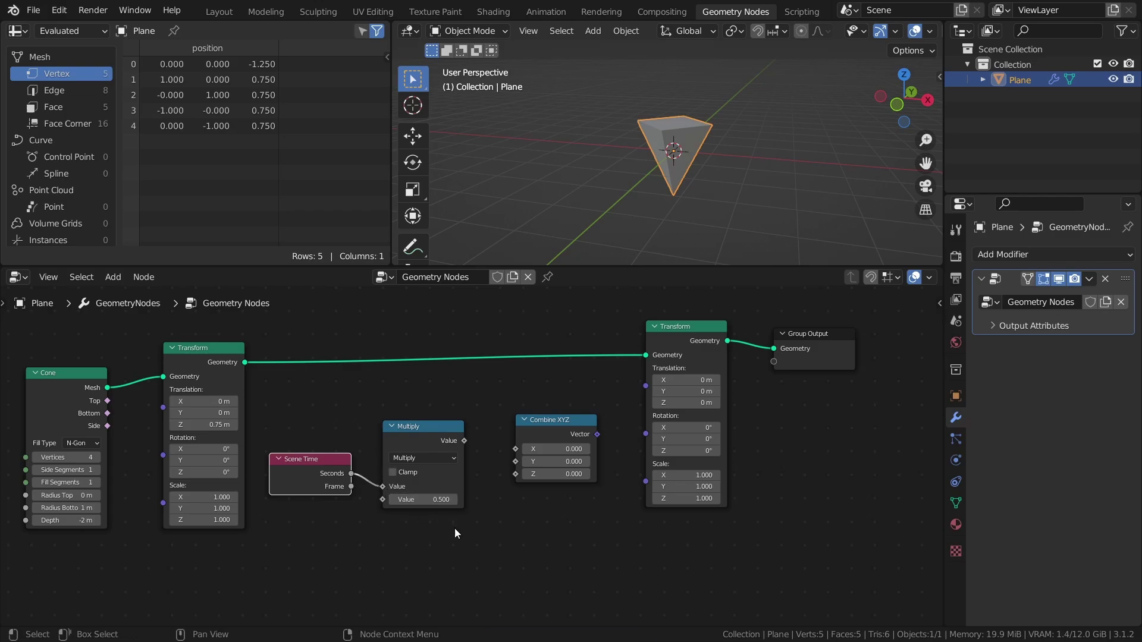
pyautogui.moveTo(464, 441); pyautogui.dragTo(516, 474)
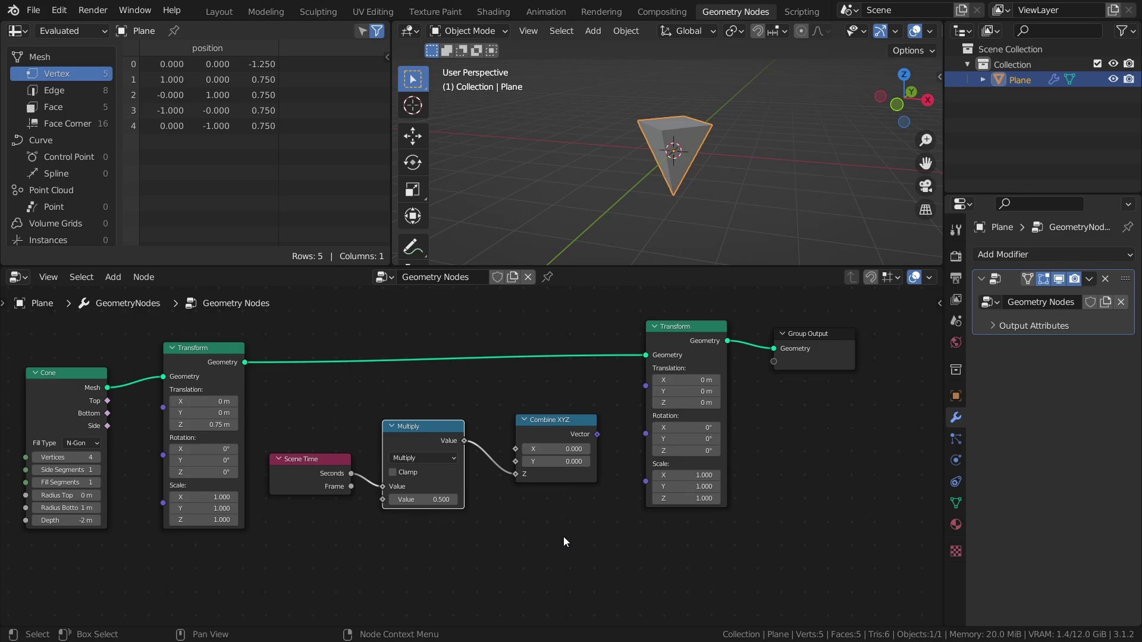
pyautogui.moveTo(597, 435); pyautogui.dragTo(652, 436)
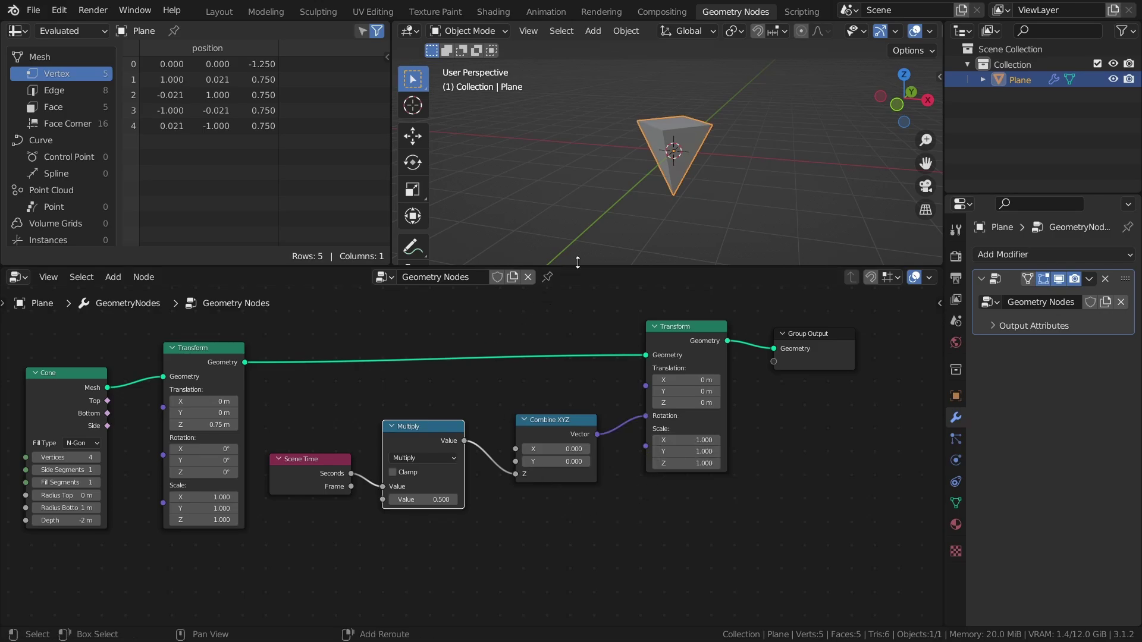
# - Play the animation and set the Multiply factor to 5
pyautogui.press('space')
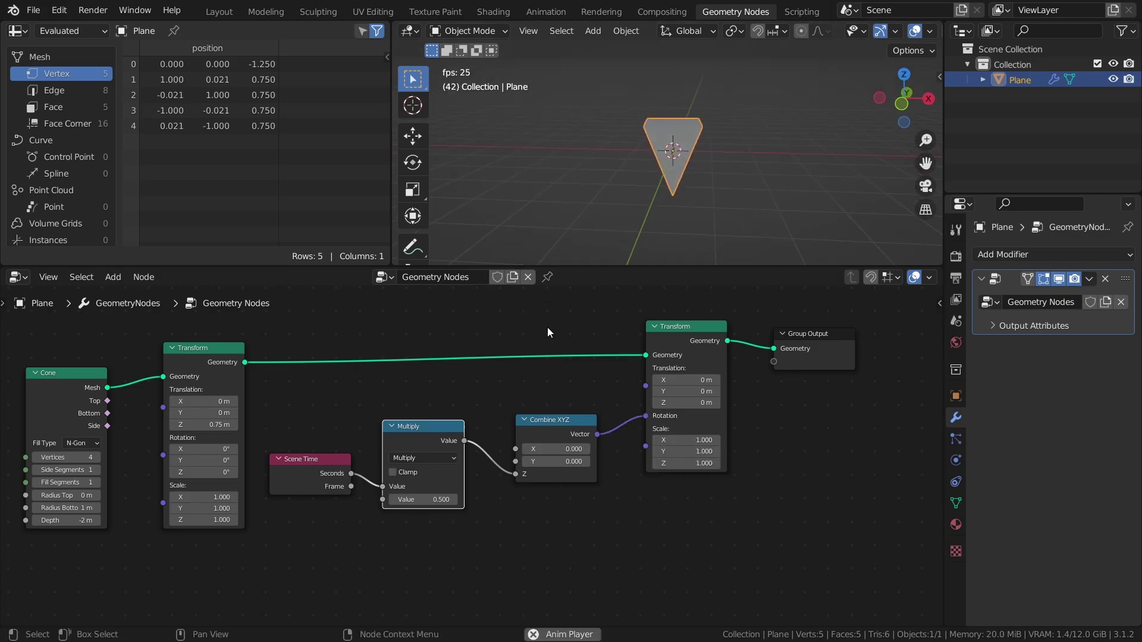
pyautogui.click(424, 500)
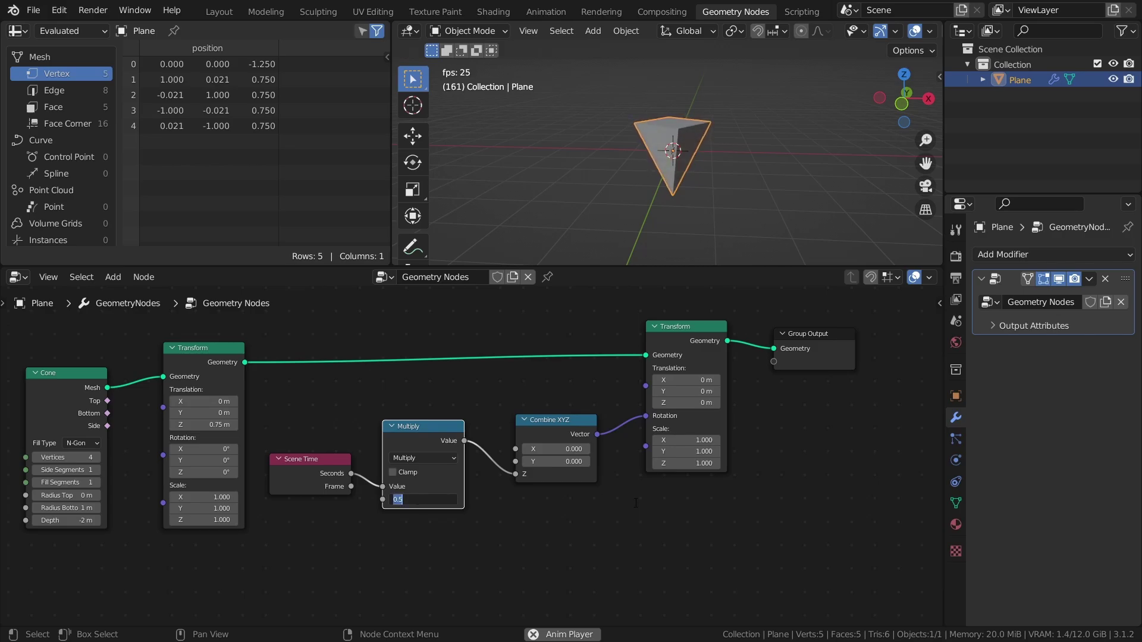
pyautogui.press('Return')
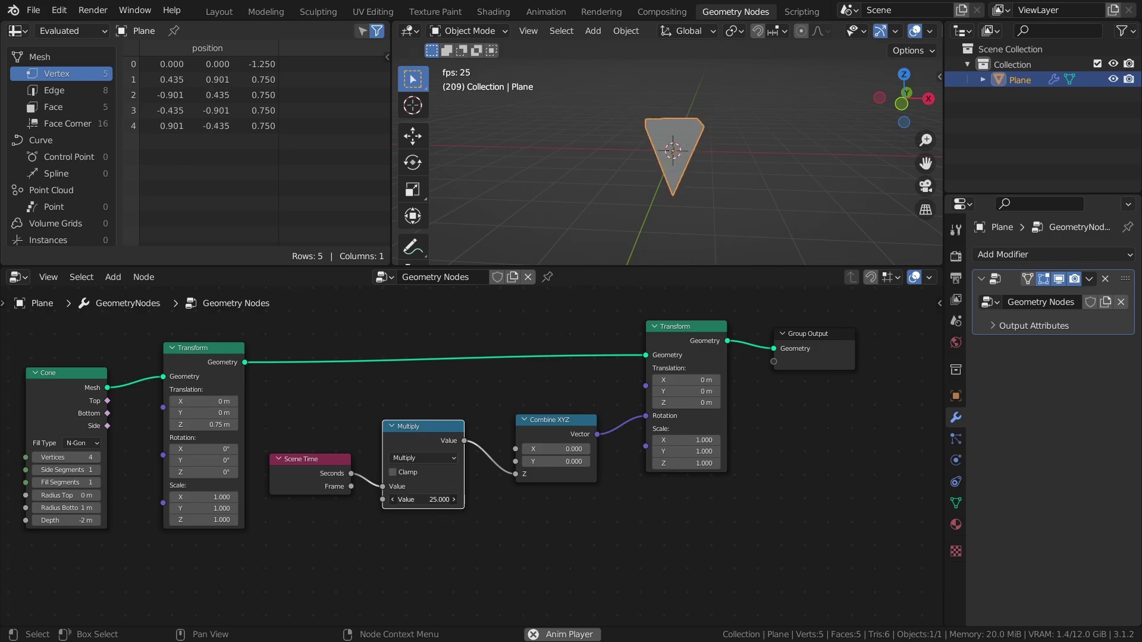
pyautogui.hotkey('ctrl', 'a')
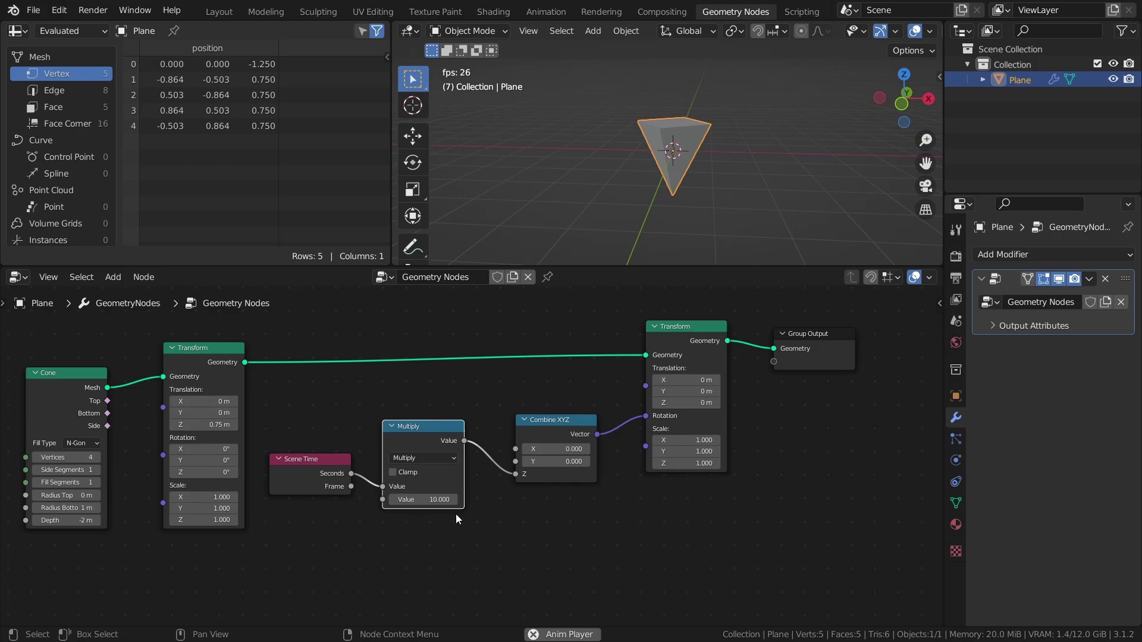
pyautogui.write('5')
pyautogui.press('Return')
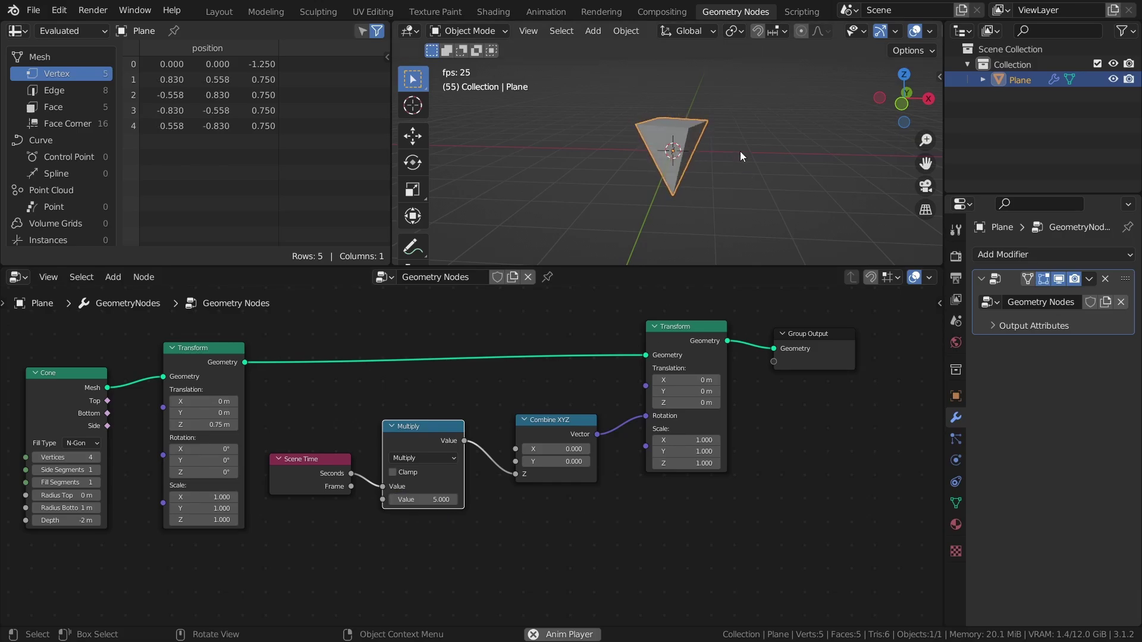
pyautogui.moveTo(666, 196); pyautogui.dragTo(699, 170, button='middle')
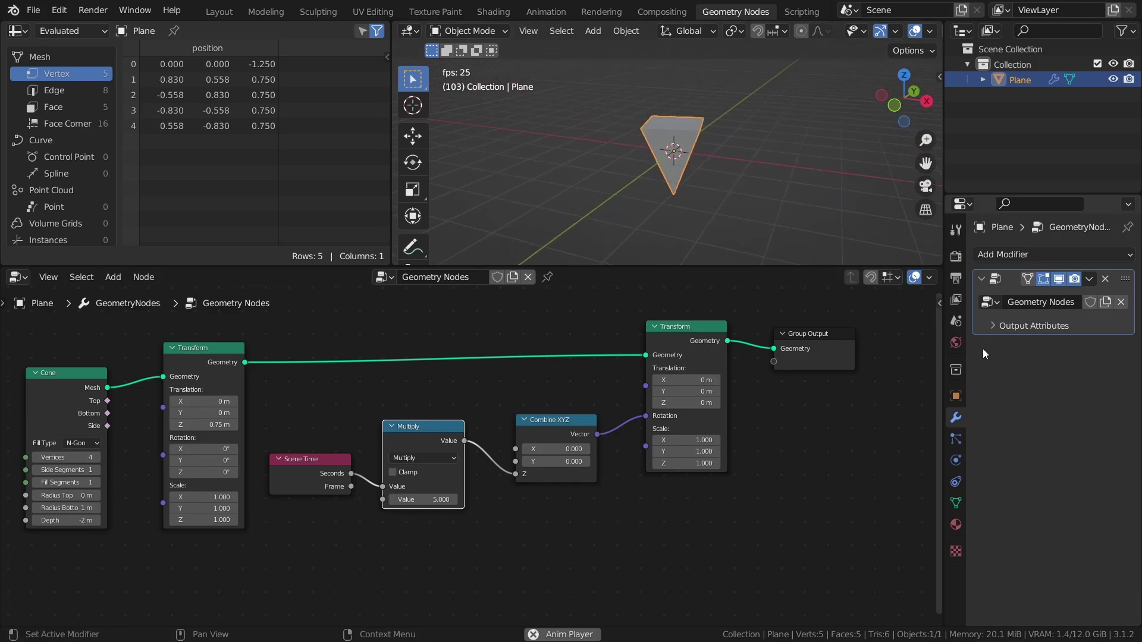
# - Set the scene frame rate to 60 fps and raise the Multiply factor to 10
pyautogui.click(956, 279)
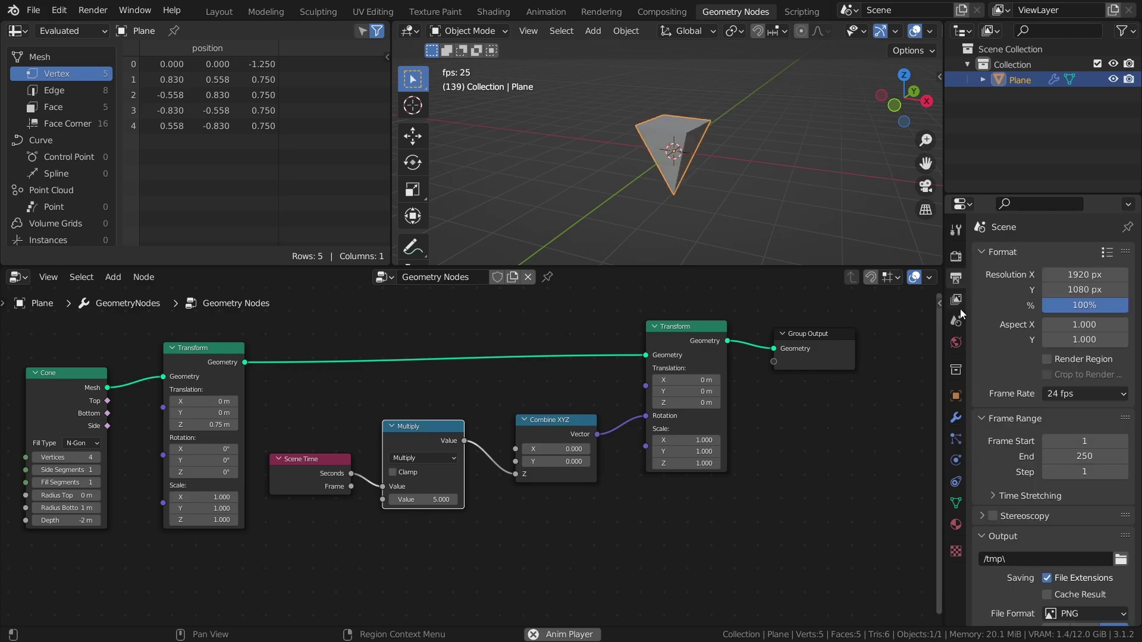
pyautogui.click(1091, 388)
pyautogui.click(1080, 519)
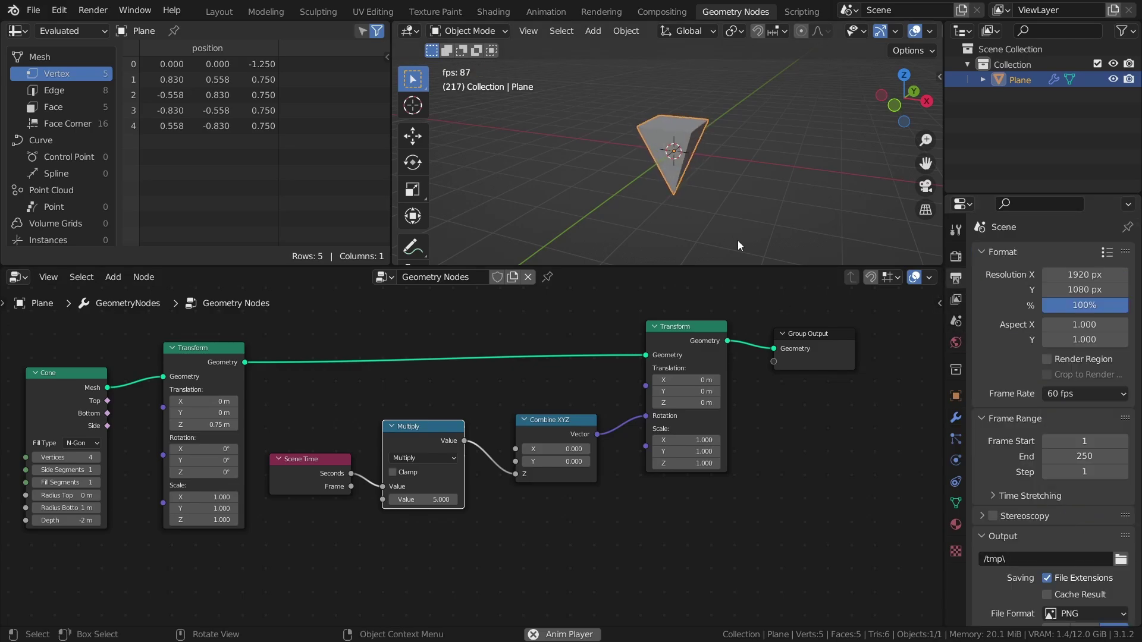
pyautogui.moveTo(737, 241); pyautogui.dragTo(683, 264, button='middle')
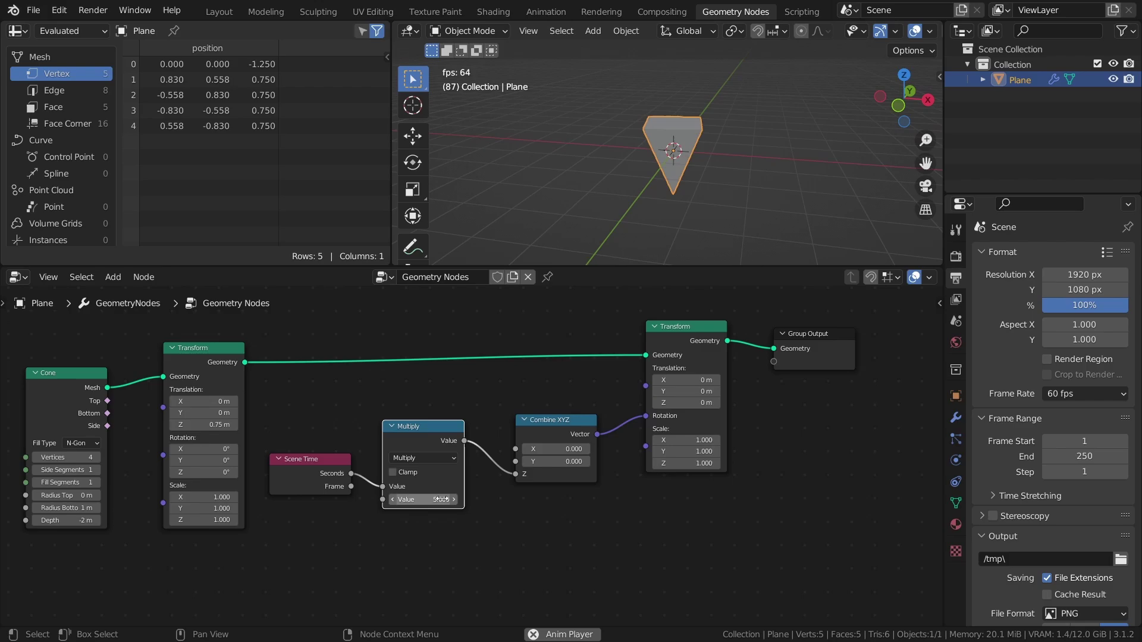
pyautogui.click(423, 500)
pyautogui.write('10')
pyautogui.press('Return')
pyautogui.click(580, 503)
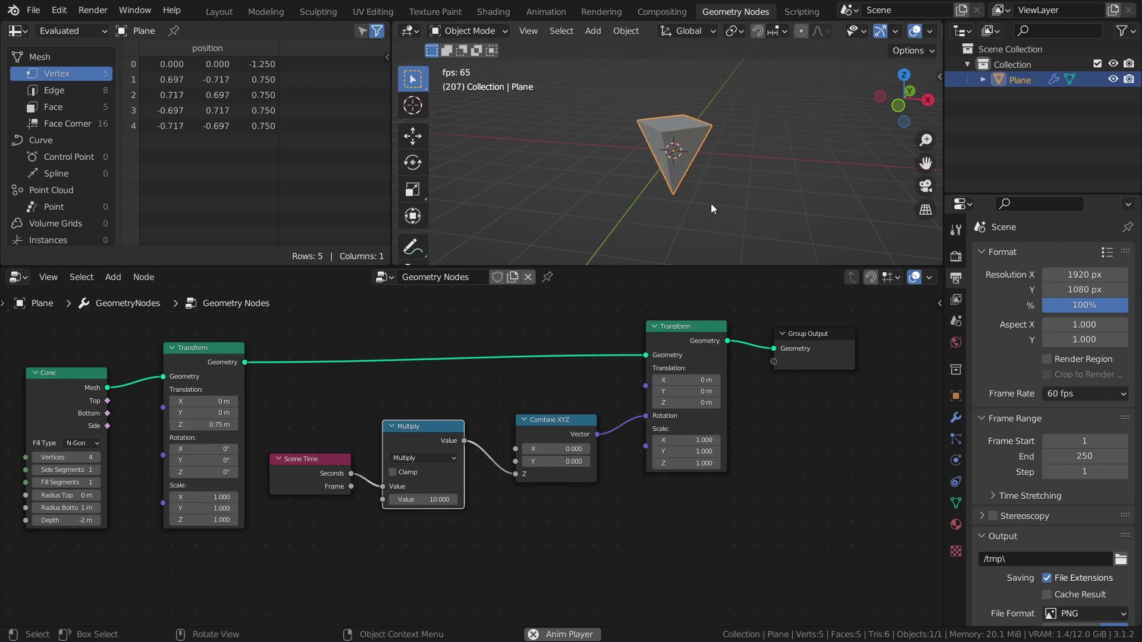
# - Move the Scene Time and Multiply nodes down beneath the second Transform
pyautogui.click(631, 184)
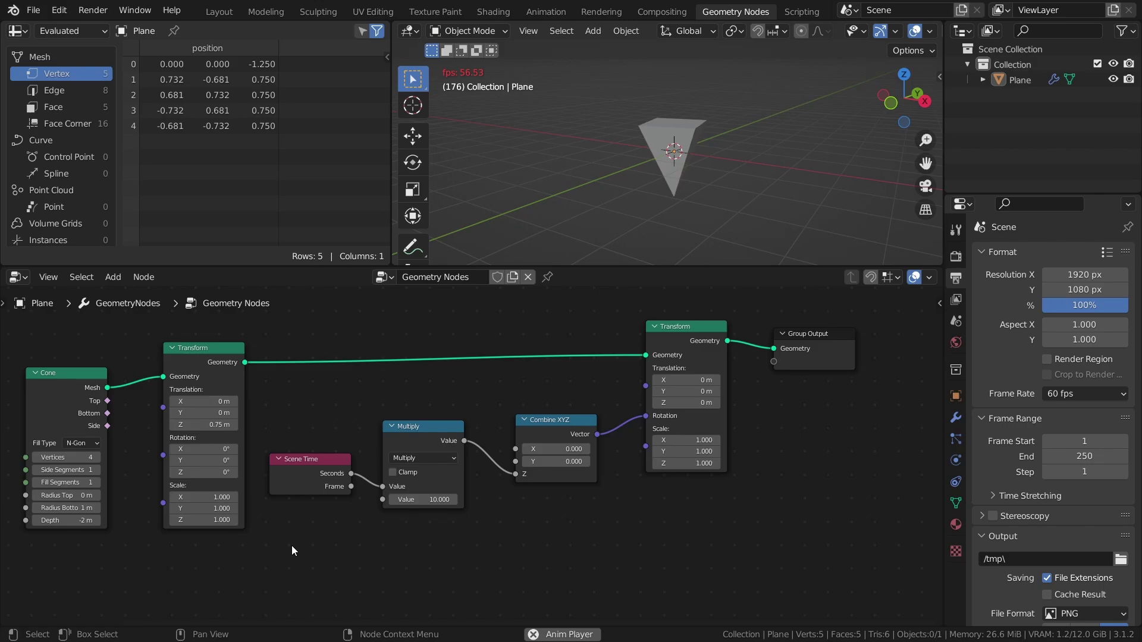
pyautogui.moveTo(285, 548); pyautogui.dragTo(543, 511)
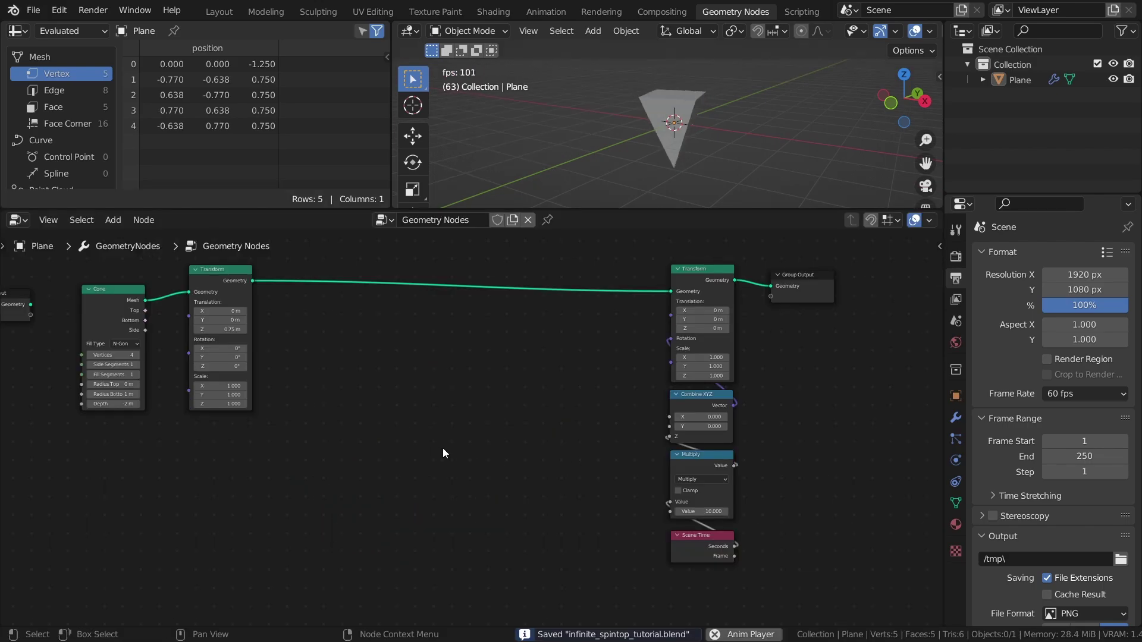
# - Duplicate Scene Time and add a Noise Texture and a Map Range node beside it
pyautogui.click(705, 546)
pyautogui.hotkey('shift', 'd')
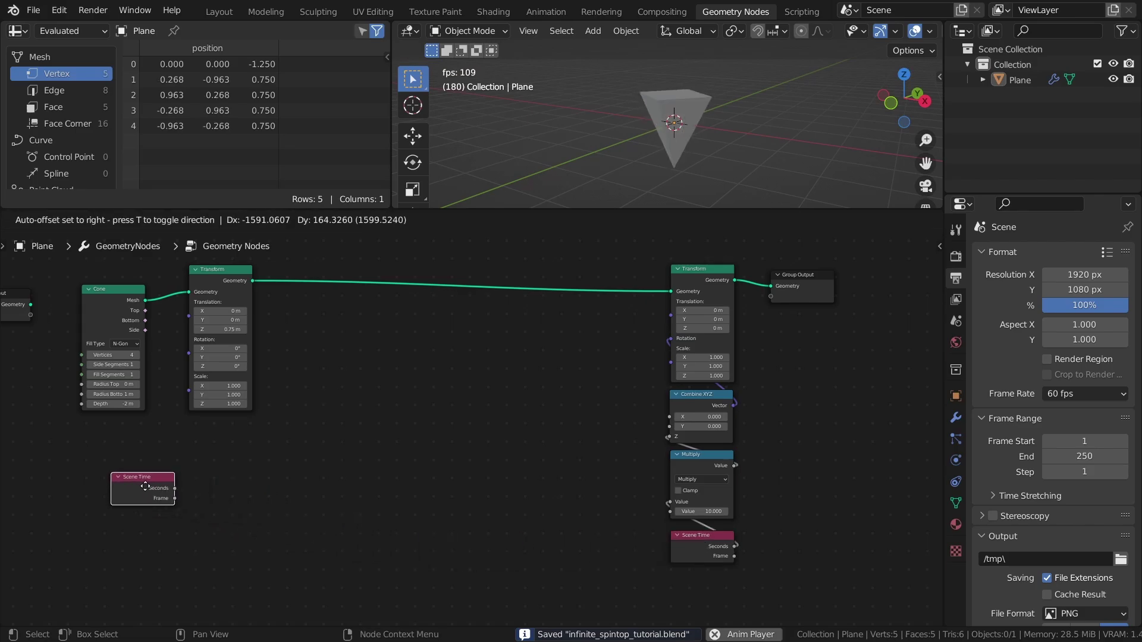
pyautogui.click(125, 489)
pyautogui.hotkey('shift', 'a')
pyautogui.moveTo(254, 462)
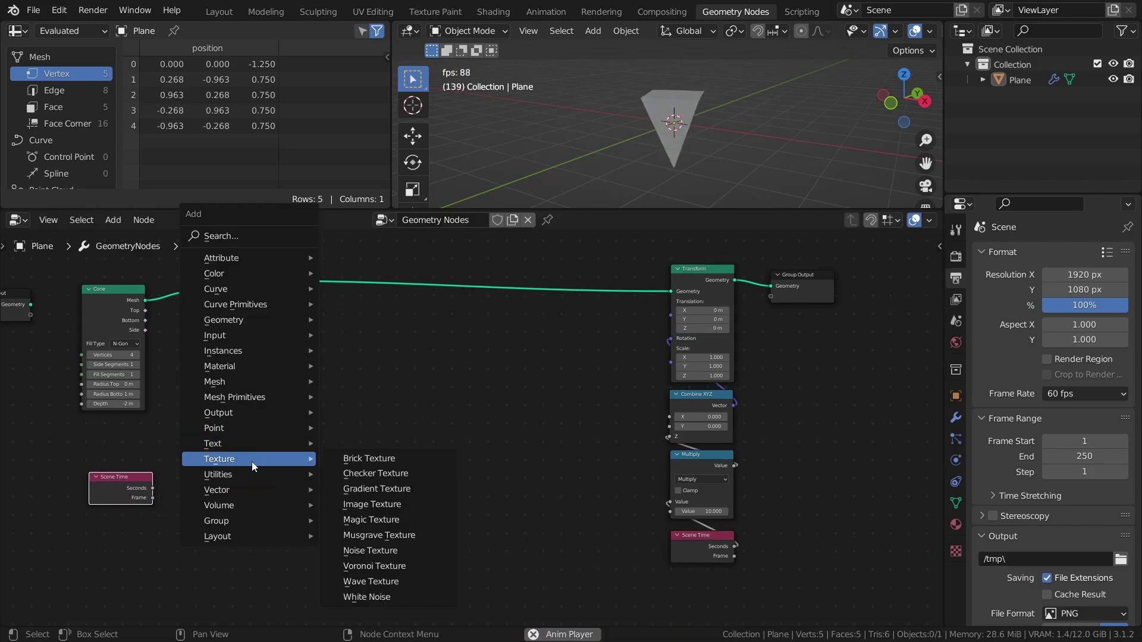
pyautogui.click(370, 550)
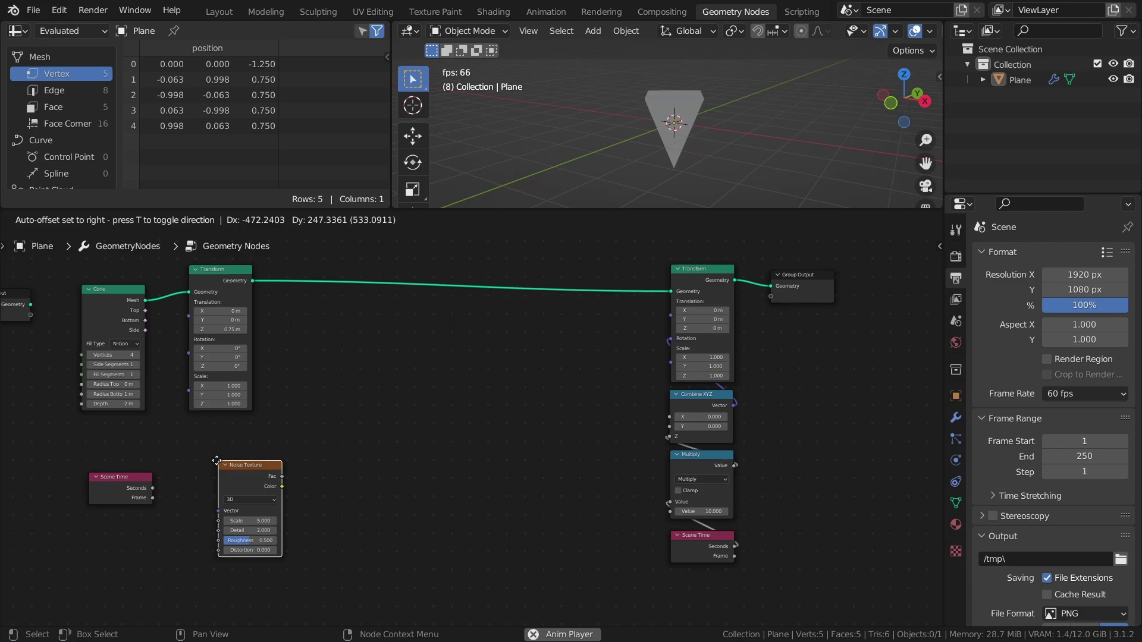
pyautogui.click(313, 488)
pyautogui.press('Home')
pyautogui.hotkey('shift', 'a')
pyautogui.moveTo(530, 406)
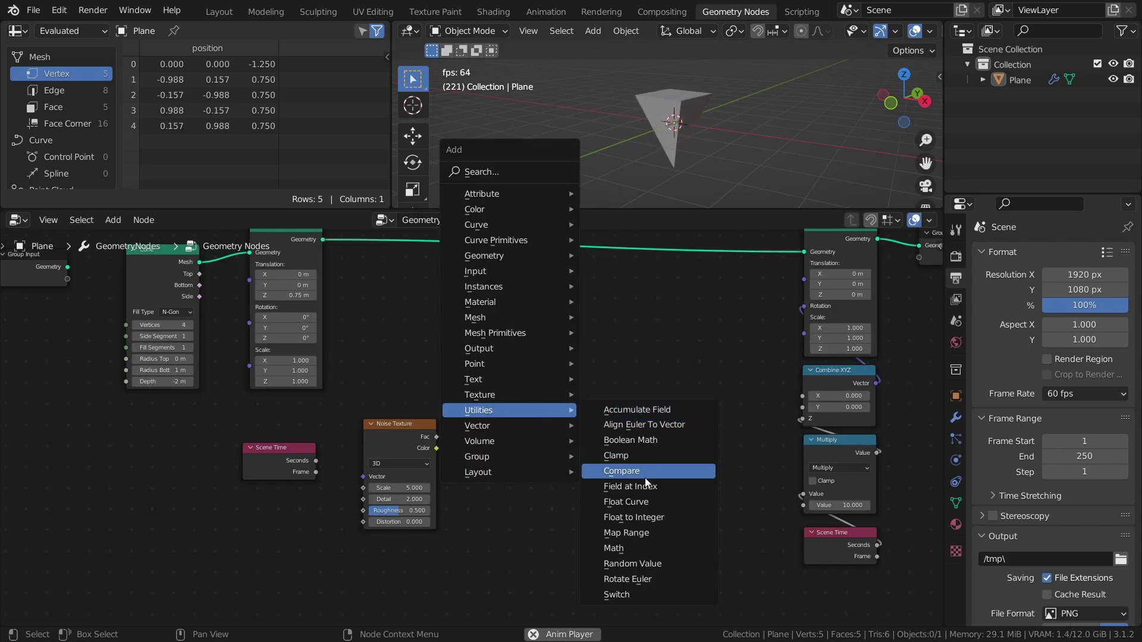
pyautogui.click(601, 533)
pyautogui.click(530, 403)
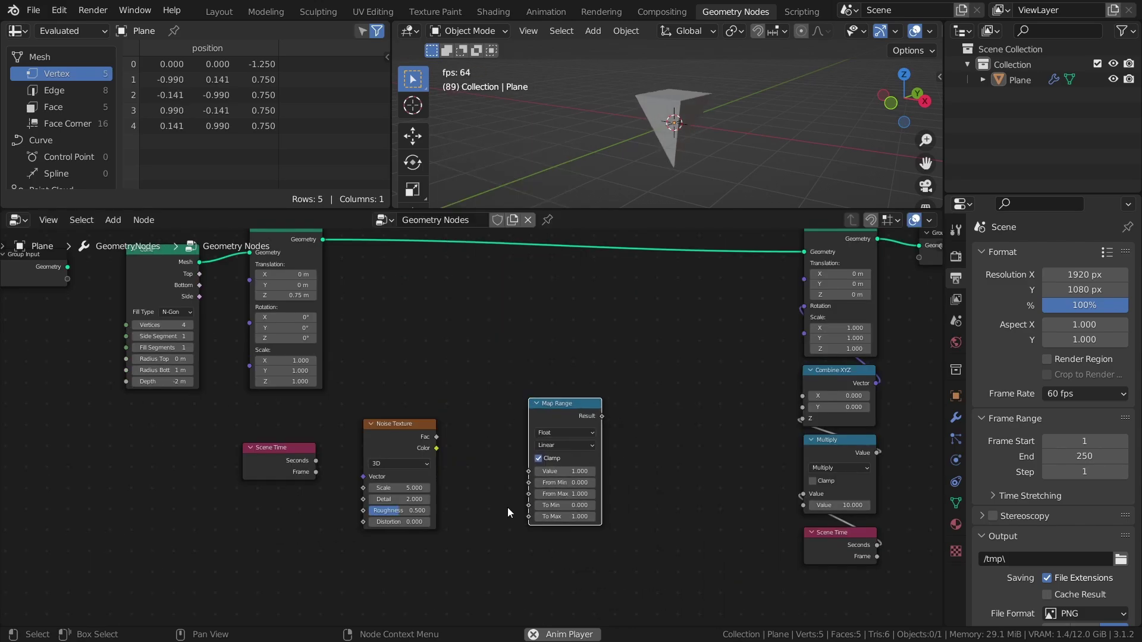
# - Set the Noise Texture to 4D with Scale 2 and Distortion 0.5, and save
pyautogui.scroll(1, 508, 508)
pyautogui.click(388, 472)
pyautogui.click(367, 533)
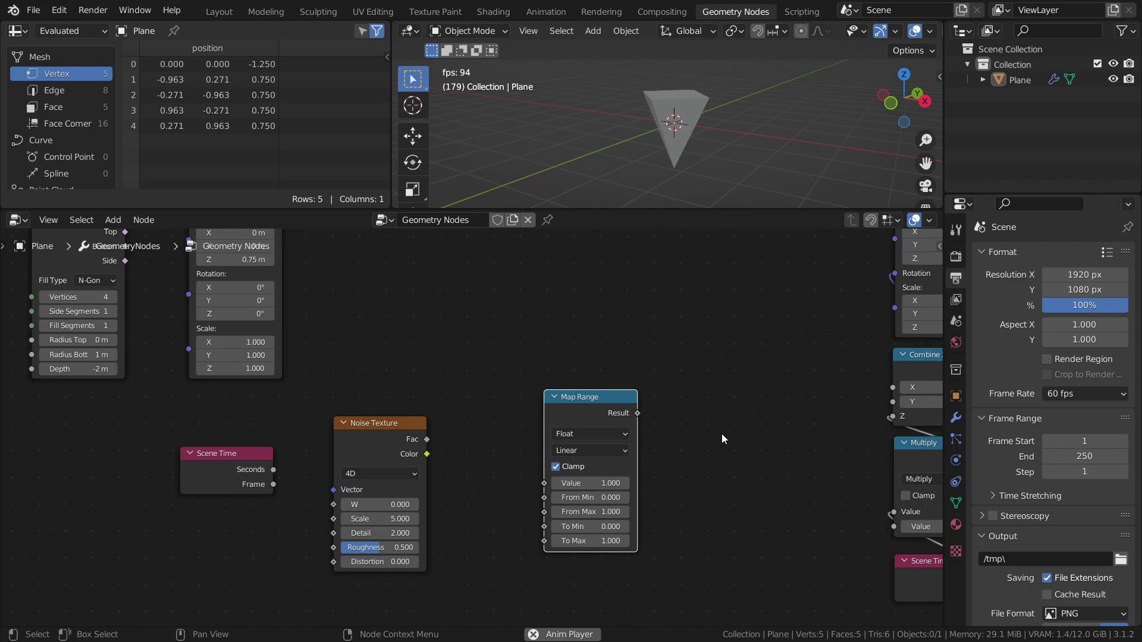
pyautogui.moveTo(381, 505); pyautogui.dragTo(357, 505)
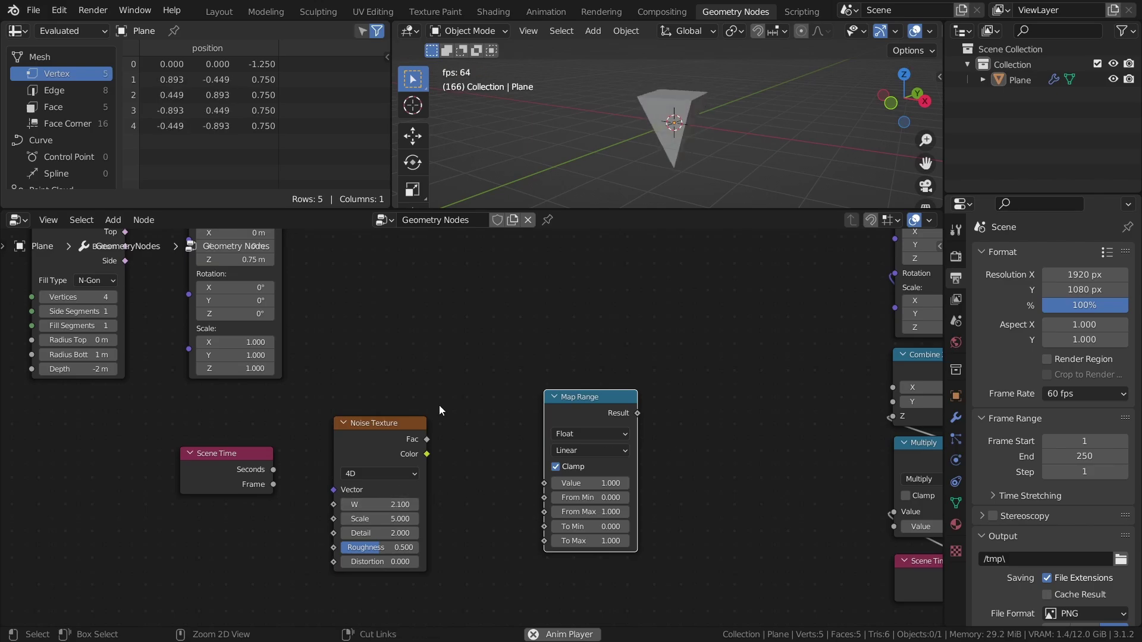
pyautogui.hotkey('ctrl', 's')
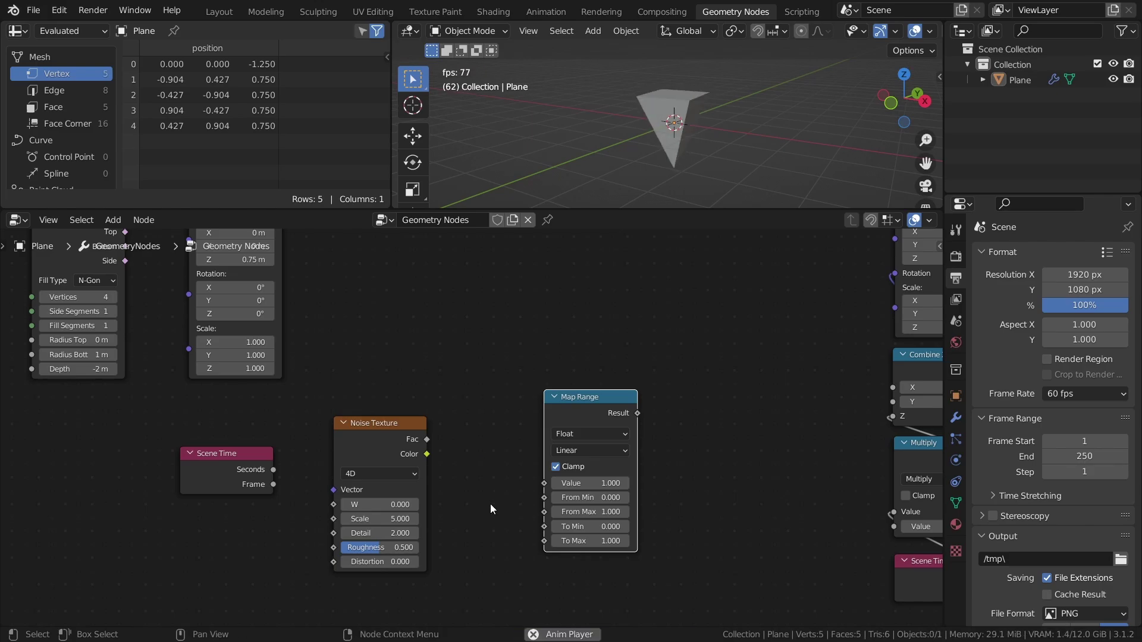
pyautogui.click(396, 519)
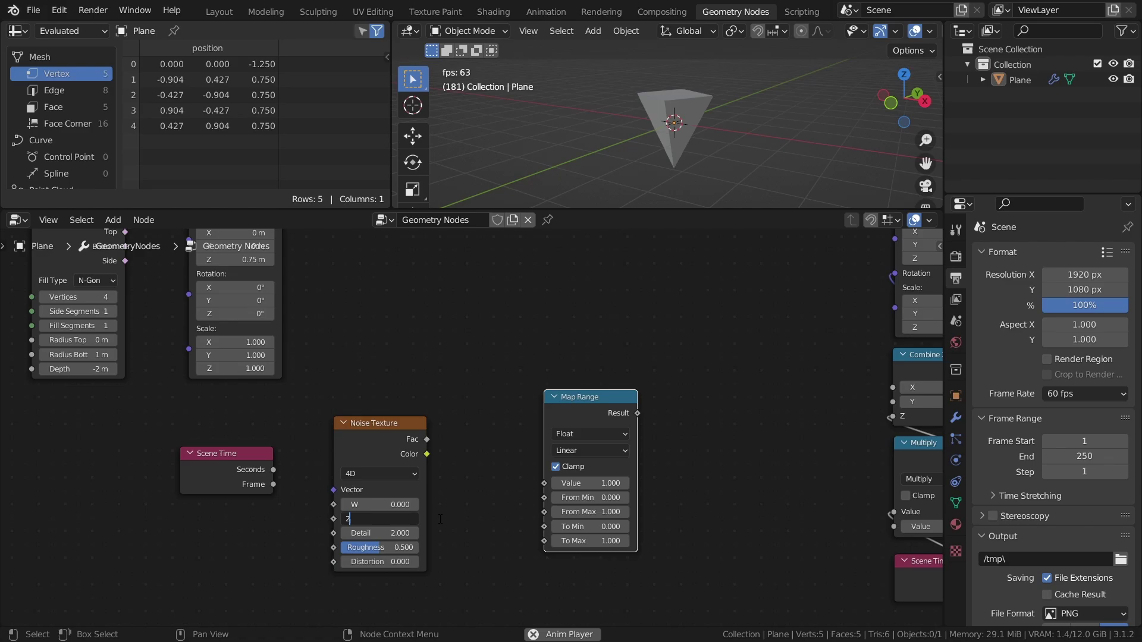
pyautogui.press('Return')
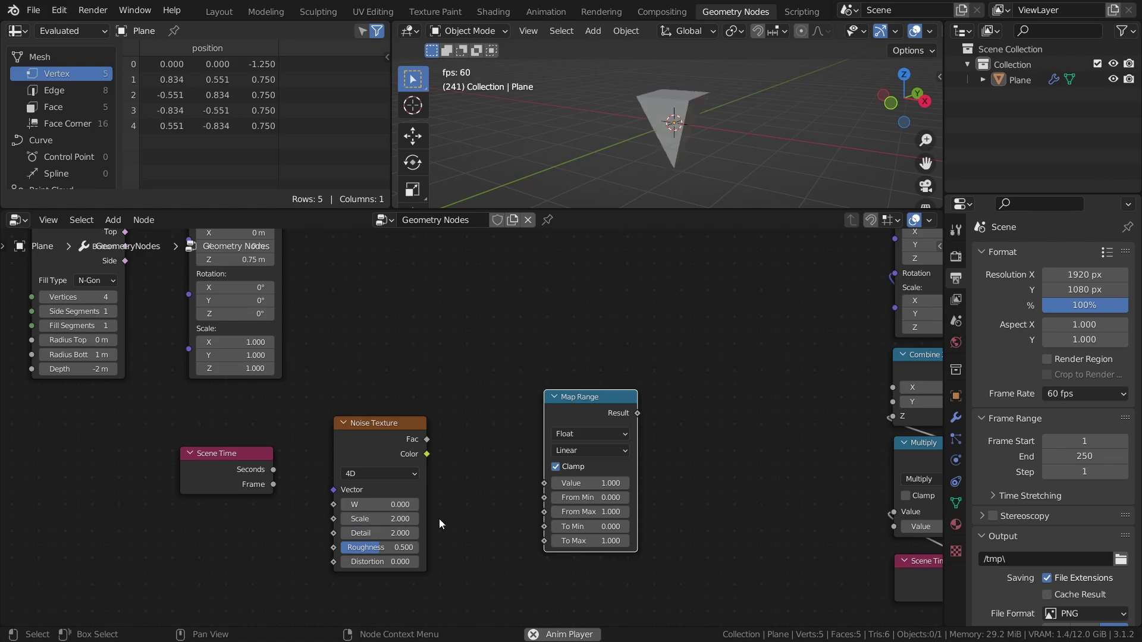
pyautogui.click(384, 562)
pyautogui.write('0.5')
pyautogui.press('Return')
pyautogui.hotkey('ctrl', 's')
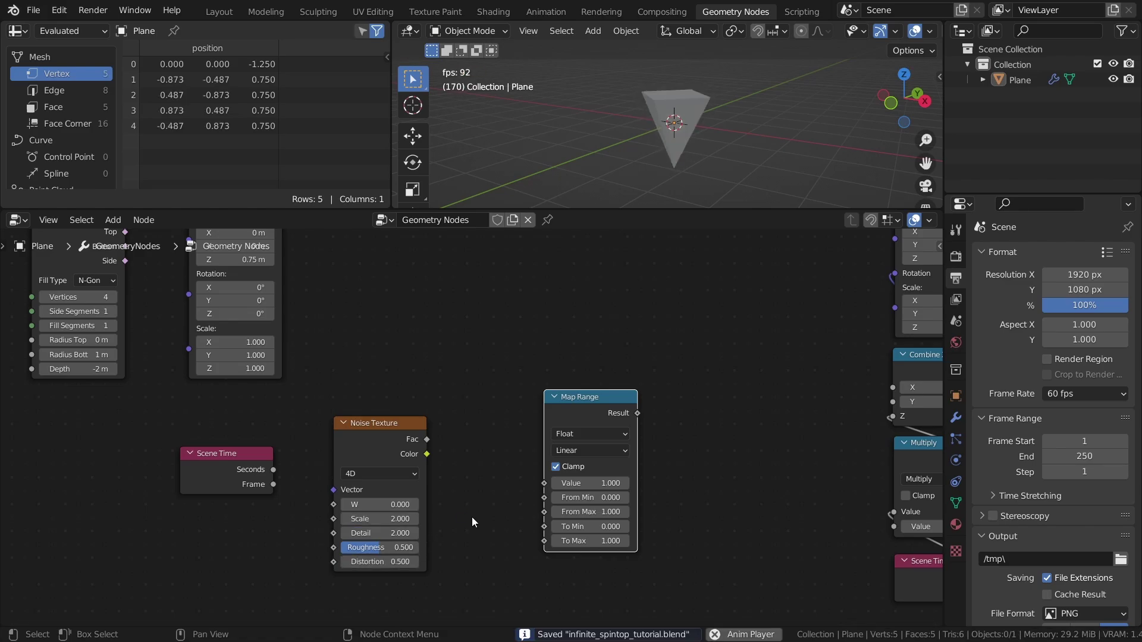
# - Link the Scene Time copy's Seconds into the Noise Texture's W input and save
pyautogui.moveTo(389, 434); pyautogui.dragTo(435, 417)
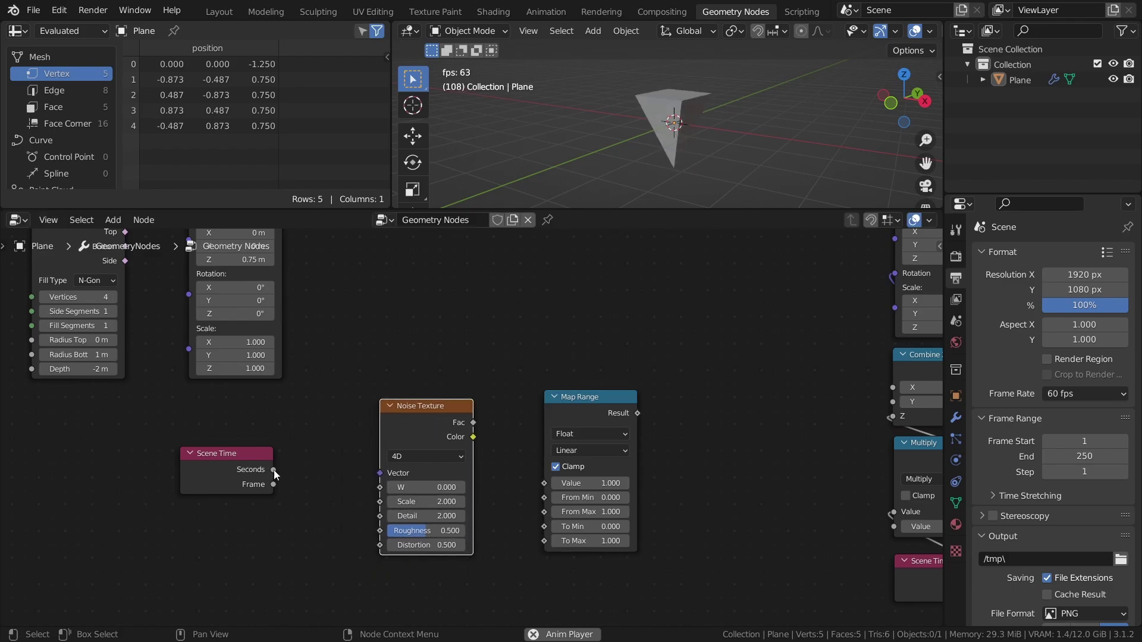
pyautogui.moveTo(274, 470); pyautogui.dragTo(314, 467)
pyautogui.moveTo(380, 489); pyautogui.dragTo(380, 488)
pyautogui.moveTo(238, 455); pyautogui.dragTo(280, 504)
pyautogui.moveTo(426, 516); pyautogui.dragTo(347, 485, button='middle')
pyautogui.moveTo(910, 547); pyautogui.dragTo(301, 456)
pyautogui.hotkey('ctrl', 'z')
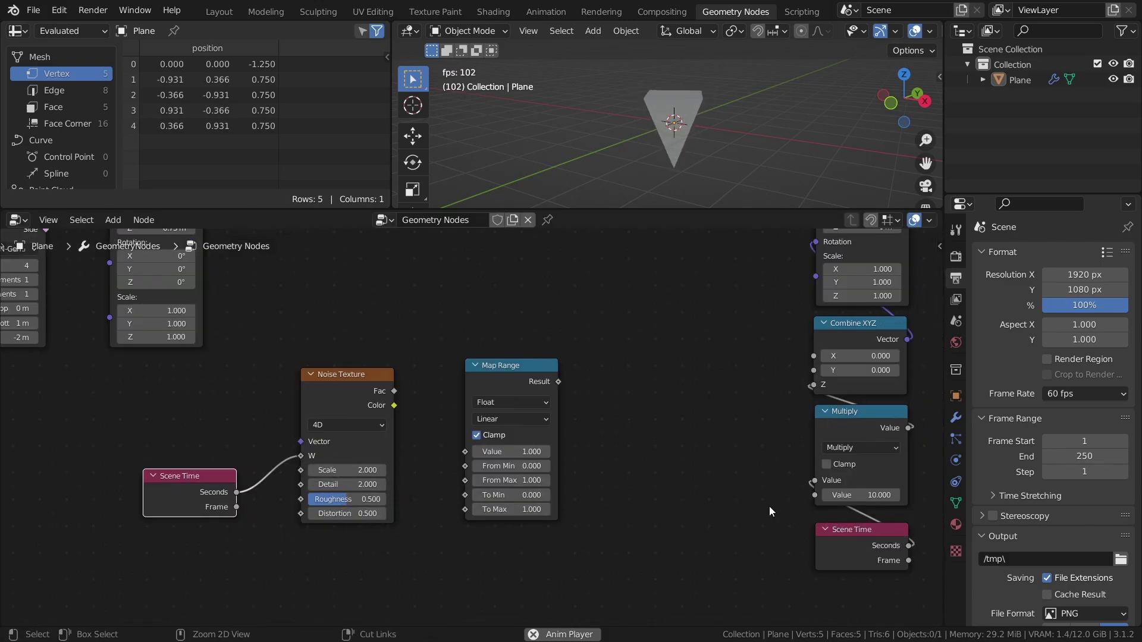
pyautogui.hotkey('ctrl', 's')
pyautogui.moveTo(639, 433); pyautogui.dragTo(590, 459, button='middle')
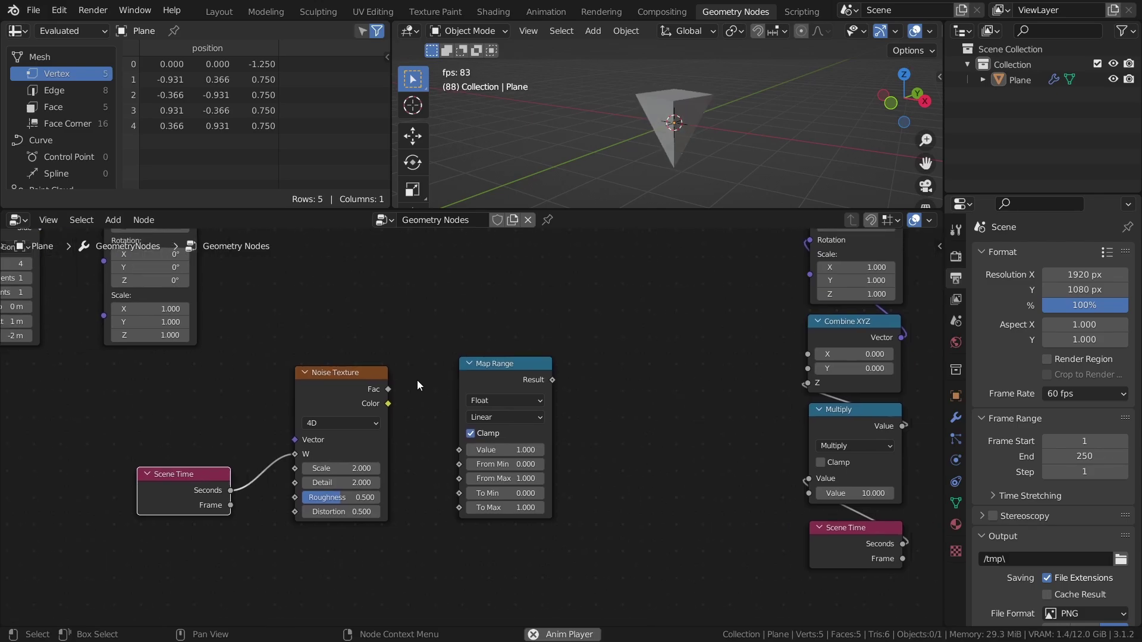
# - Connect noise Fac to Map Range Value and Map Range Result to Combine XYZ X
pyautogui.moveTo(389, 389); pyautogui.dragTo(395, 387)
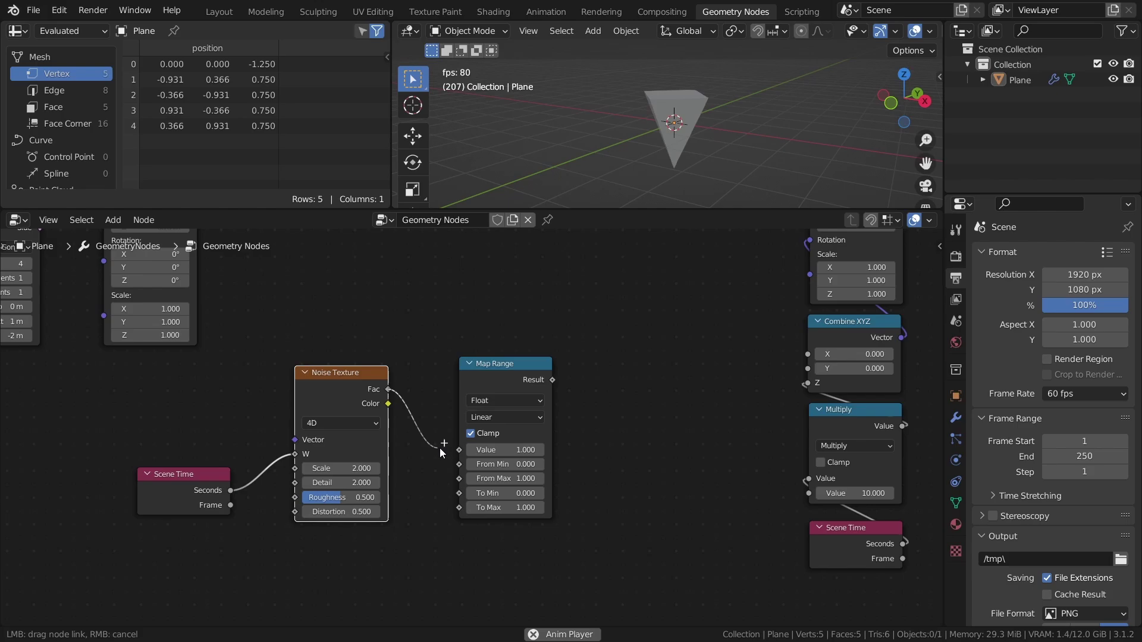
pyautogui.moveTo(459, 451); pyautogui.dragTo(459, 451)
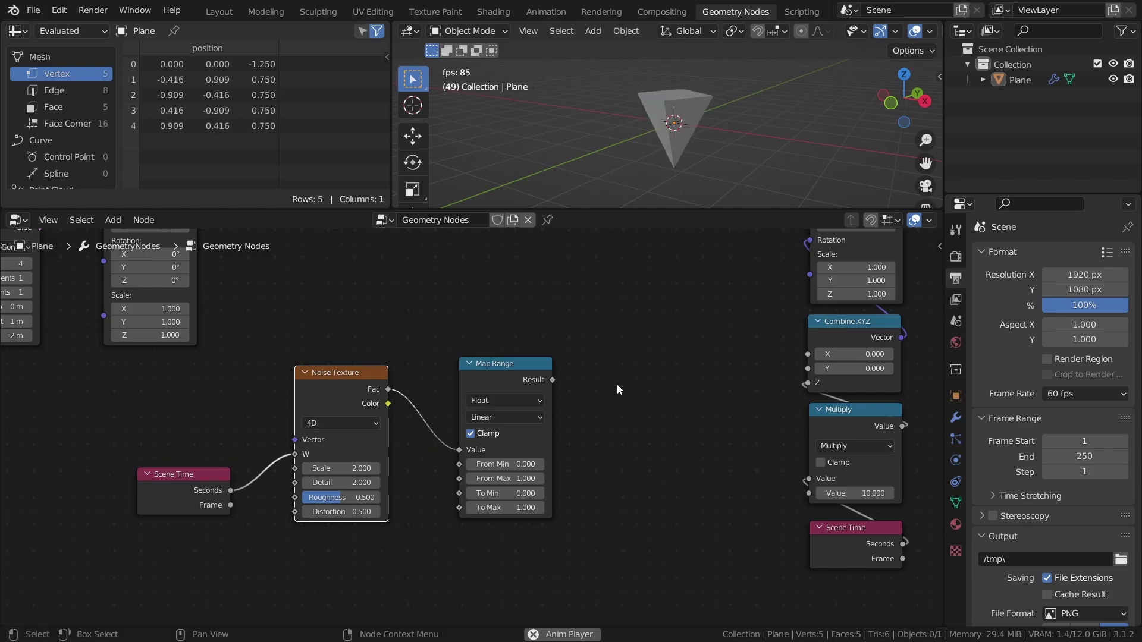
pyautogui.moveTo(617, 385); pyautogui.dragTo(566, 406, button='middle')
pyautogui.moveTo(509, 402); pyautogui.dragTo(646, 378)
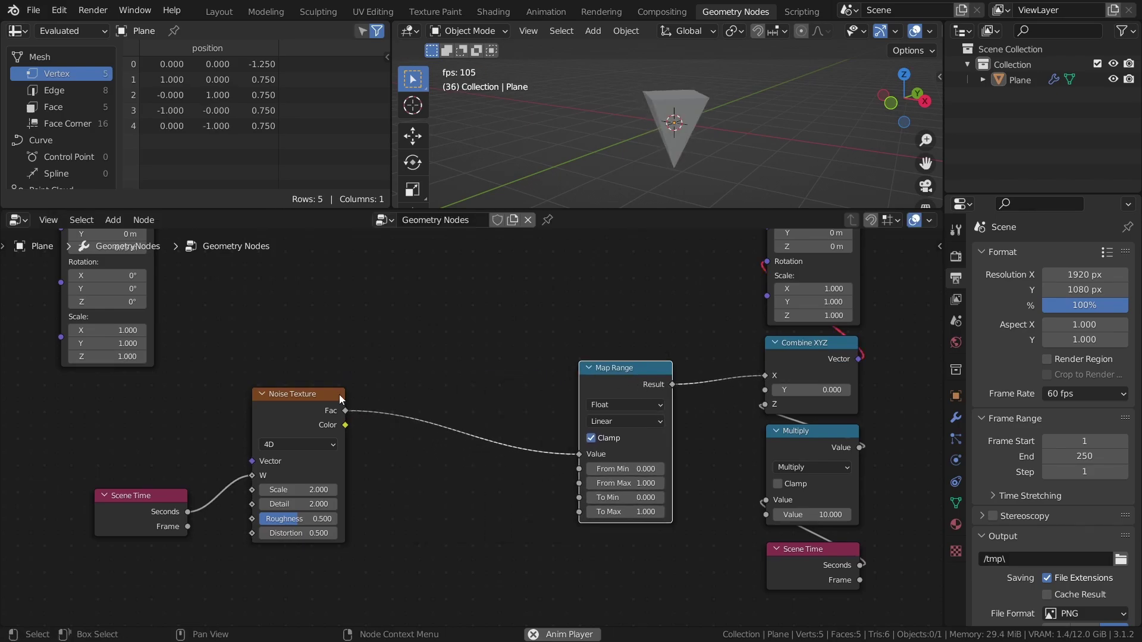
# - Line up Noise Texture, Map Range, Combine XYZ, Multiply and Scene Time neatly
pyautogui.moveTo(298, 394); pyautogui.dragTo(250, 401)
pyautogui.moveTo(618, 368); pyautogui.dragTo(408, 378)
pyautogui.moveTo(811, 349); pyautogui.dragTo(622, 331)
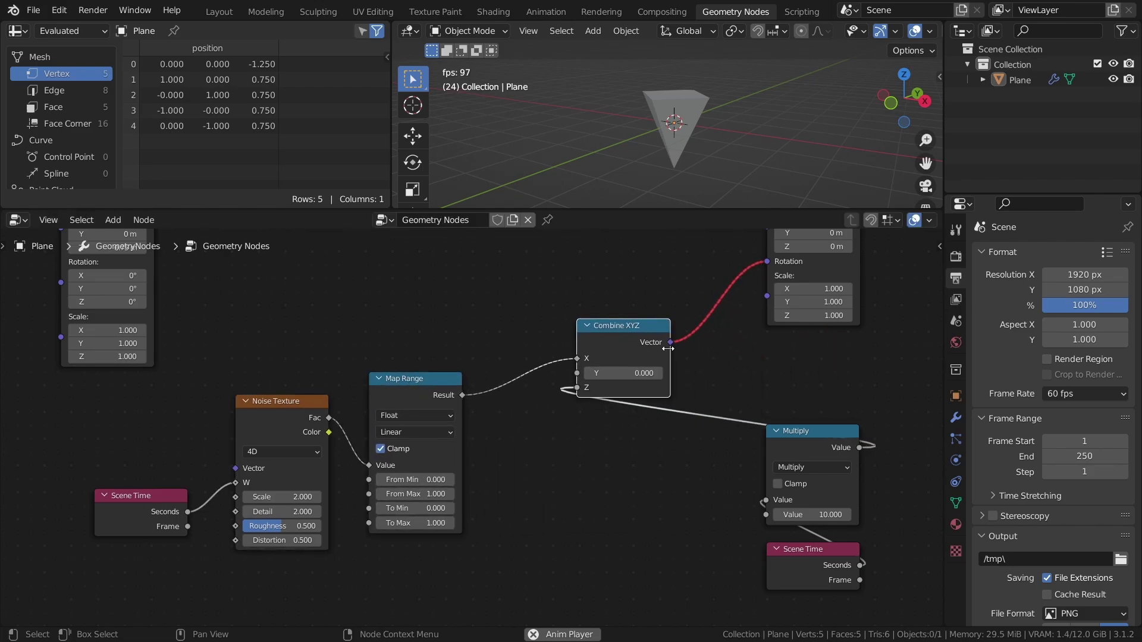
pyautogui.moveTo(800, 432); pyautogui.dragTo(613, 416)
pyautogui.moveTo(802, 564); pyautogui.dragTo(620, 538)
pyautogui.press('Home')
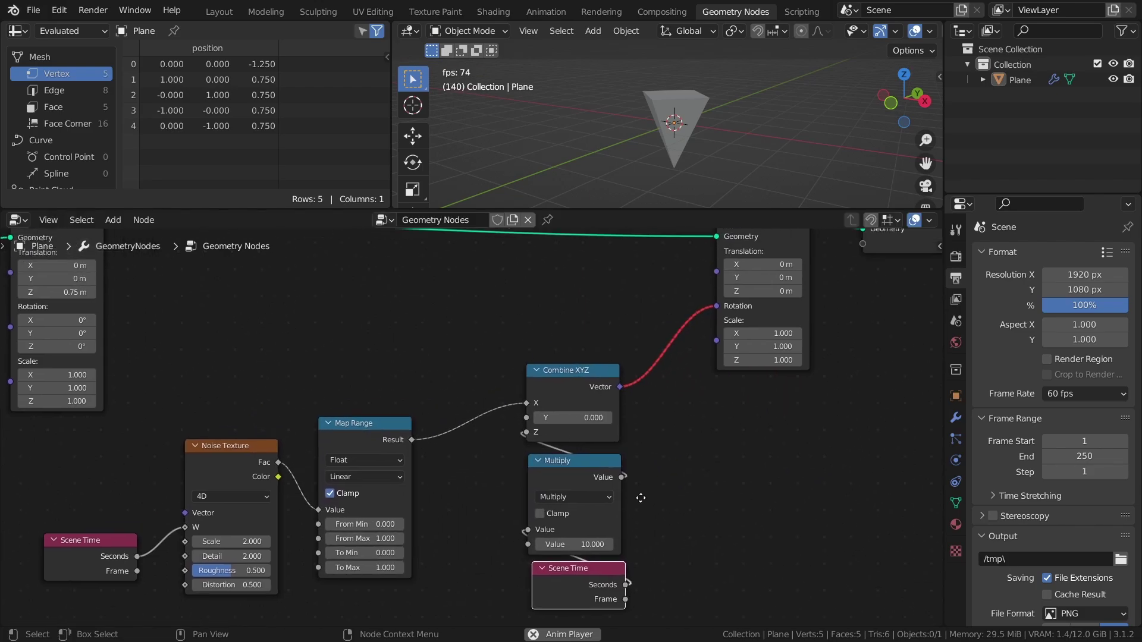
pyautogui.hotkey('ctrl', 's')
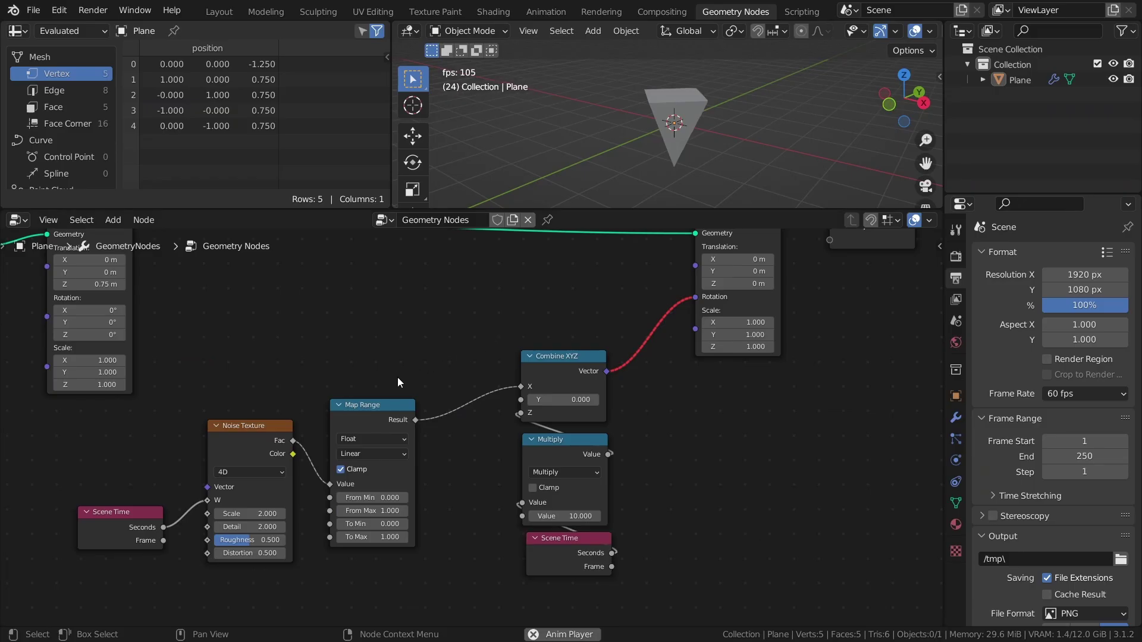
pyautogui.scroll(3, 435, 390)
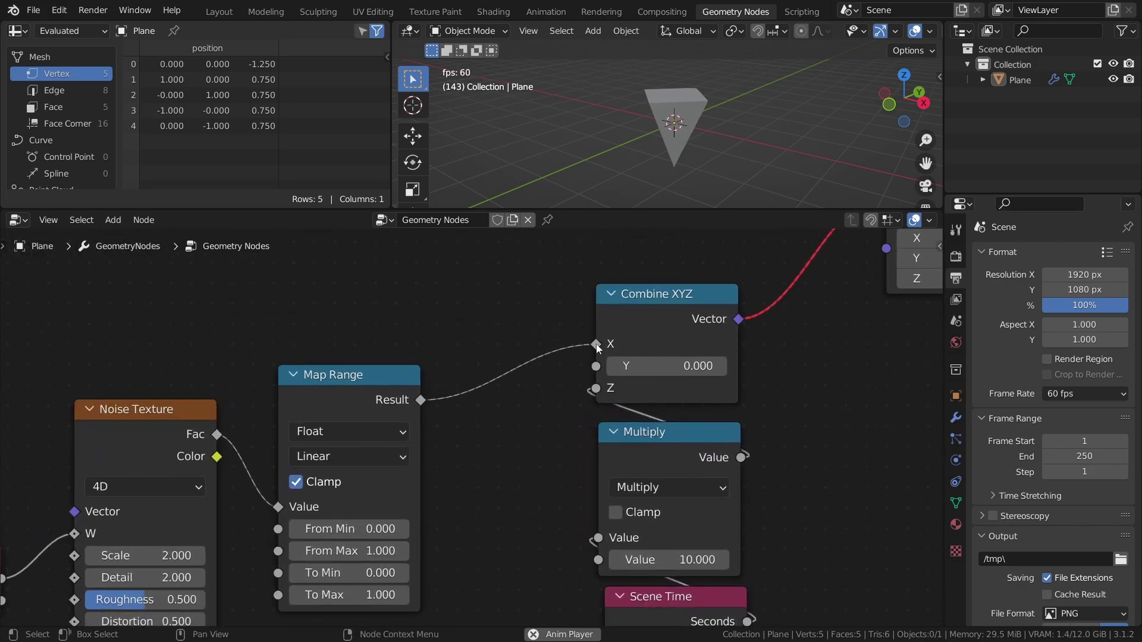
pyautogui.moveTo(783, 322); pyautogui.dragTo(506, 453, button='middle')
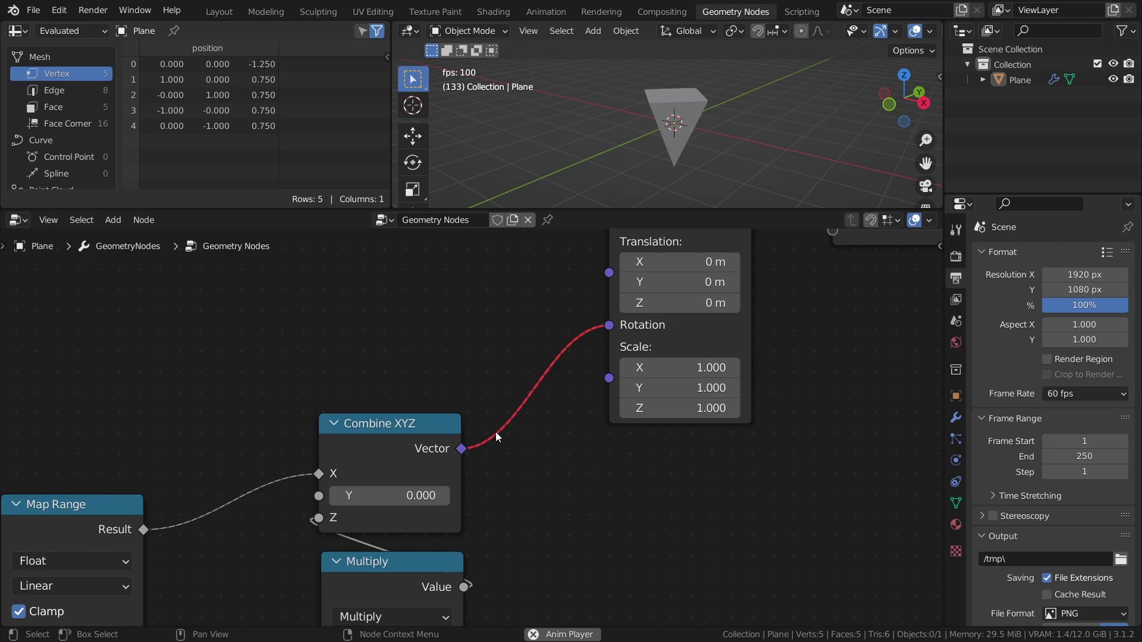
pyautogui.press('c')
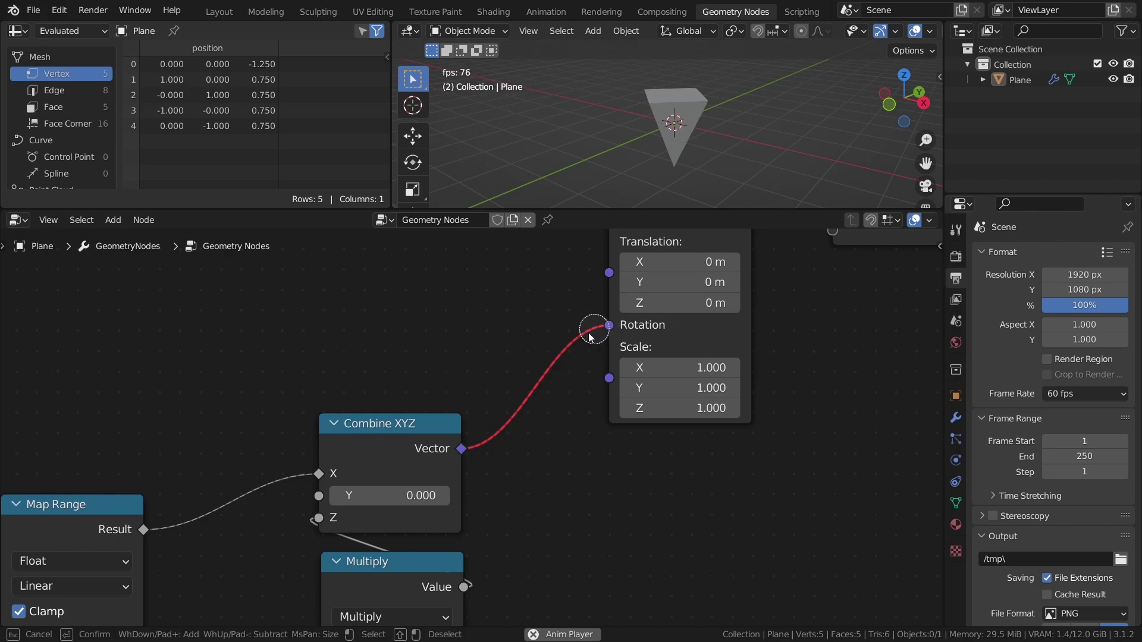
pyautogui.press('Escape')
pyautogui.scroll(-4, 622, 441)
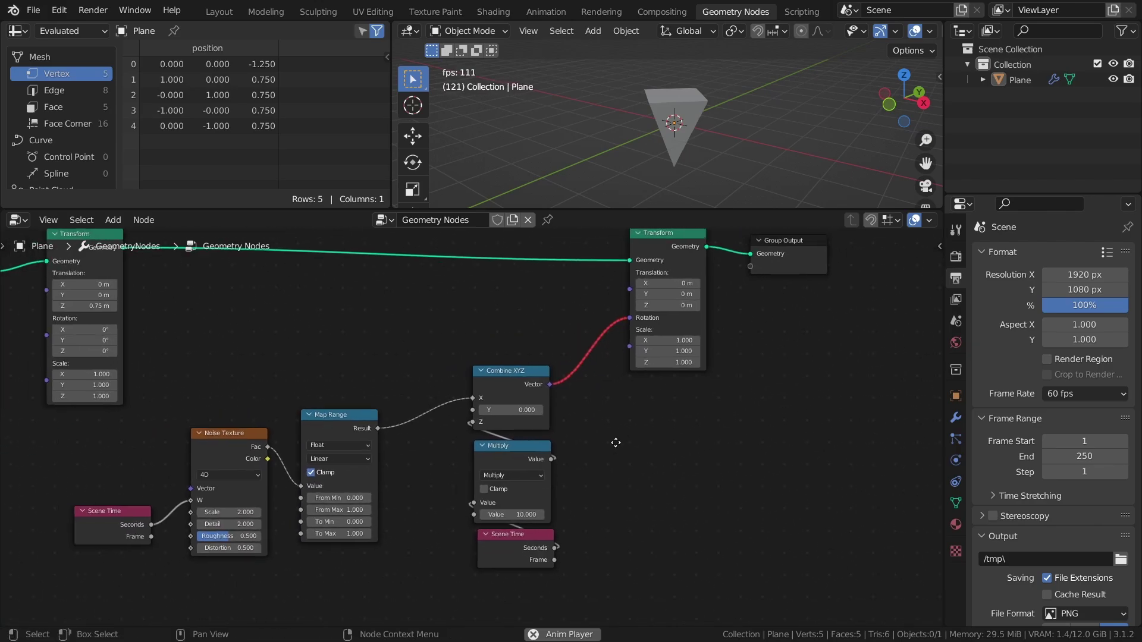
pyautogui.hotkey('ctrl', 's')
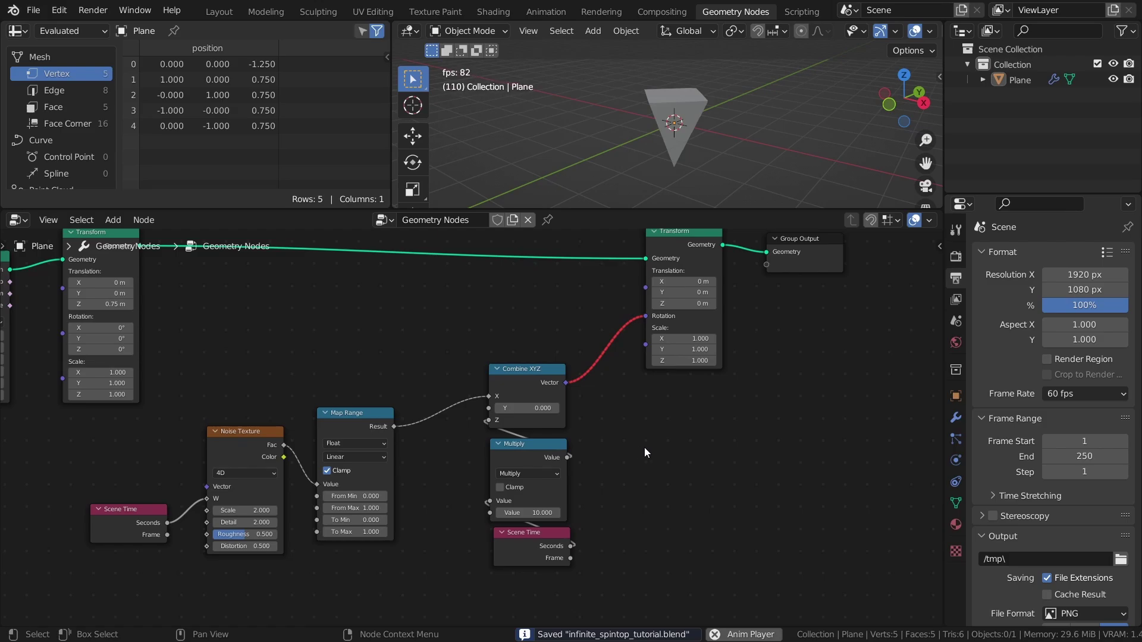
# - Add a Vector input node above Scene Time, linked to the Noise Texture's Vector
pyautogui.press('KP_Decimal')
pyautogui.hotkey('shift', 'a')
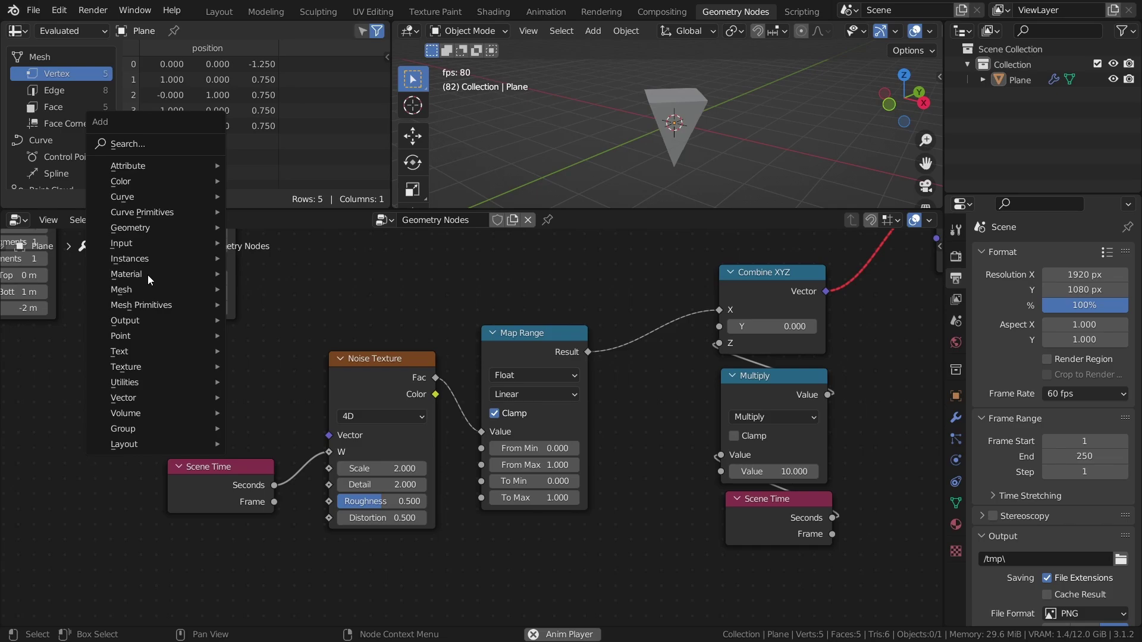
pyautogui.moveTo(144, 244)
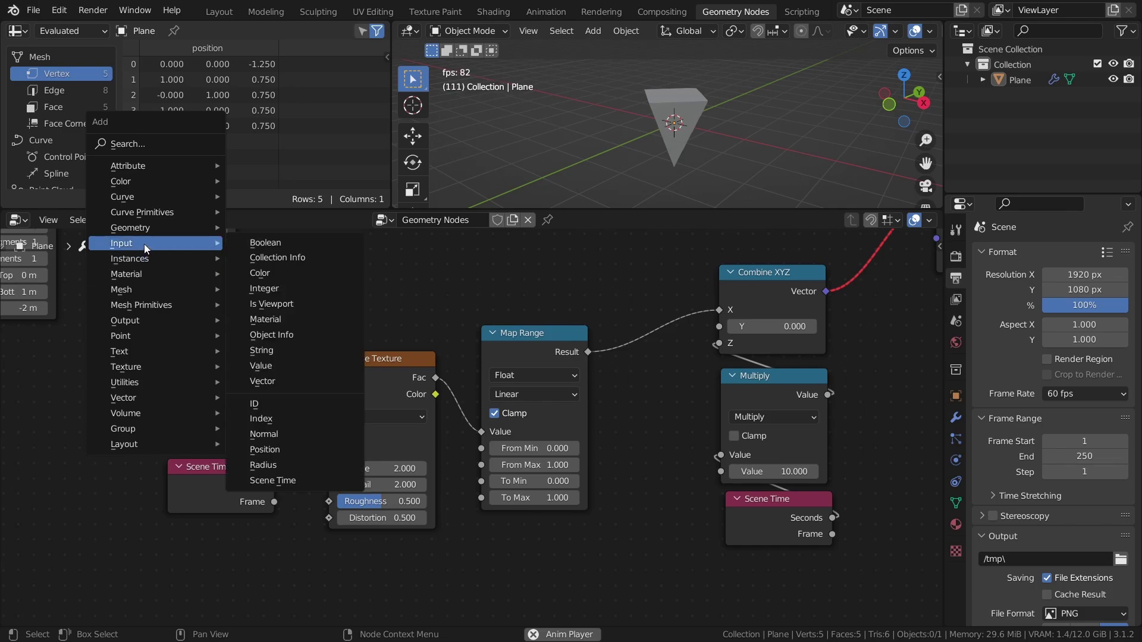
pyautogui.click(270, 382)
pyautogui.click(298, 373)
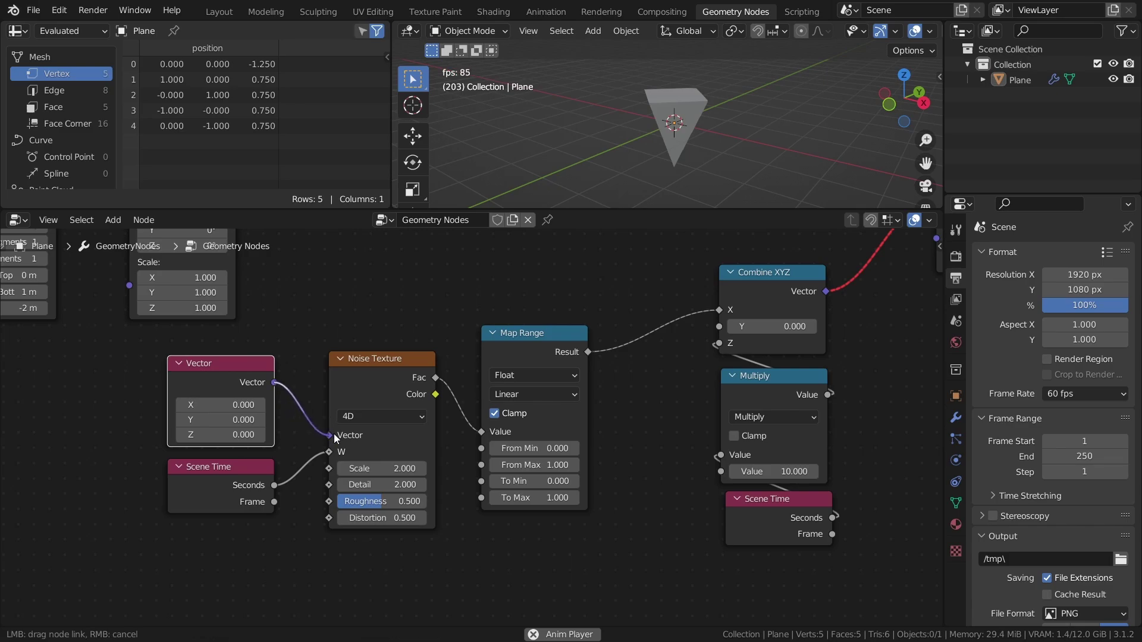
pyautogui.moveTo(334, 434); pyautogui.dragTo(332, 435)
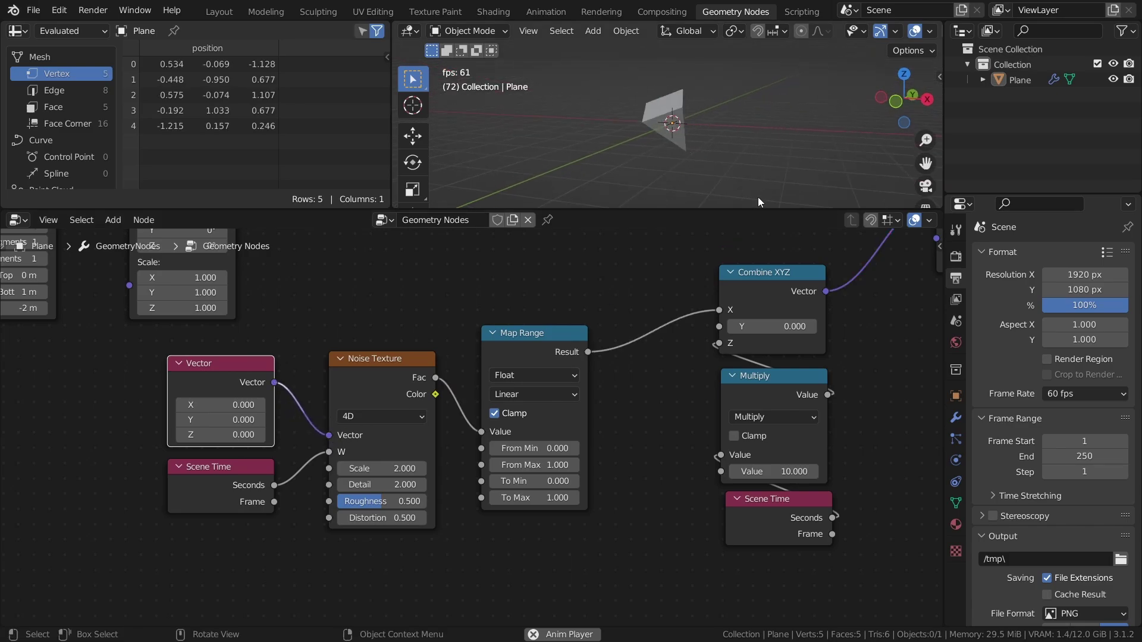
# - Watch the cone wobble in the 3D view and save infinite_spintop_tutorial.blend
pyautogui.moveTo(865, 160); pyautogui.dragTo(718, 198, button='middle')
pyautogui.hscroll(3, 765, 325)
pyautogui.scroll(3, 765, 325)
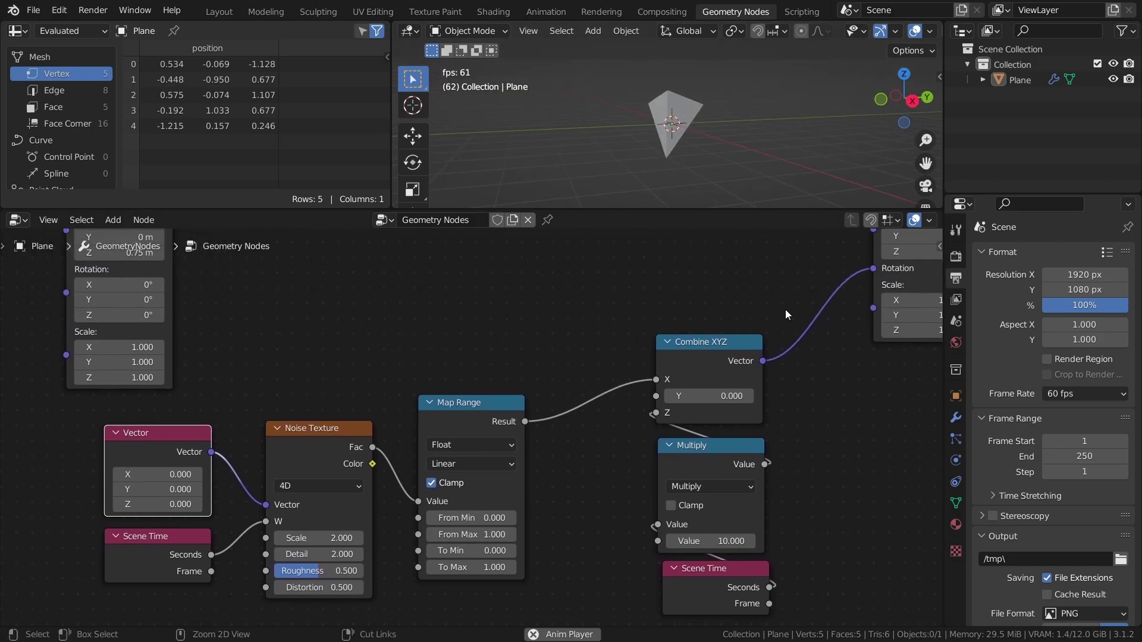
pyautogui.scroll(-1, 785, 309)
pyautogui.hotkey('ctrl', 's')
pyautogui.moveTo(526, 376); pyautogui.dragTo(571, 393, button='middle')
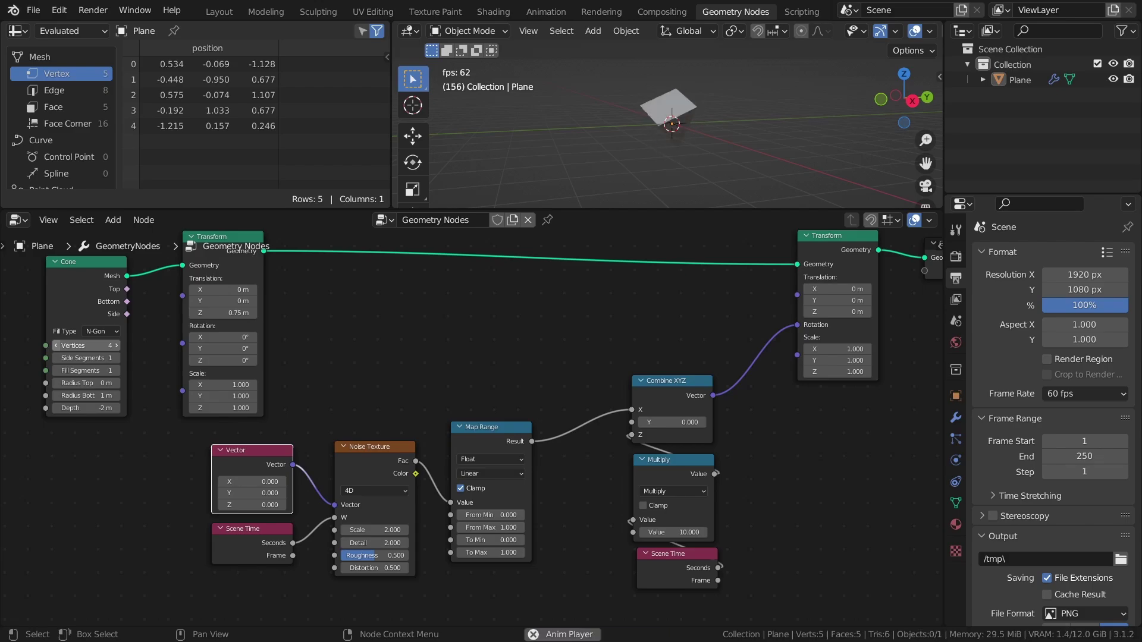
# - Set Map Range To Min to -0.25 and To Max to 0.25, then save
pyautogui.scroll(2, 535, 461)
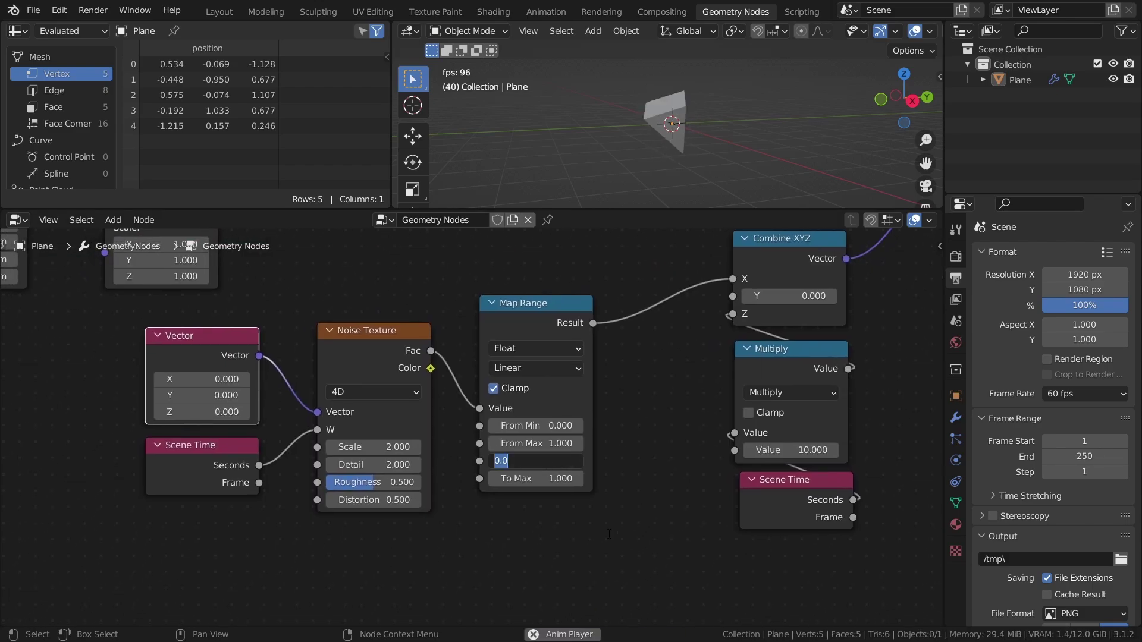
pyautogui.press('Tab')
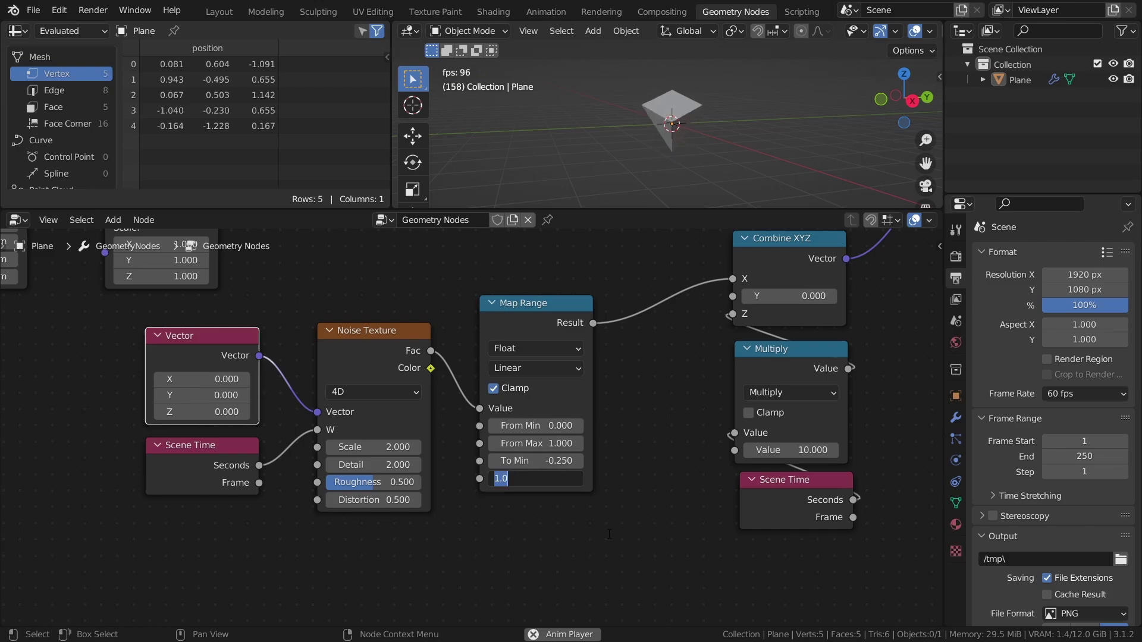
pyautogui.press('Return')
pyautogui.hotkey('ctrl', 's')
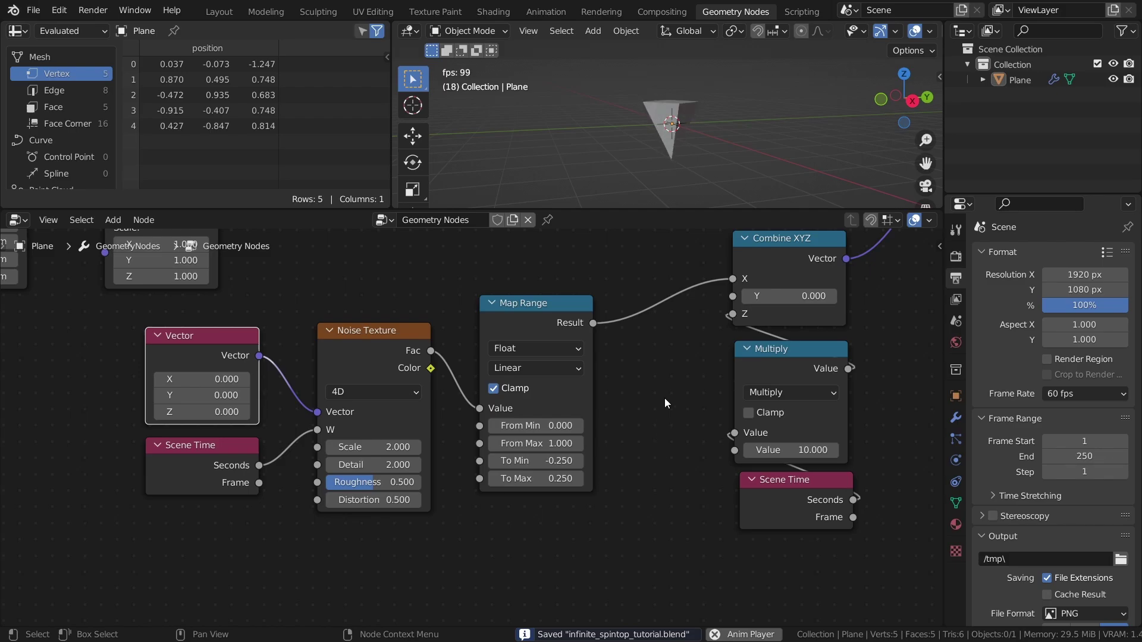
# - Orbit the 3D view to check the gentler wobble, then save the file
pyautogui.moveTo(668, 166); pyautogui.dragTo(766, 98, button='middle')
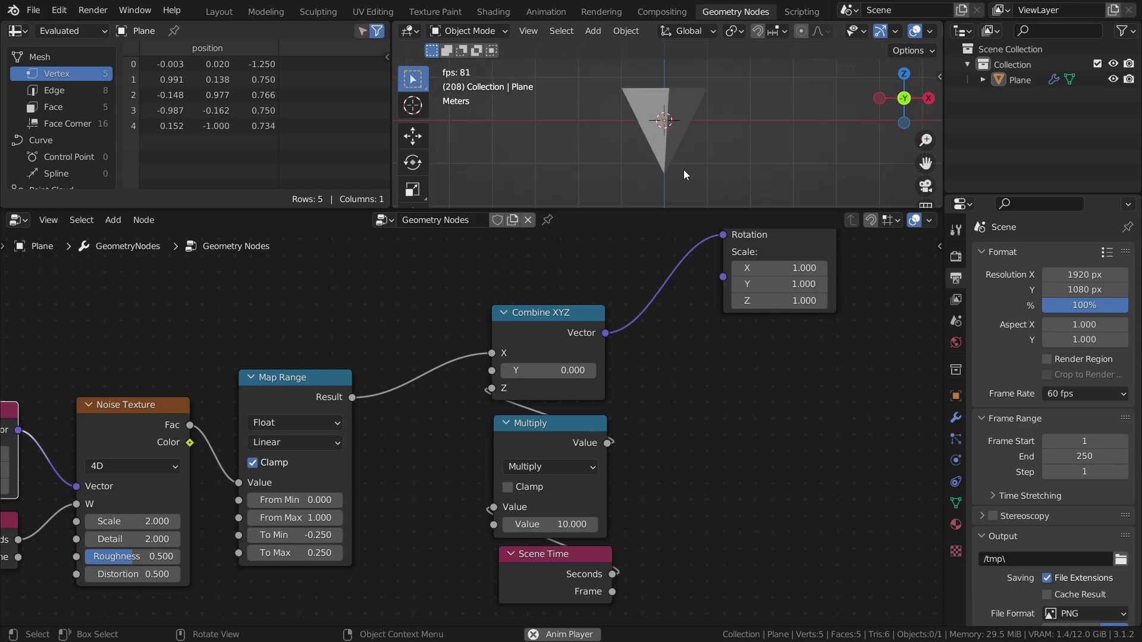
pyautogui.press('c')
pyautogui.click(664, 171)
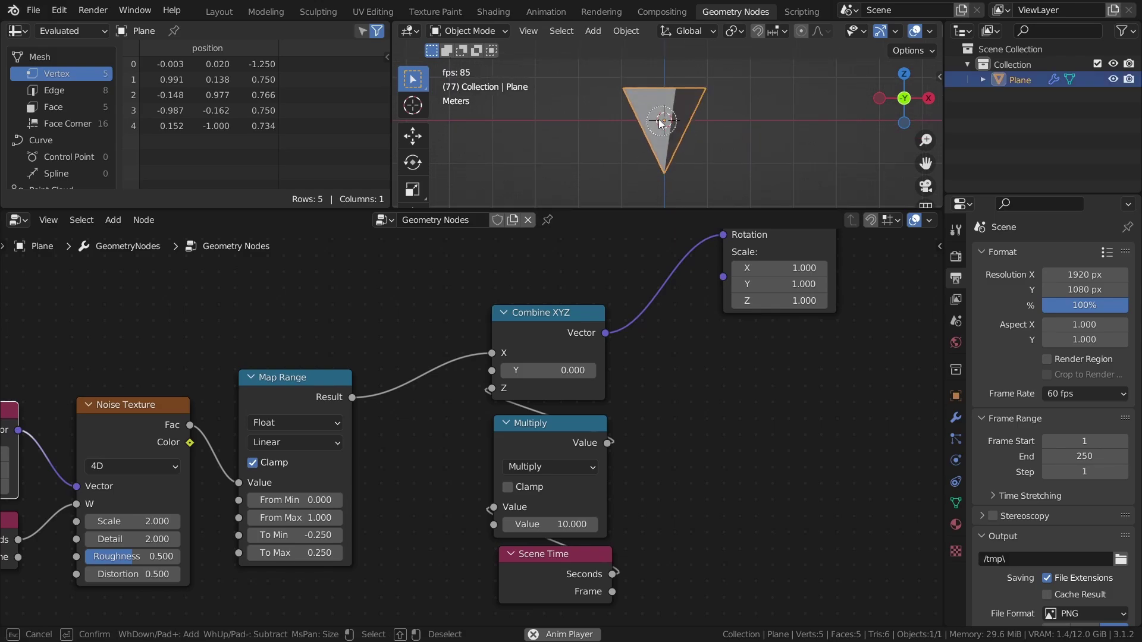
pyautogui.press('Escape')
pyautogui.click(801, 160)
pyautogui.moveTo(801, 159); pyautogui.dragTo(775, 127, button='middle')
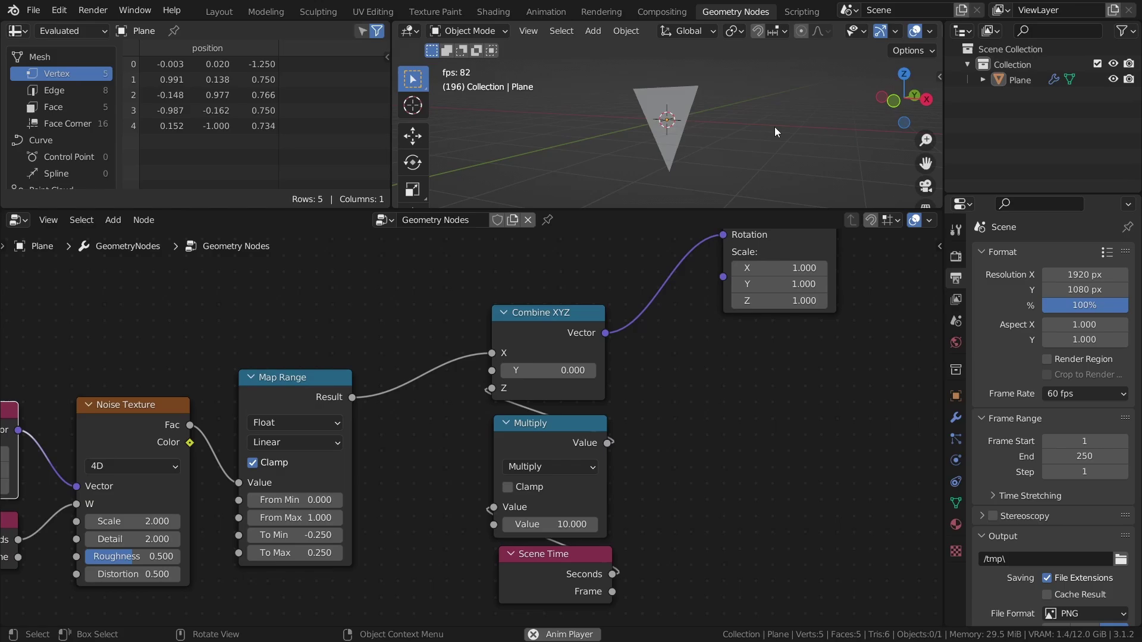
pyautogui.hotkey('ctrl', 's')
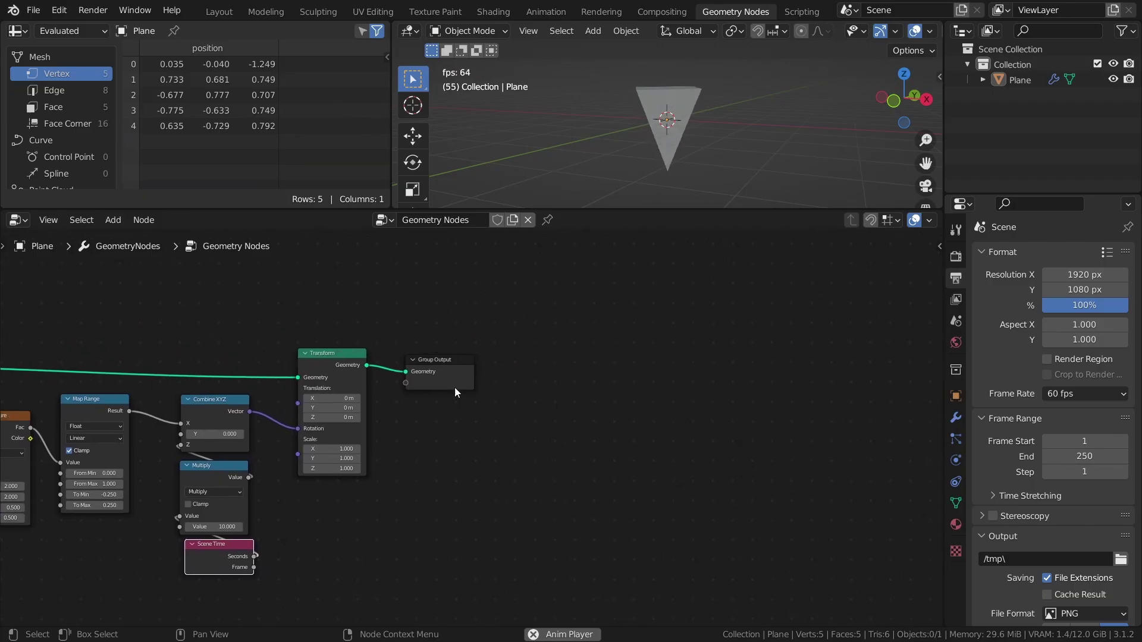
# - Drag the Group Output node far to the right to make room
pyautogui.moveTo(454, 384); pyautogui.dragTo(803, 368)
# - Insert a Set Position node between Transform and Group Output
pyautogui.scroll(1, 364, 388)
pyautogui.hotkey('ctrl', 's')
pyautogui.hotkey('shift', 'a')
pyautogui.moveTo(355, 382)
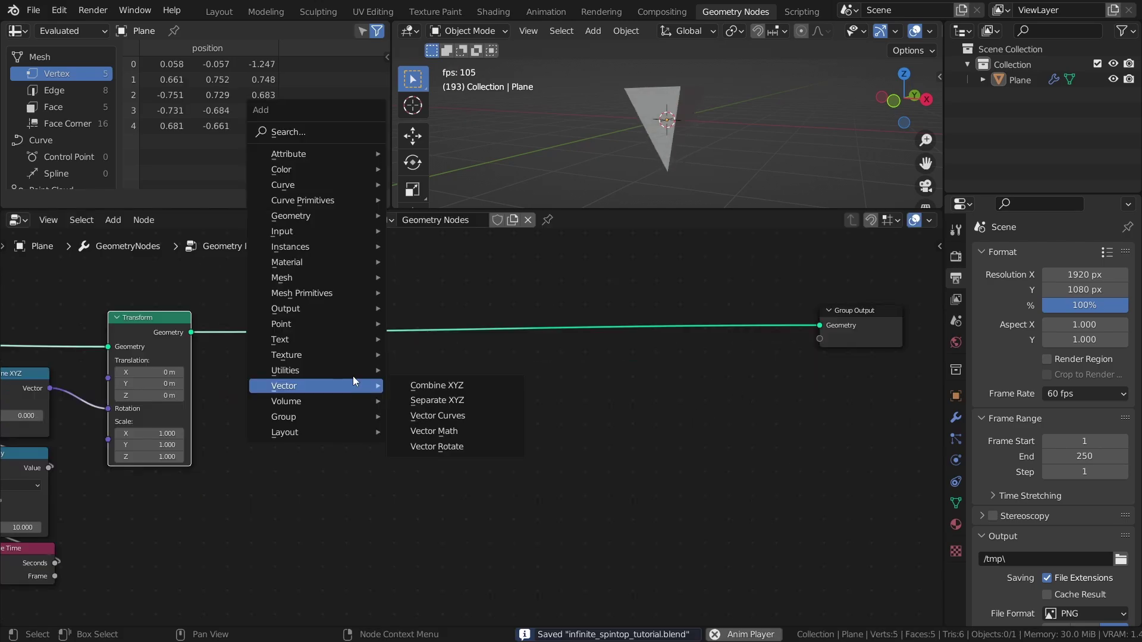
pyautogui.click(357, 132)
pyautogui.write('set po')
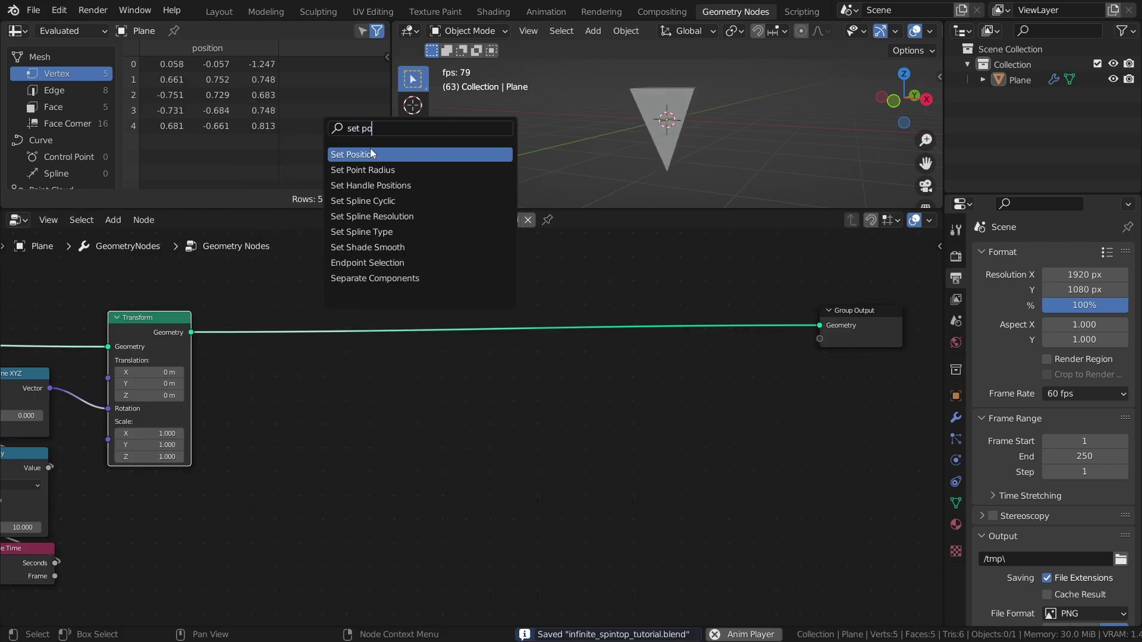
pyautogui.click(370, 153)
pyautogui.click(754, 357)
pyautogui.hotkey('shift', 'a')
pyautogui.click(506, 321)
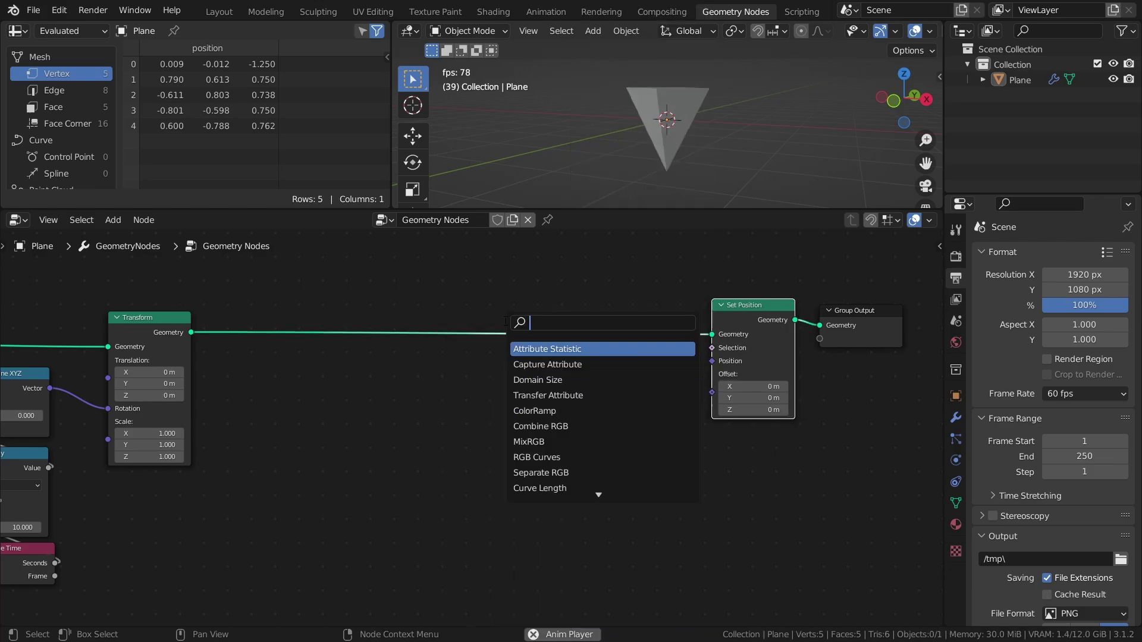
# - Add Bounding Box and Separate XYZ nodes beside the Transform node
pyautogui.write('bound')
pyautogui.press('Return')
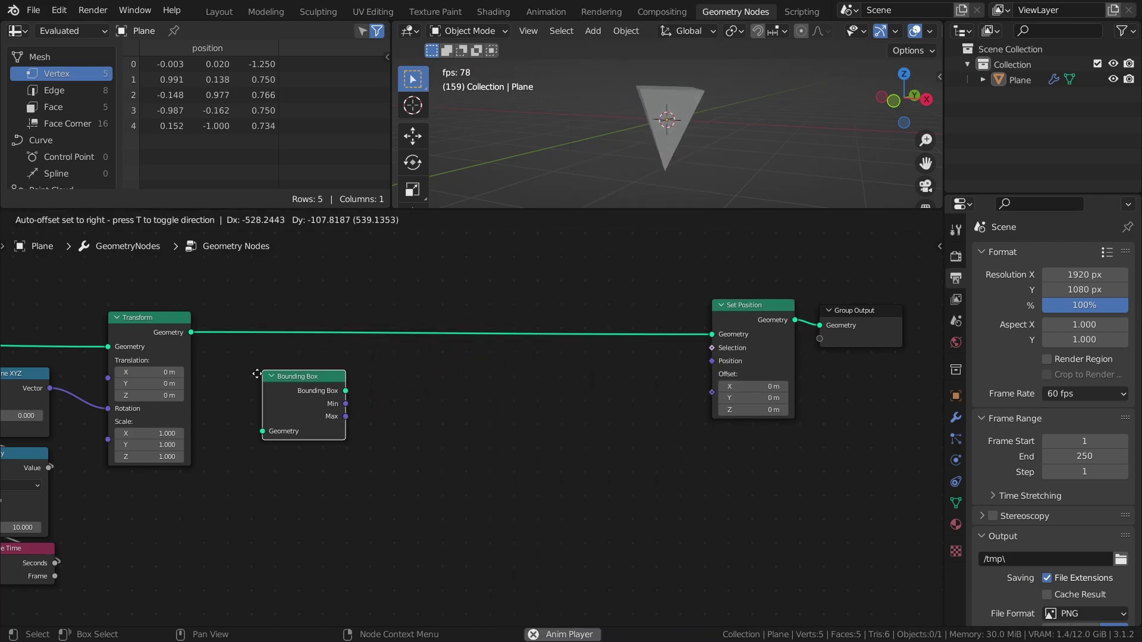
pyautogui.click(220, 380)
pyautogui.hotkey('shift', 'a')
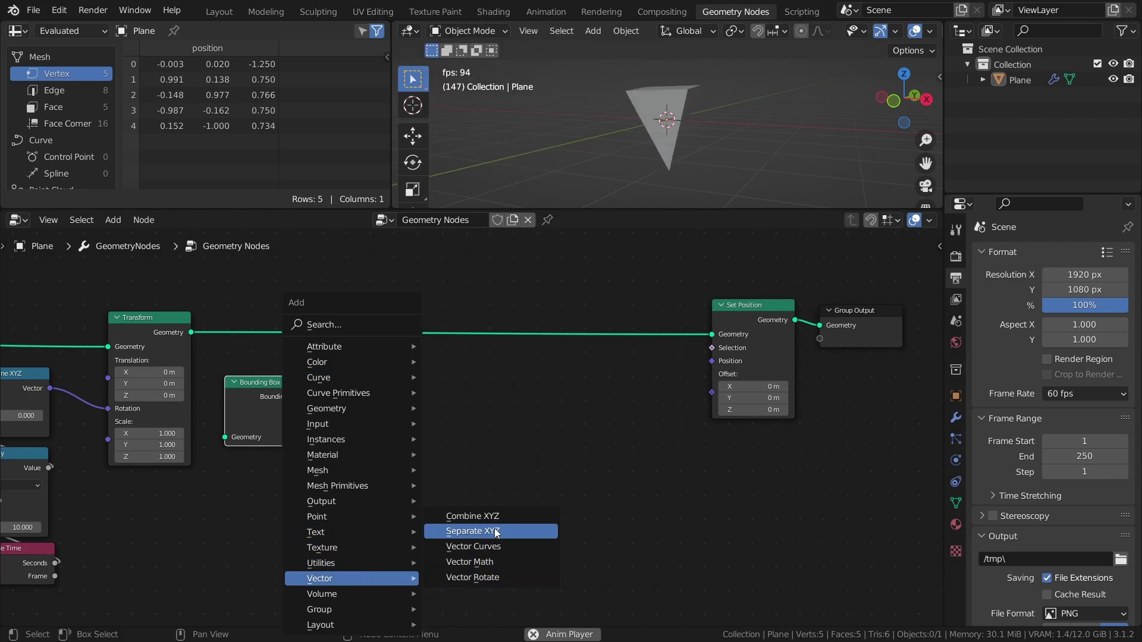
pyautogui.click(473, 531)
pyautogui.click(332, 378)
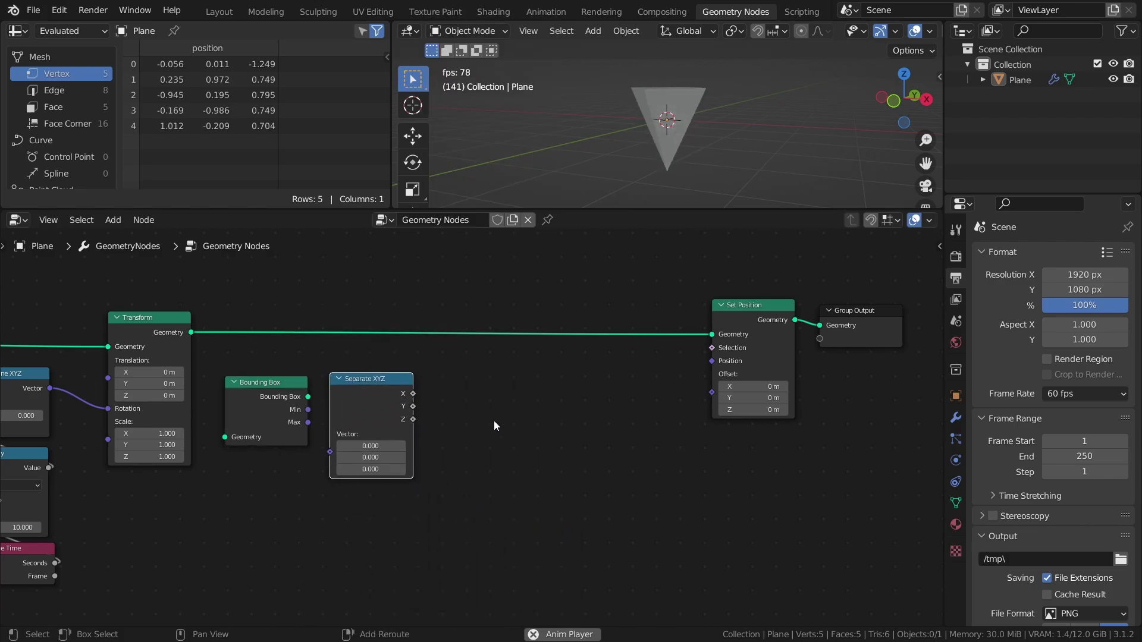
# - Add a Math node set to Multiply next to Separate XYZ
pyautogui.hotkey('shift', 'a')
pyautogui.moveTo(459, 405)
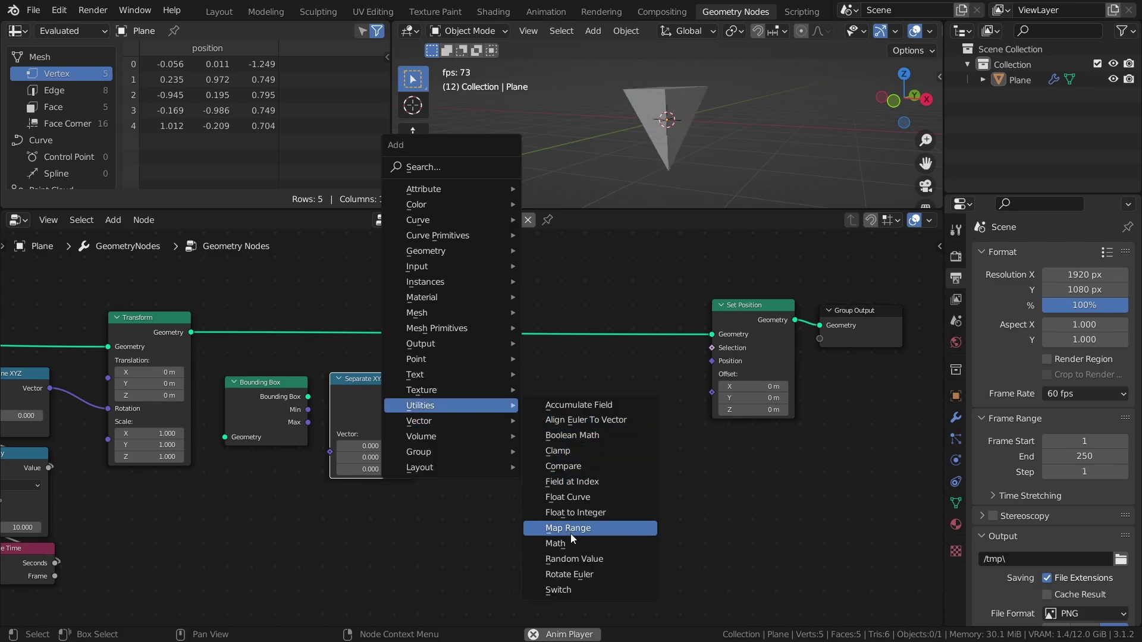
pyautogui.click(570, 543)
pyautogui.click(435, 373)
pyautogui.click(467, 410)
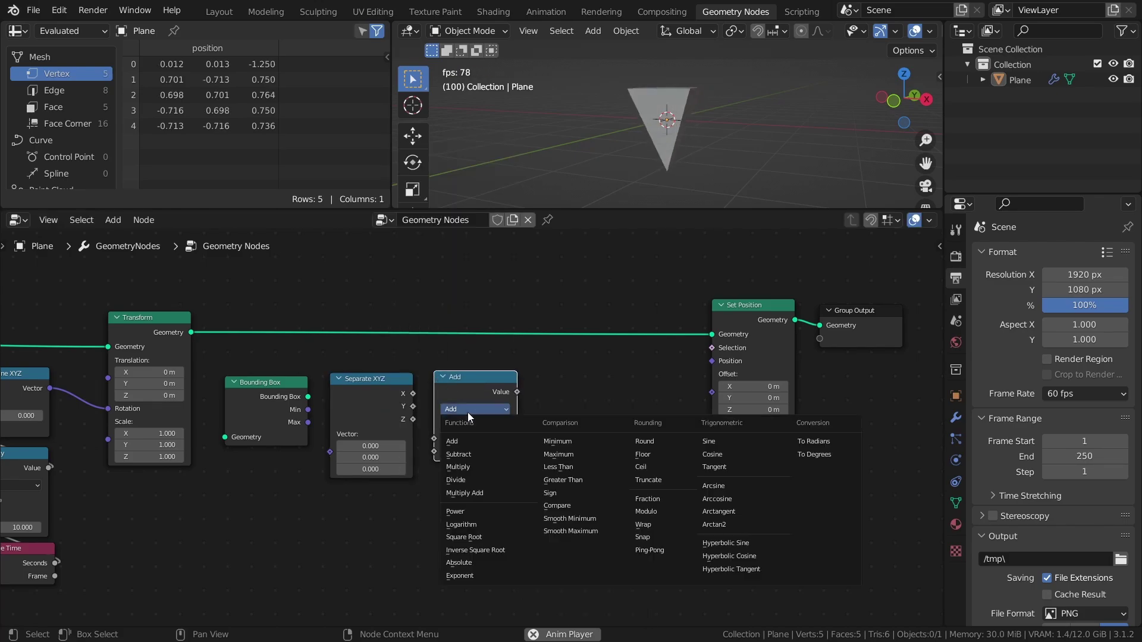
pyautogui.click(470, 468)
# - Add a Combine XYZ node right of Multiply and save the file
pyautogui.hotkey('shift', 'a')
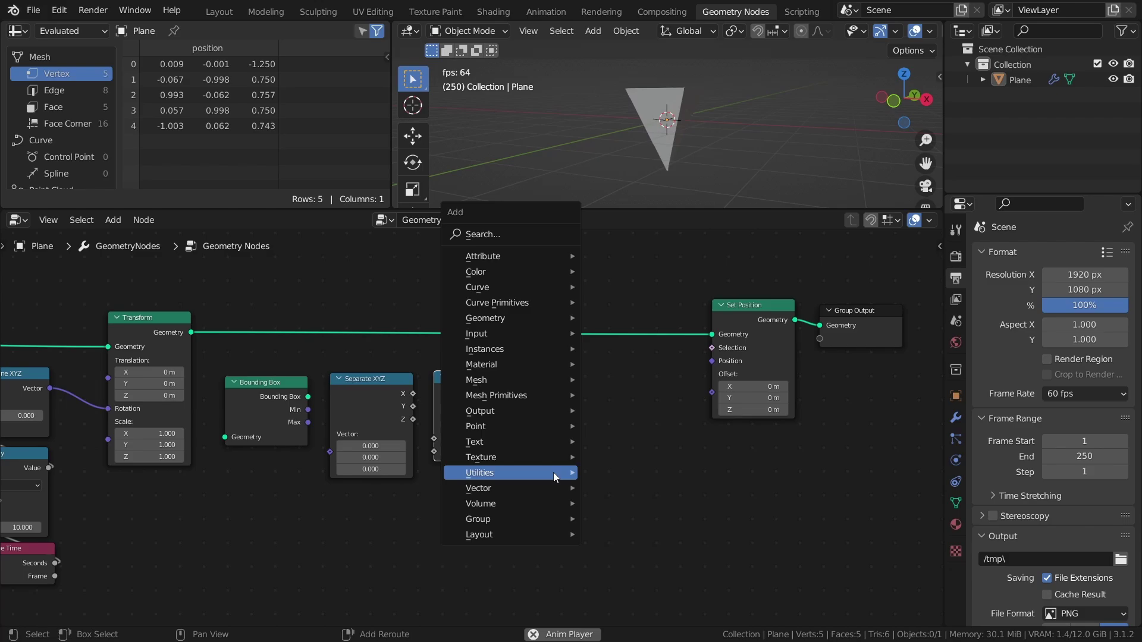
pyautogui.moveTo(530, 484)
pyautogui.click(631, 488)
pyautogui.click(554, 373)
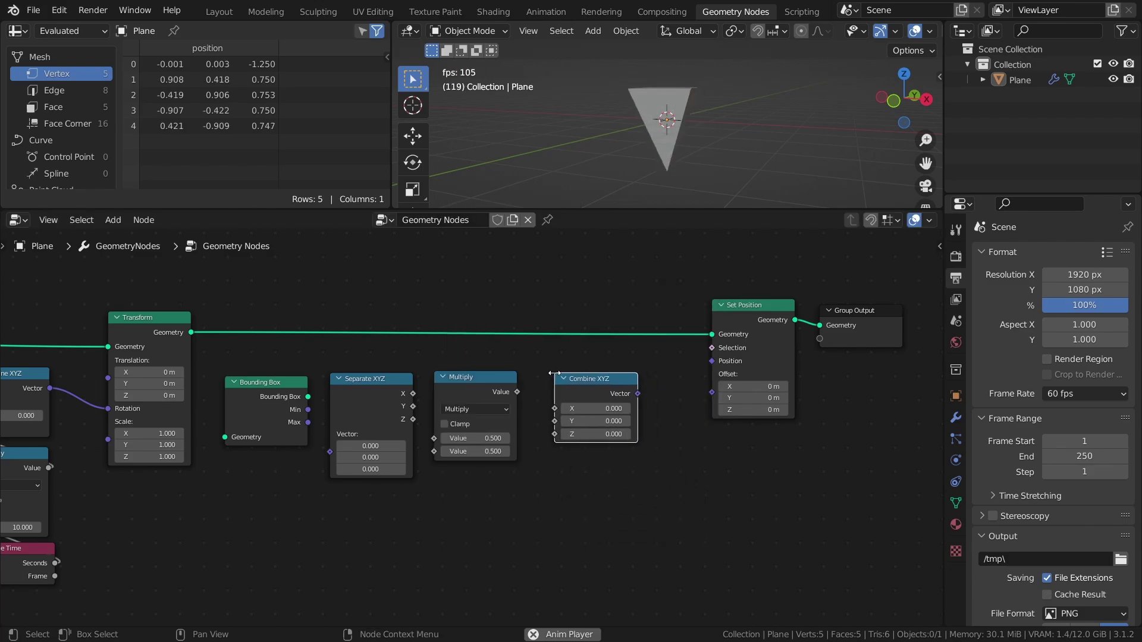
pyautogui.hotkey('ctrl', 's')
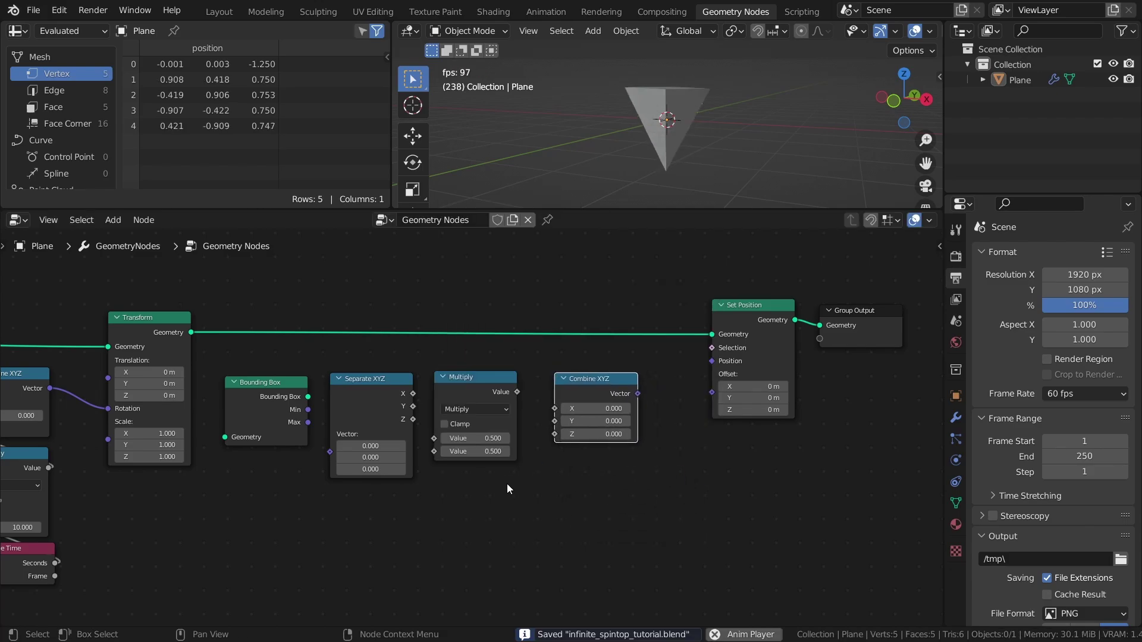
# - Link Transform into Bounding Box, its Min into Separate XYZ, and Z into Multiply
pyautogui.moveTo(190, 333); pyautogui.dragTo(199, 382)
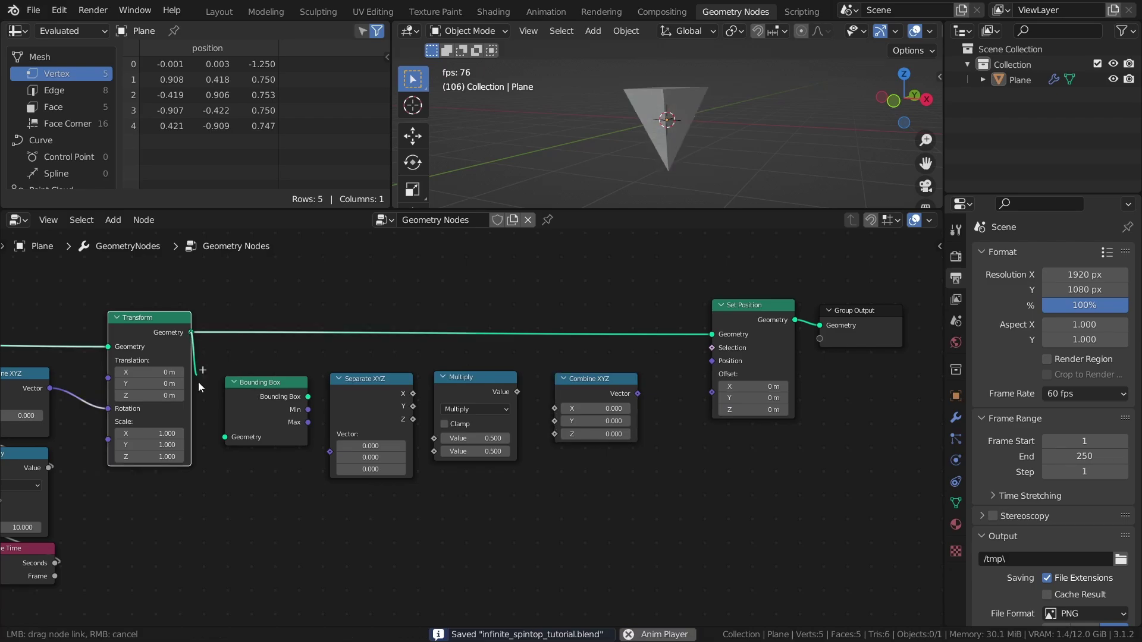
pyautogui.moveTo(222, 440); pyautogui.dragTo(225, 437)
pyautogui.scroll(2, 318, 438)
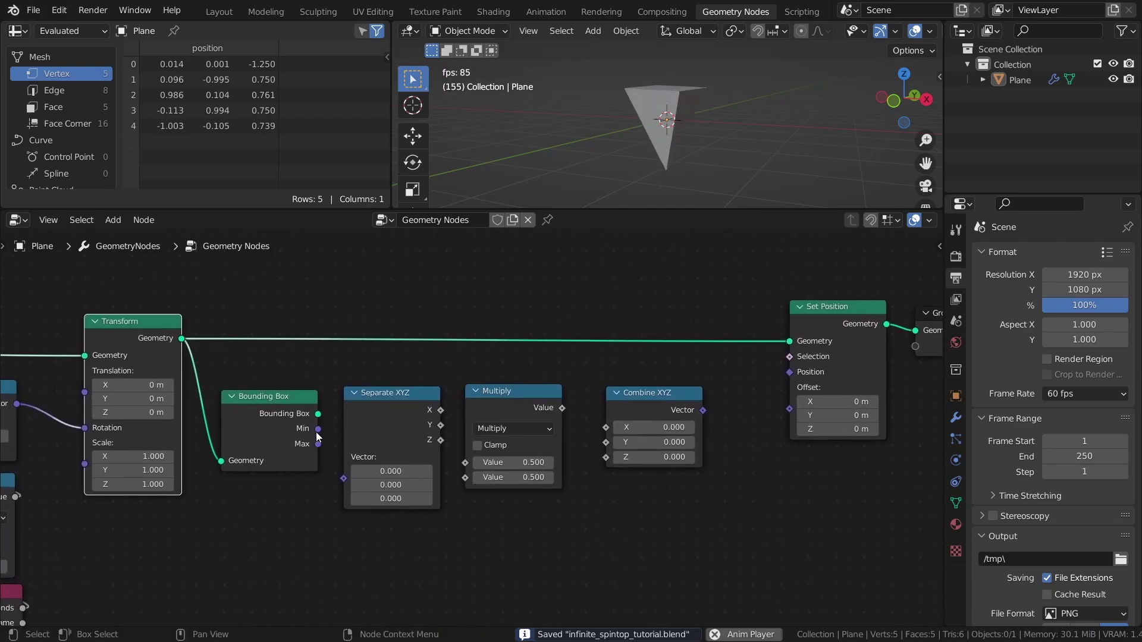
pyautogui.moveTo(318, 429); pyautogui.dragTo(347, 479)
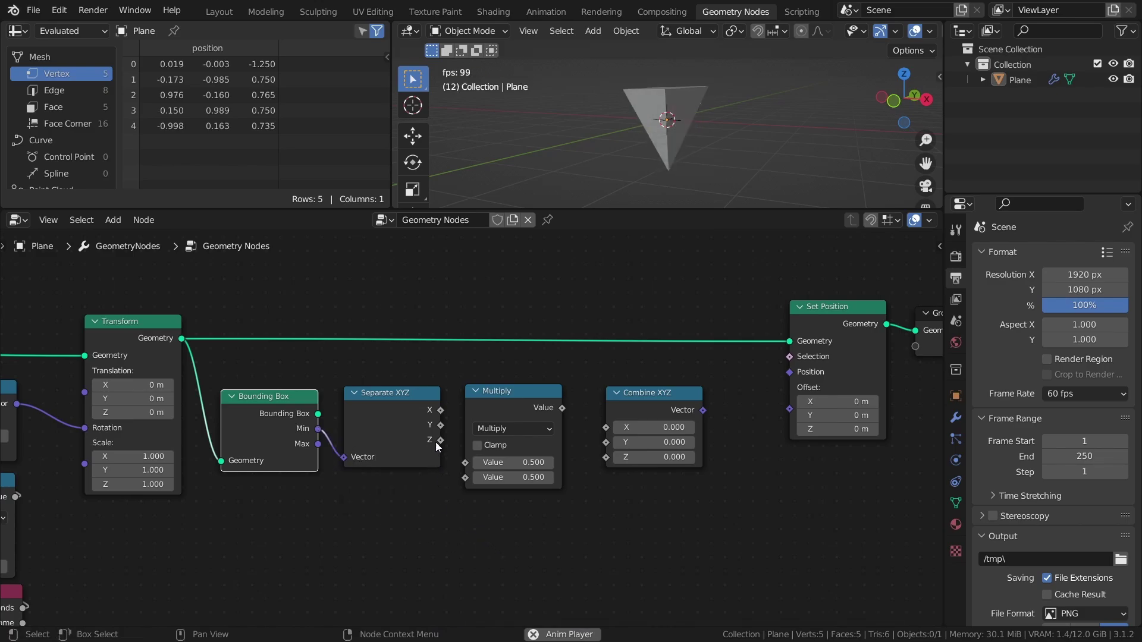
pyautogui.moveTo(434, 439); pyautogui.dragTo(476, 463)
# - Multiply by -1, feed the result to Combine XYZ Z, then into Set Position Offset
pyautogui.click(512, 478)
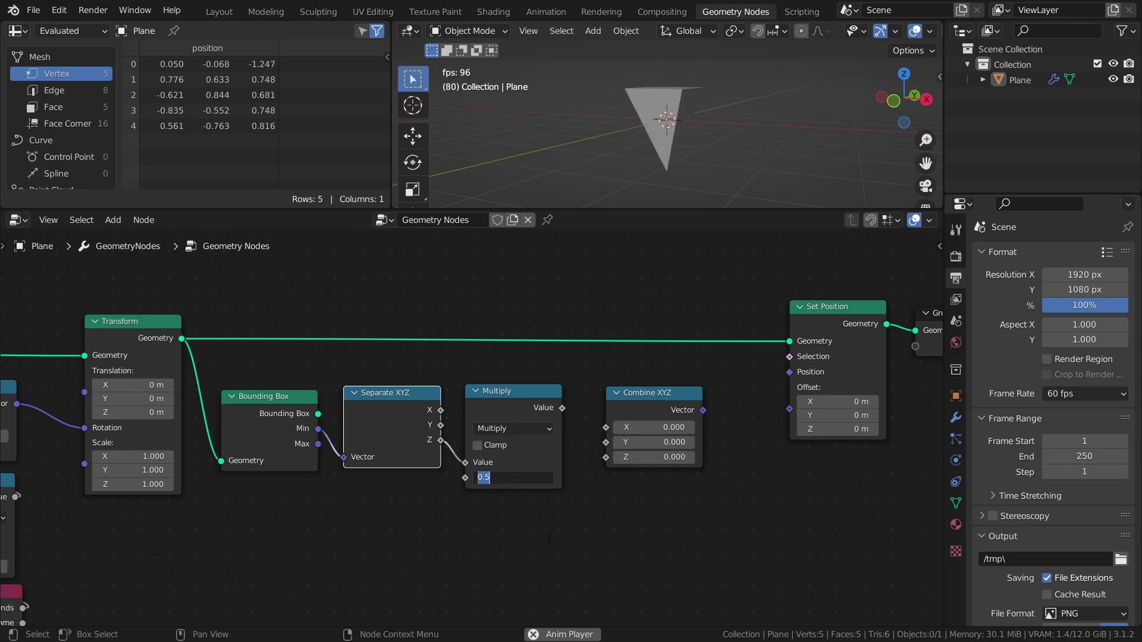
pyautogui.write('-1')
pyautogui.press('Return')
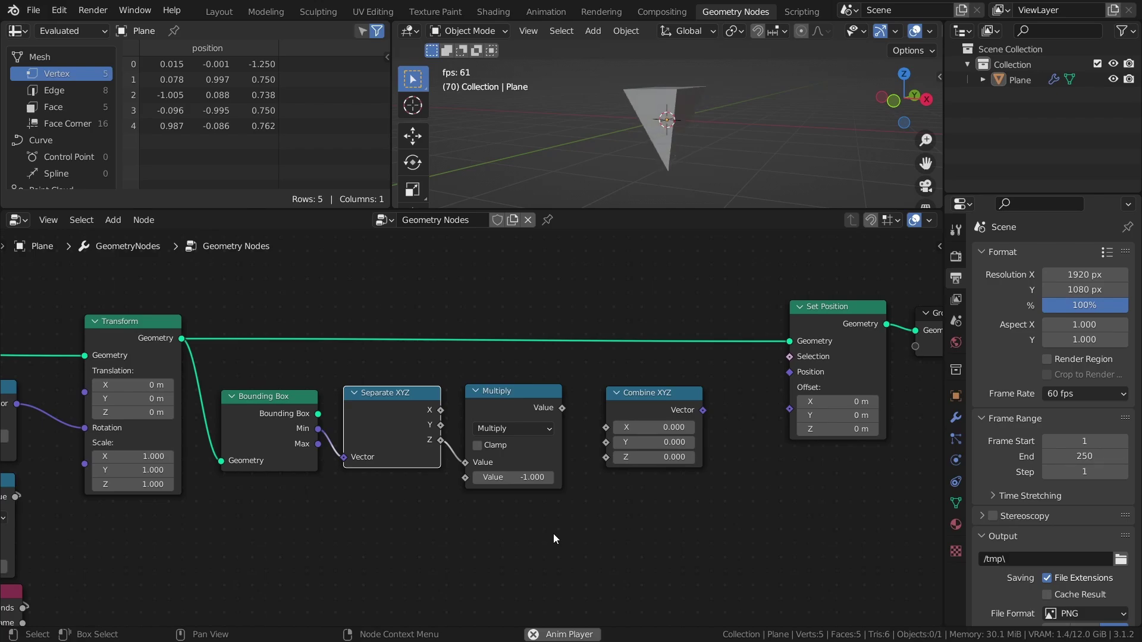
pyautogui.moveTo(562, 408); pyautogui.dragTo(606, 457)
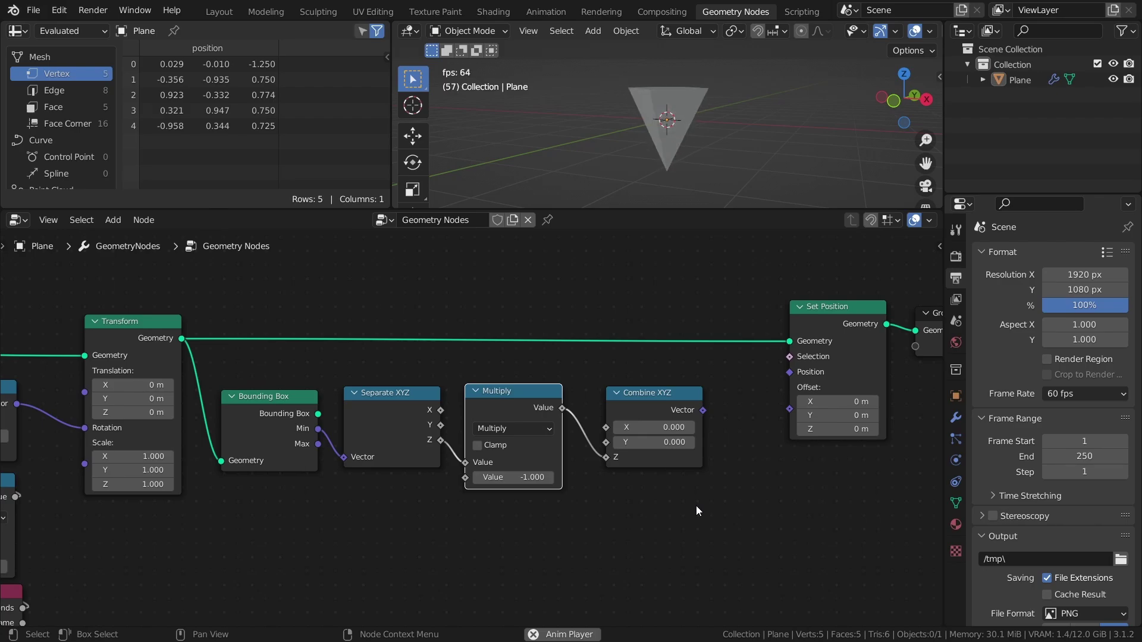
pyautogui.moveTo(703, 409); pyautogui.dragTo(786, 410)
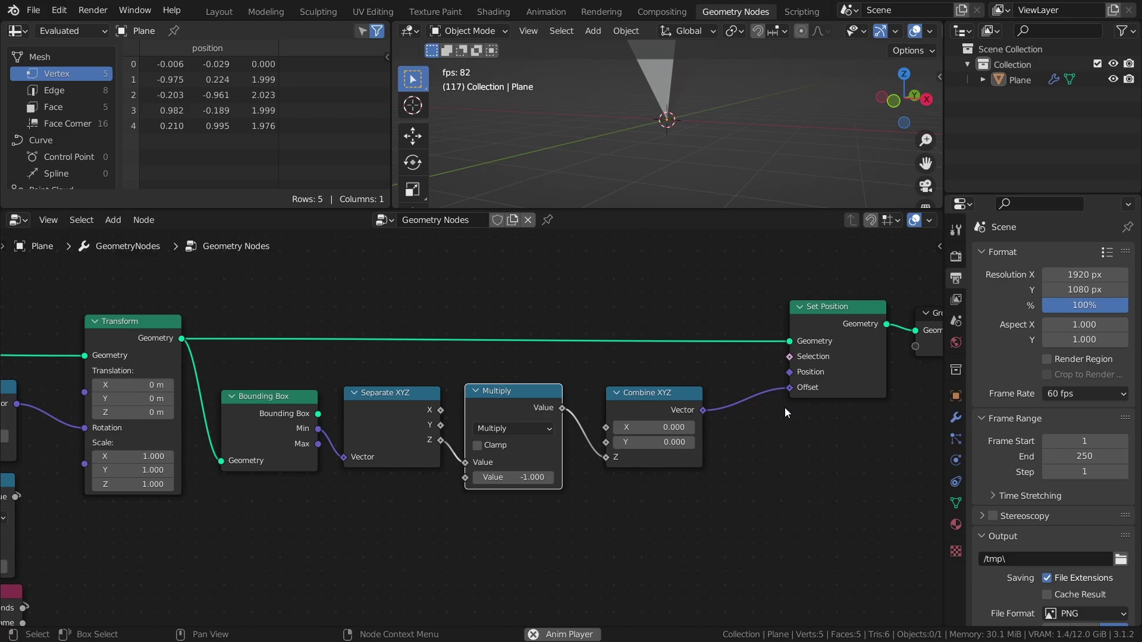
# - Inspect the top in front orthographic view to confirm its tip rests at zero, then save
pyautogui.press('KP_1')
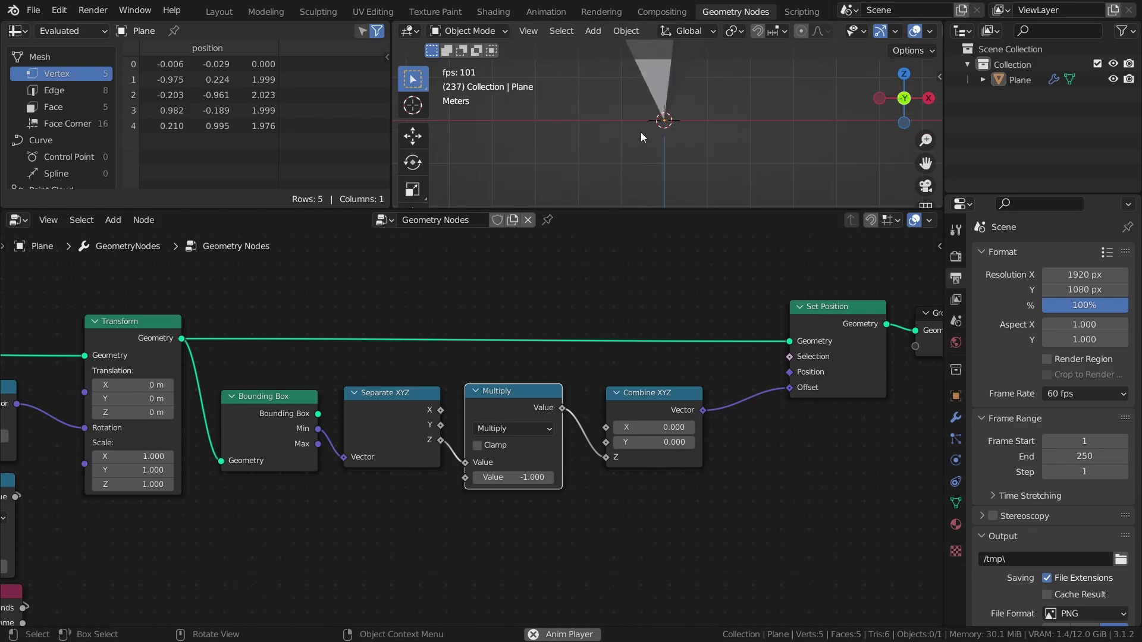
pyautogui.scroll(3, 717, 138)
pyautogui.keyDown('shift'); pyautogui.scroll(3, 716, 142); pyautogui.keyUp('shift')
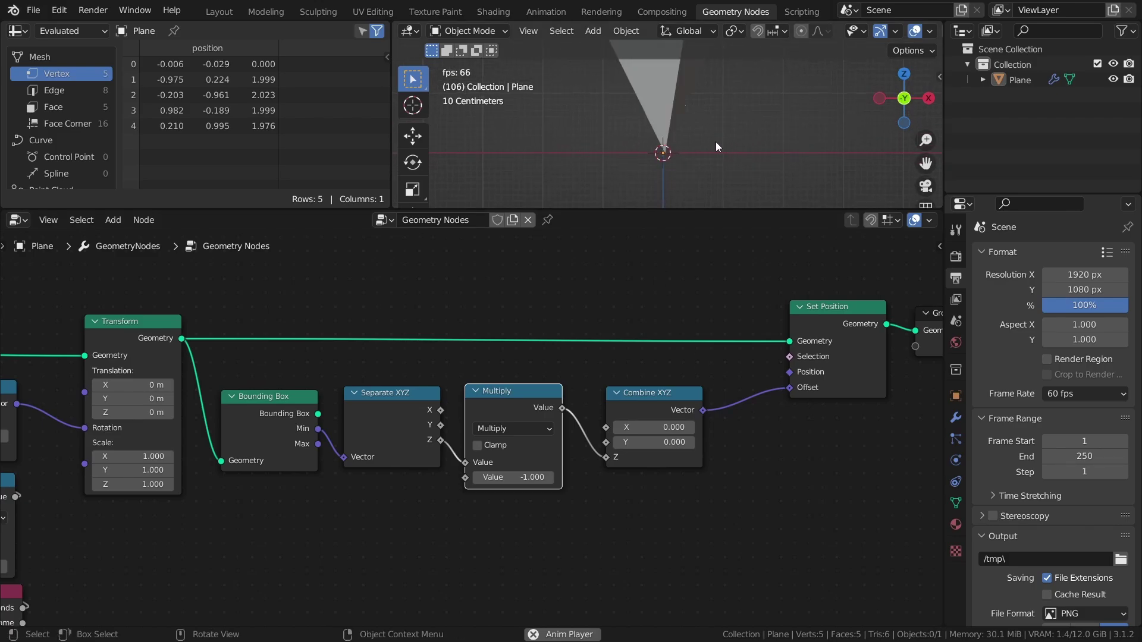
pyautogui.keyDown('shift'); pyautogui.scroll(-2, 716, 123); pyautogui.keyUp('shift')
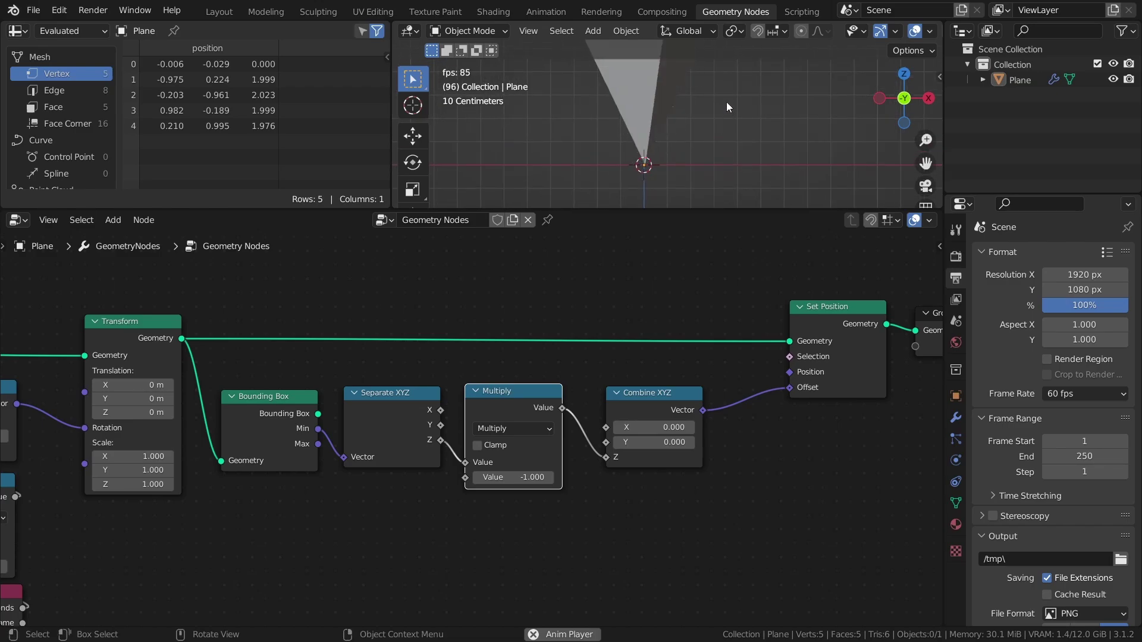
pyautogui.moveTo(715, 163); pyautogui.dragTo(704, 137, button='middle')
pyautogui.press('KP_1')
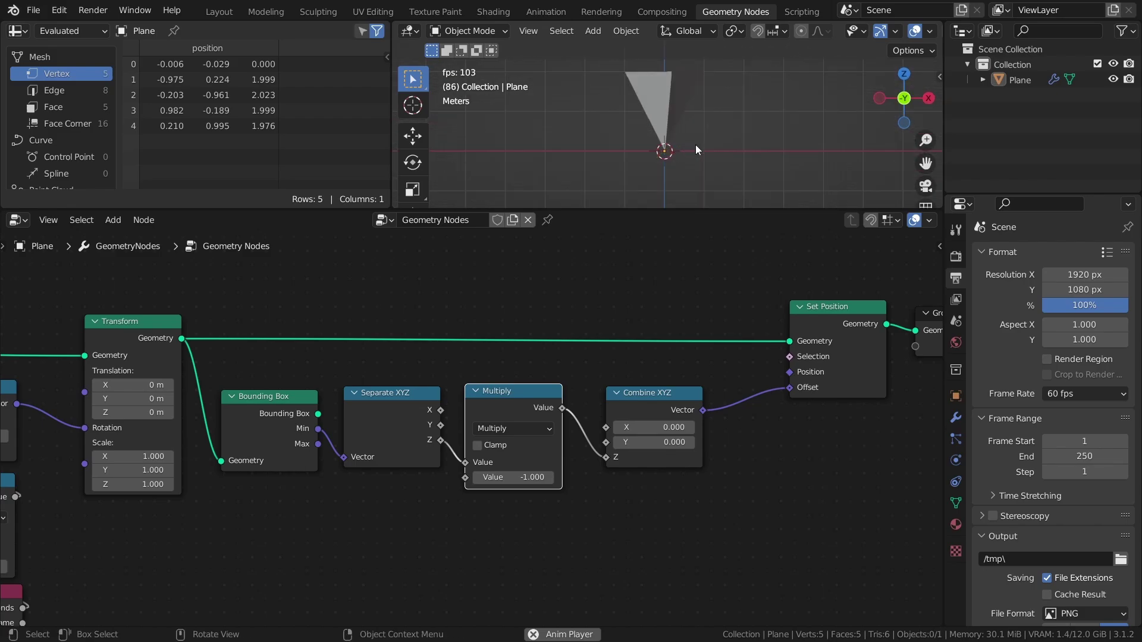
pyautogui.hotkey('ctrl', 's')
pyautogui.moveTo(90, 369); pyautogui.dragTo(803, 270, button='middle')
# - Set Map Range To Min to -2 and To Max to 2
pyautogui.doubleClick(508, 422)
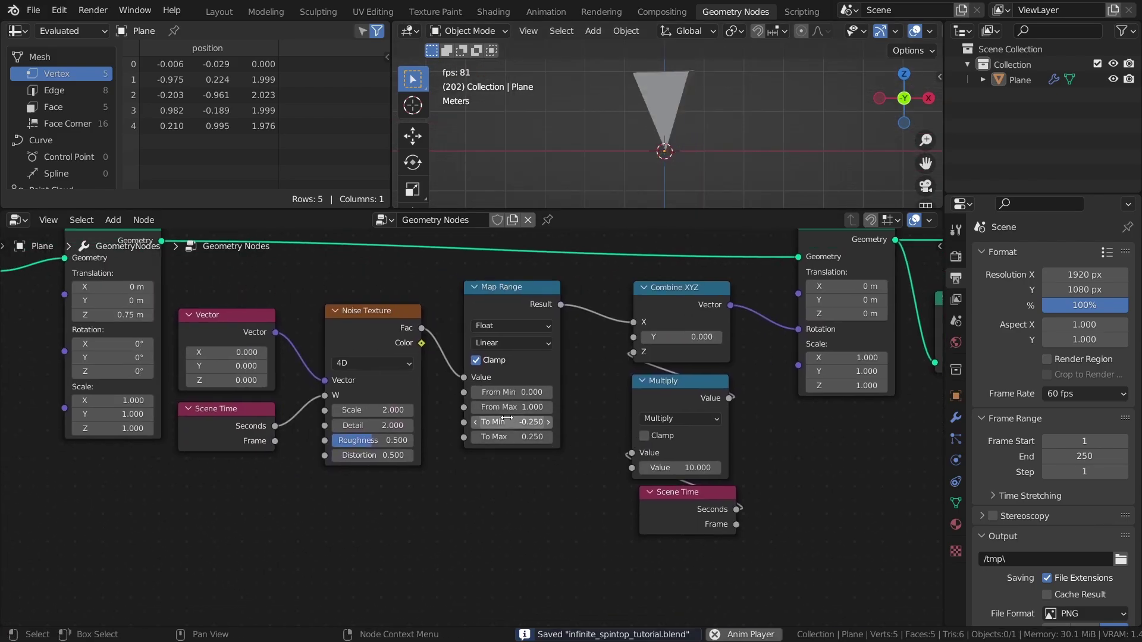
pyautogui.write('2')
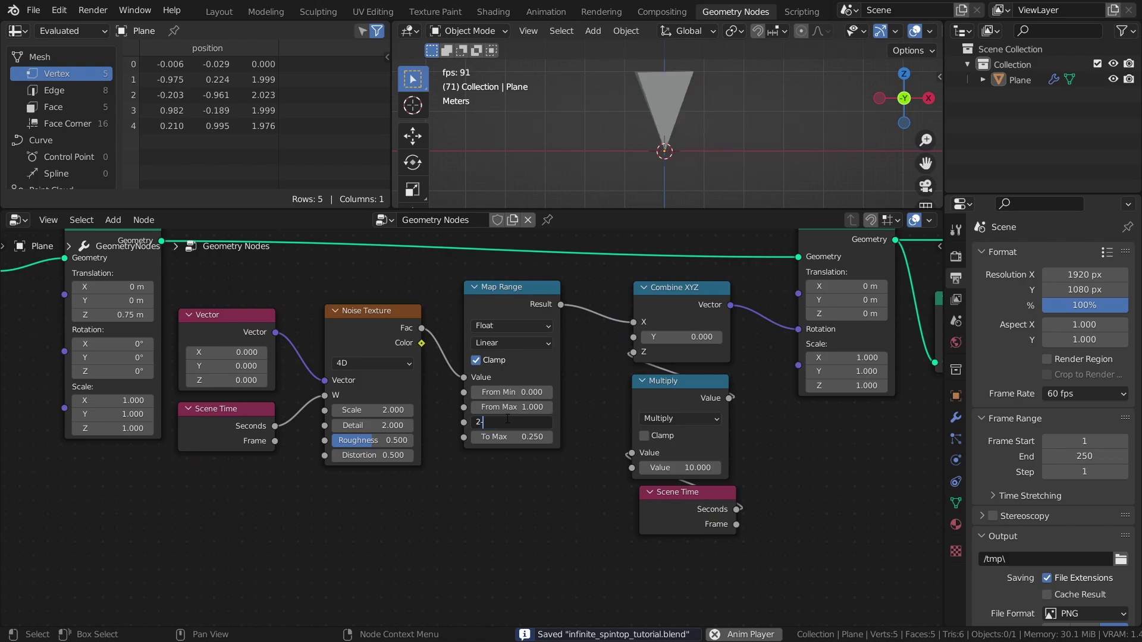
pyautogui.press('Home')
pyautogui.write('-')
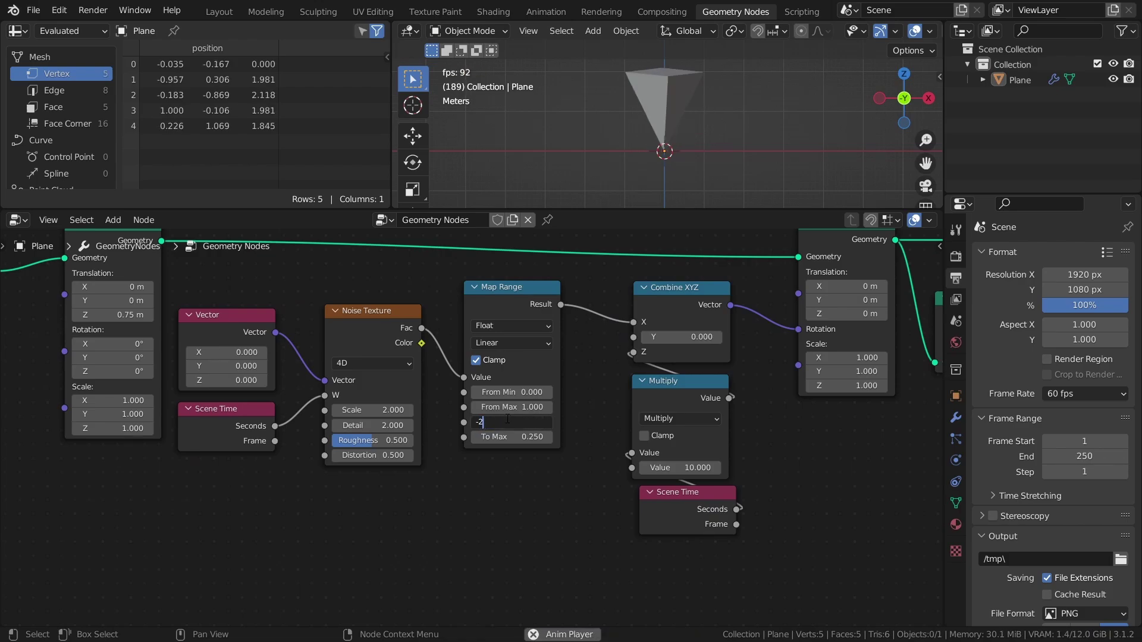
pyautogui.press('Tab')
pyautogui.write('2')
pyautogui.press('Return')
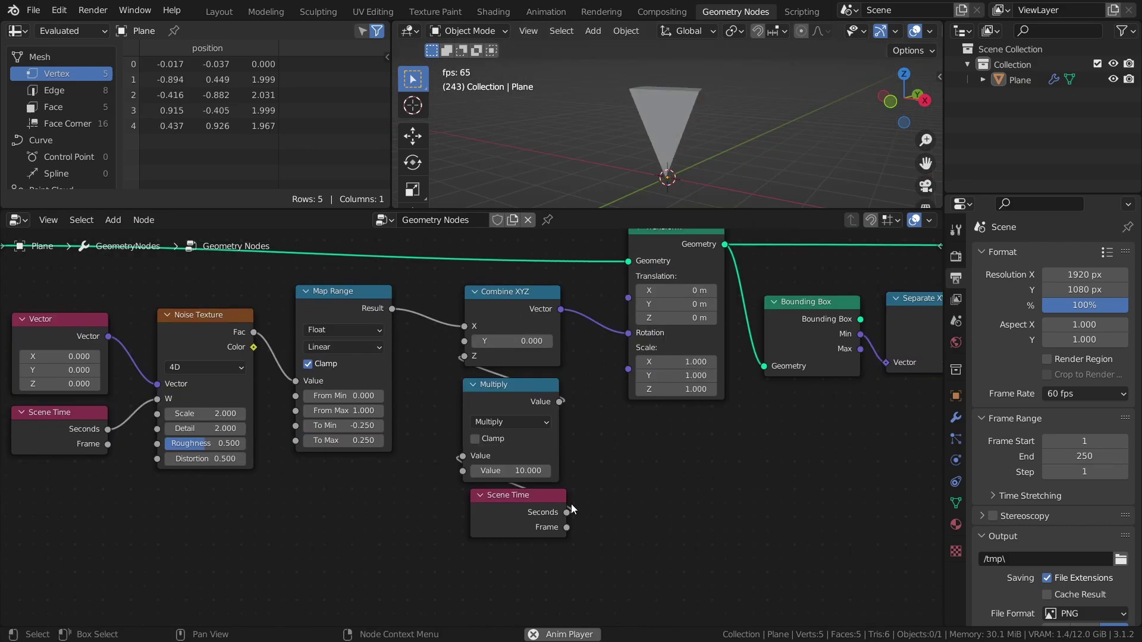
# - Connect Scene Time Seconds to Combine XYZ Y and box-select all spinning-top nodes
pyautogui.moveTo(567, 510); pyautogui.dragTo(464, 342)
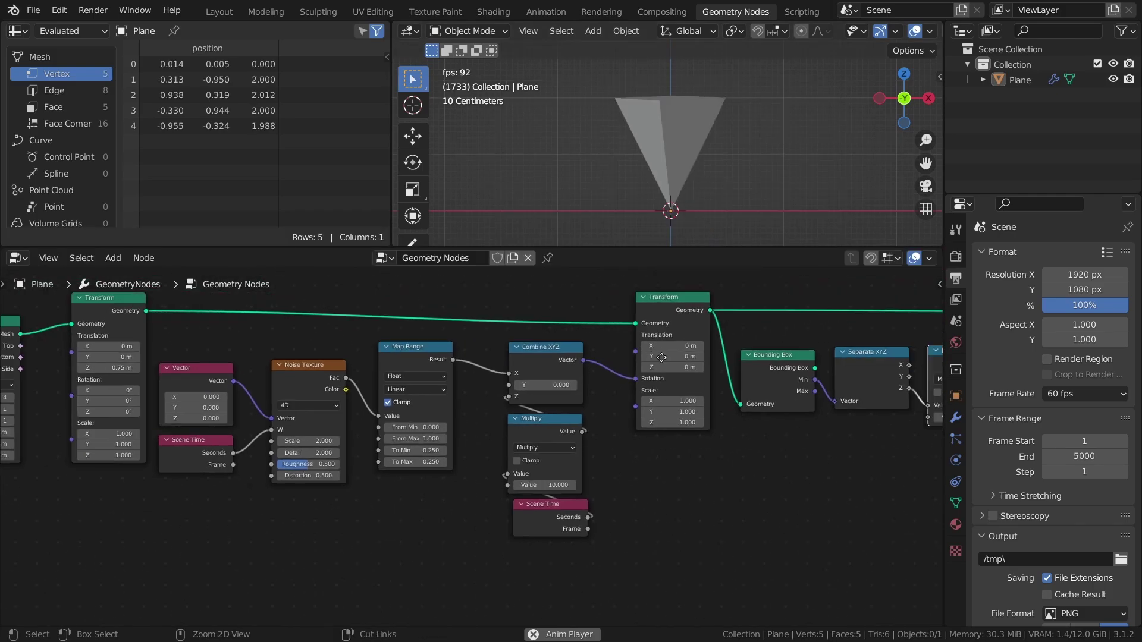
pyautogui.scroll(-3, 637, 455)
pyautogui.moveTo(637, 455); pyautogui.dragTo(548, 434, button='middle')
pyautogui.moveTo(75, 316); pyautogui.dragTo(852, 515)
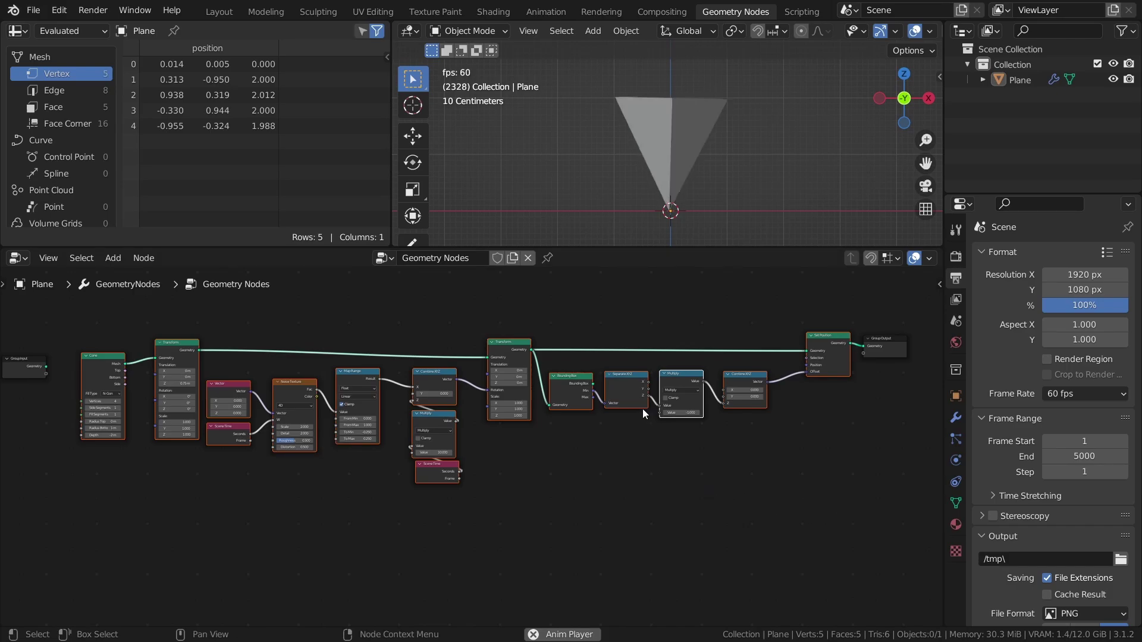
# - Group the selected nodes with Ctrl+G and return to the main tree, tightening spacing
pyautogui.hotkey('ctrl', 'g')
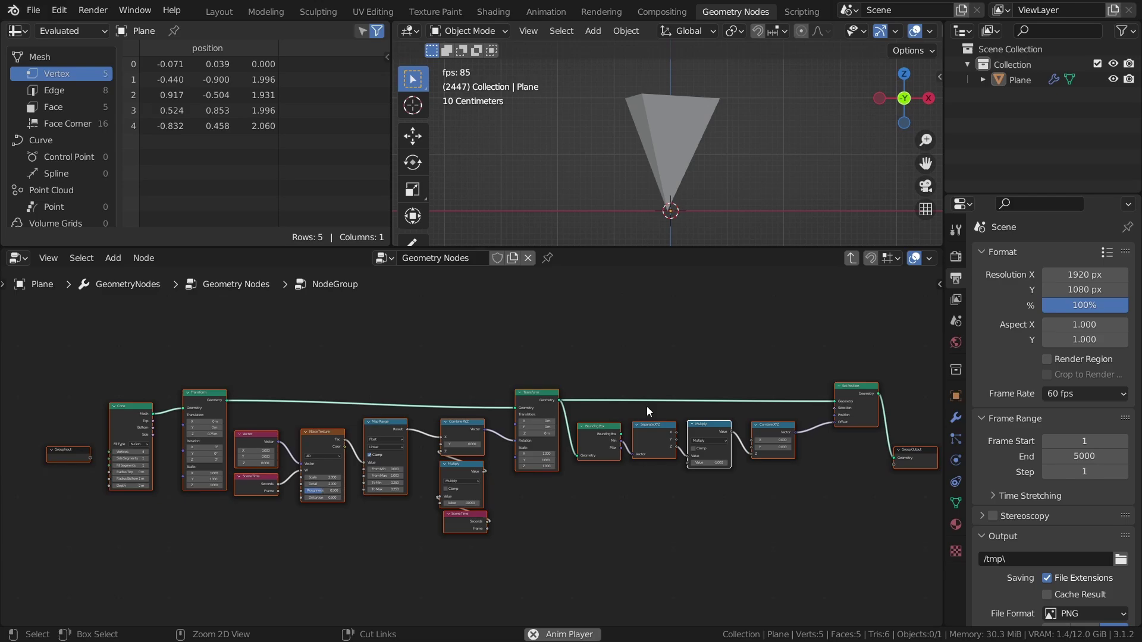
pyautogui.moveTo(630, 410); pyautogui.dragTo(593, 405, button='middle')
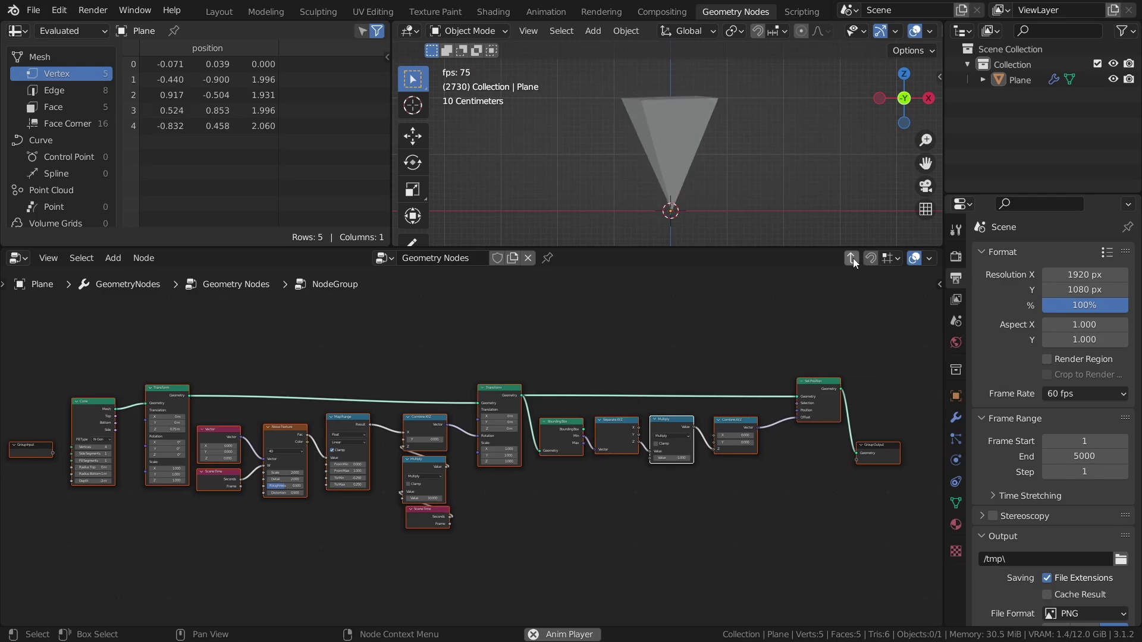
pyautogui.click(853, 258)
pyautogui.press('s')
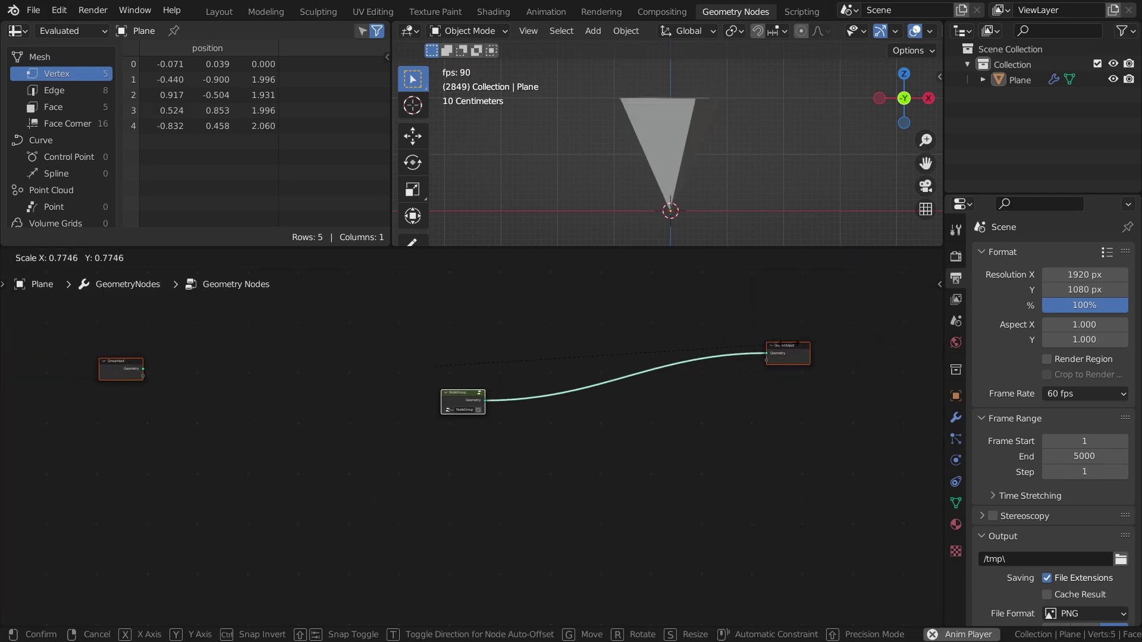
pyautogui.click(464, 410)
# - Rename the node group Spinning_Spintop, save, and give it a fake user
pyautogui.scroll(4, 464, 410)
pyautogui.doubleClick(473, 407)
pyautogui.write('Spin')
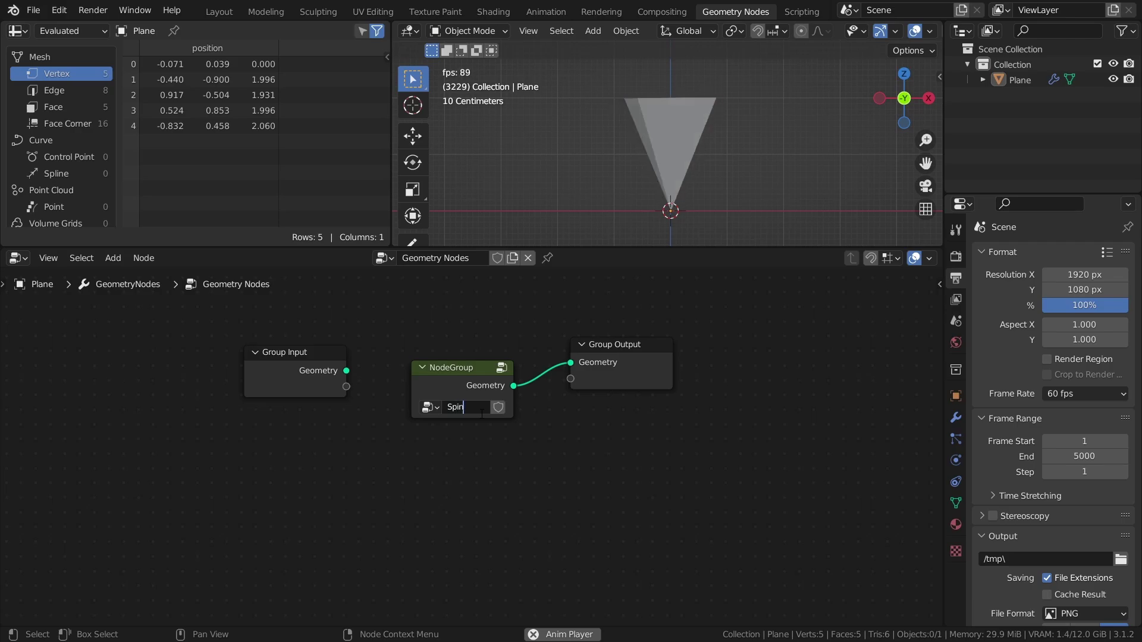
pyautogui.write('ning_Spintop')
pyautogui.press('Return')
pyautogui.hotkey('ctrl', 's')
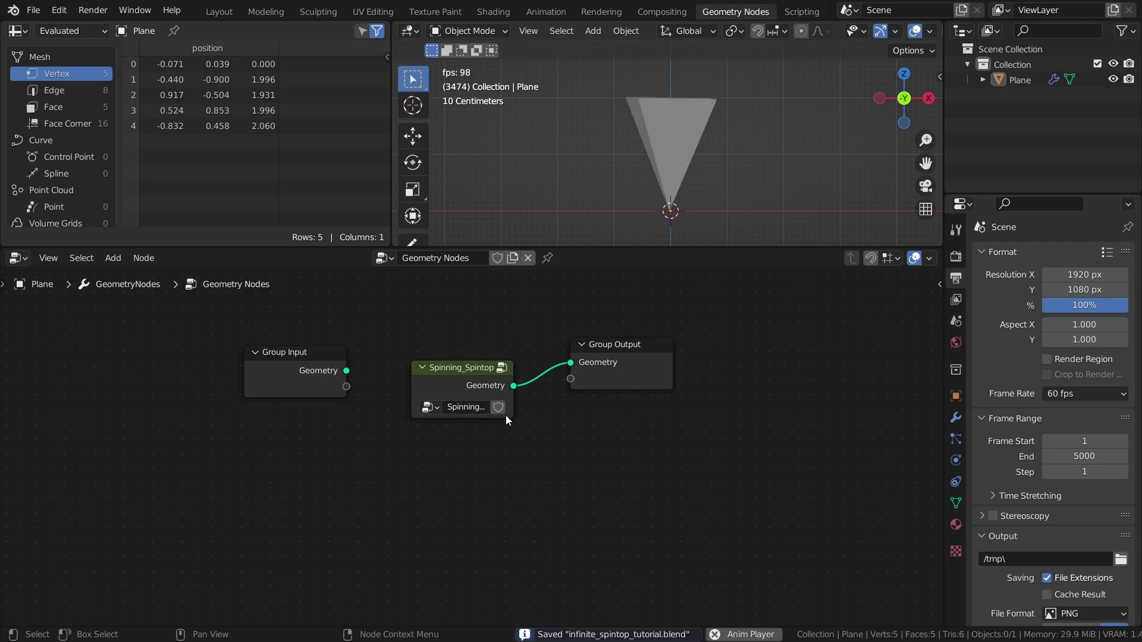
pyautogui.click(500, 408)
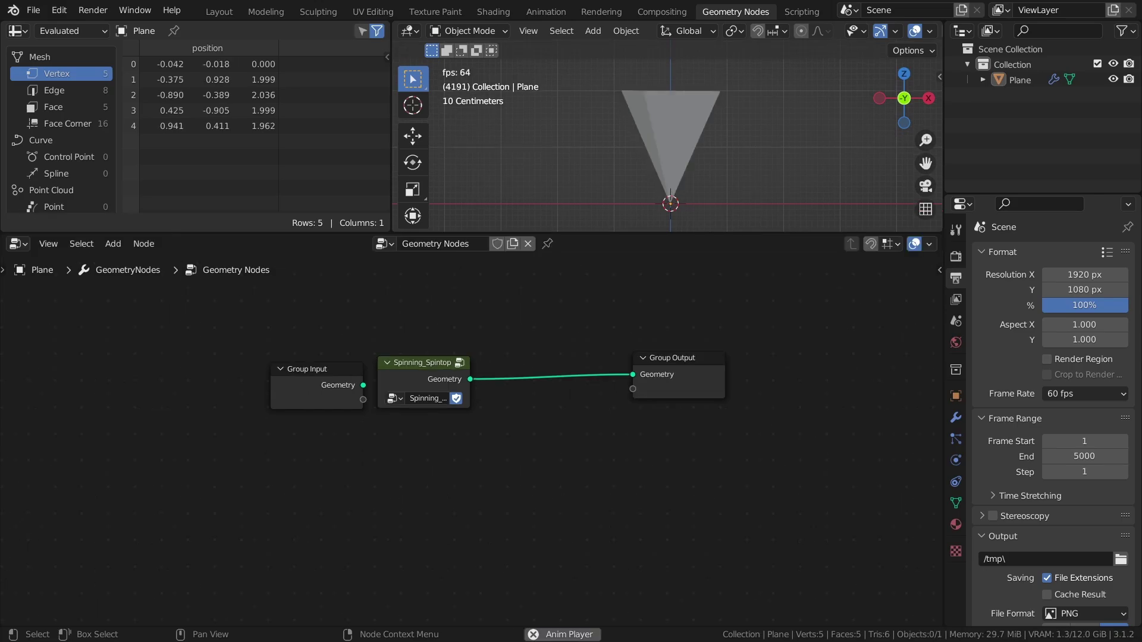
# - Move Group Output further right to free space after the group node
pyautogui.moveTo(538, 449); pyautogui.dragTo(424, 467, button='middle')
pyautogui.moveTo(573, 374); pyautogui.dragTo(845, 381)
pyautogui.moveTo(723, 426); pyautogui.dragTo(530, 429, button='middle')
pyautogui.scroll(-1, 614, 402)
pyautogui.moveTo(635, 440); pyautogui.dragTo(674, 424, button='middle')
# - Insert a Transform node on the link after Spinning_Spintop and save
pyautogui.hotkey('shift', 'a')
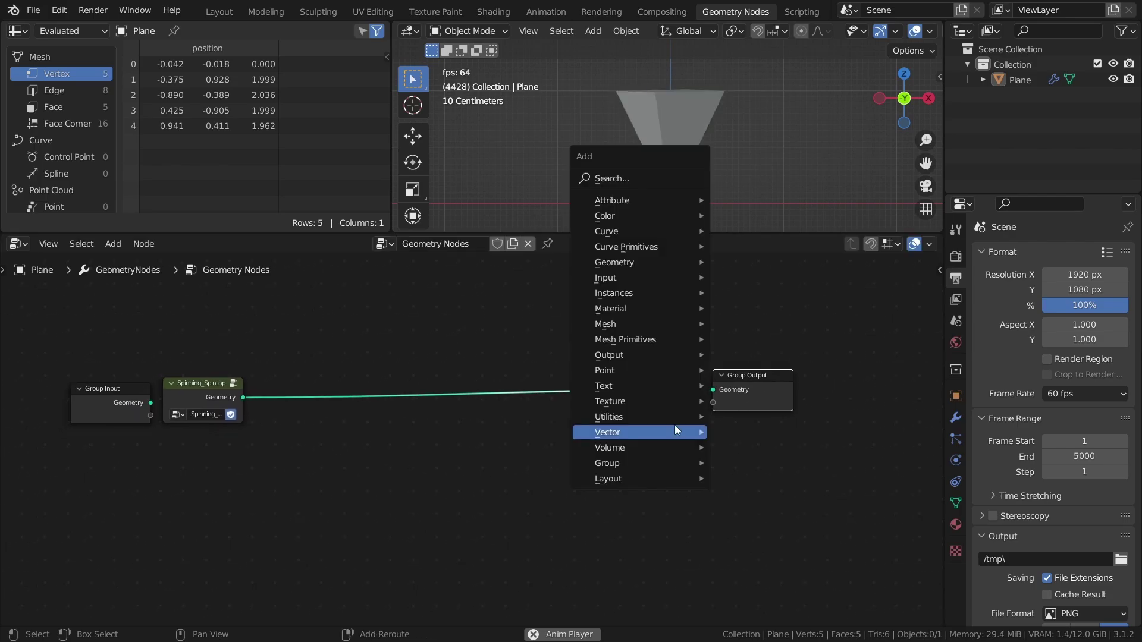
pyautogui.click(650, 179)
pyautogui.write('tra')
pyautogui.press('Return')
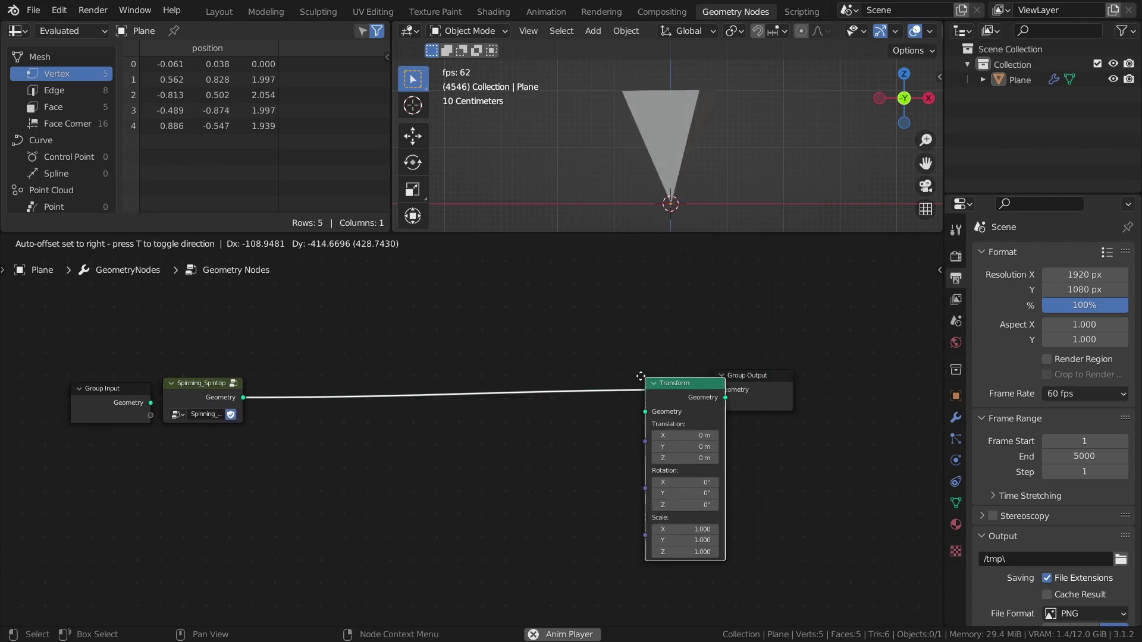
pyautogui.click(586, 375)
pyautogui.scroll(-1, 535, 464)
pyautogui.scroll(2, 573, 463)
pyautogui.hotkey('ctrl', 's')
# - Add a Scene Time node at the left of the tree
pyautogui.hotkey('shift', 'a')
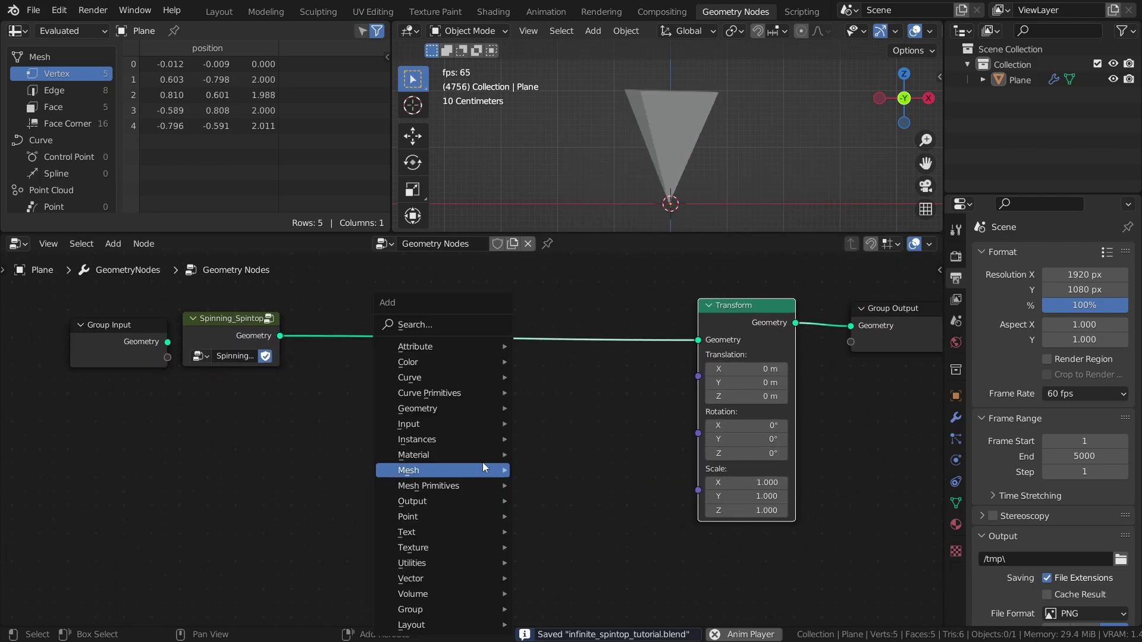
pyautogui.click(474, 326)
pyautogui.write('scene')
pyautogui.press('Return')
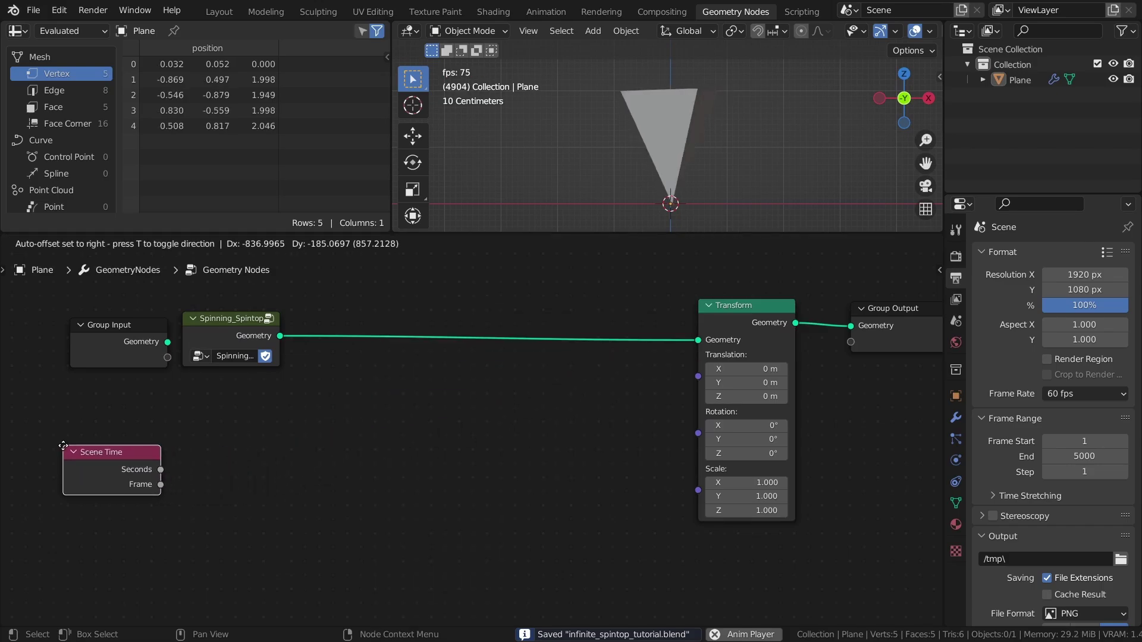
pyautogui.click(63, 445)
pyautogui.hotkey('shift', 'a')
pyautogui.press('Escape')
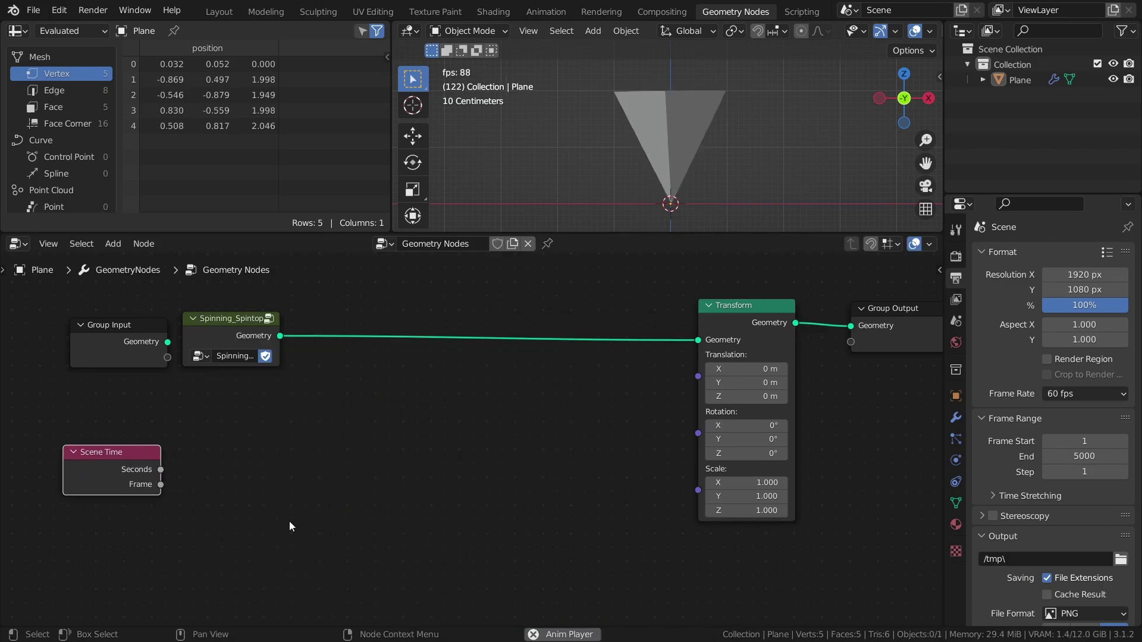
# - Add a Noise Texture node
pyautogui.hotkey('shift', 'a')
pyautogui.moveTo(264, 546)
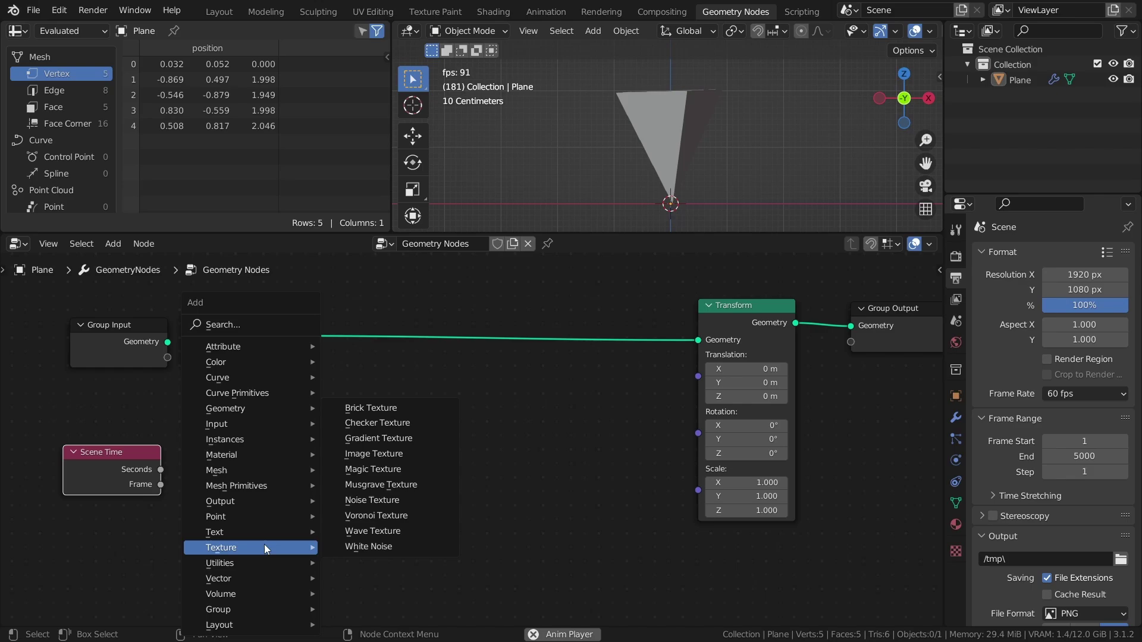
pyautogui.click(375, 500)
pyautogui.click(219, 419)
# - Add a Map Range node and a Combine XYZ node
pyautogui.hotkey('shift', 'a')
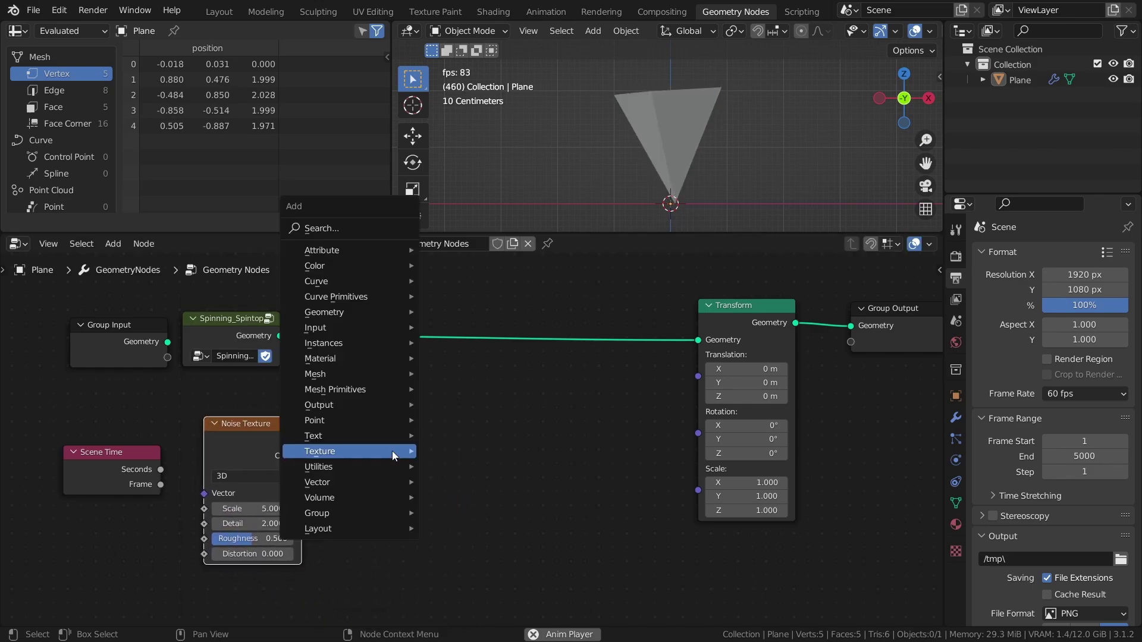
pyautogui.moveTo(371, 476)
pyautogui.click(470, 404)
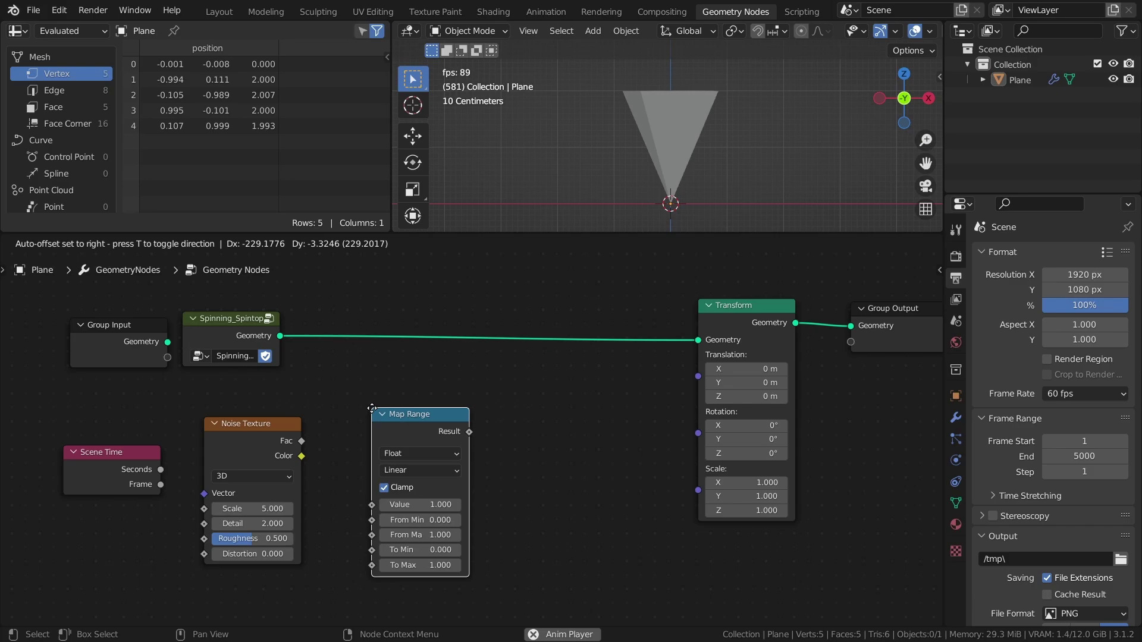
pyautogui.click(448, 418)
pyautogui.hotkey('shift', 'a')
pyautogui.moveTo(506, 448)
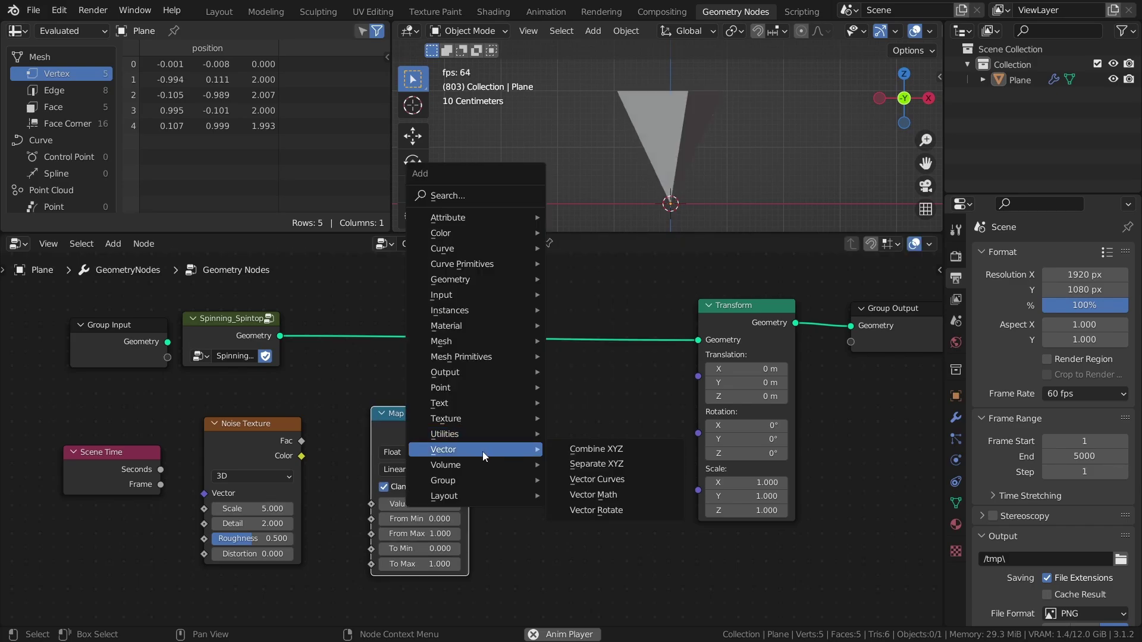
pyautogui.click(571, 441)
pyautogui.click(515, 404)
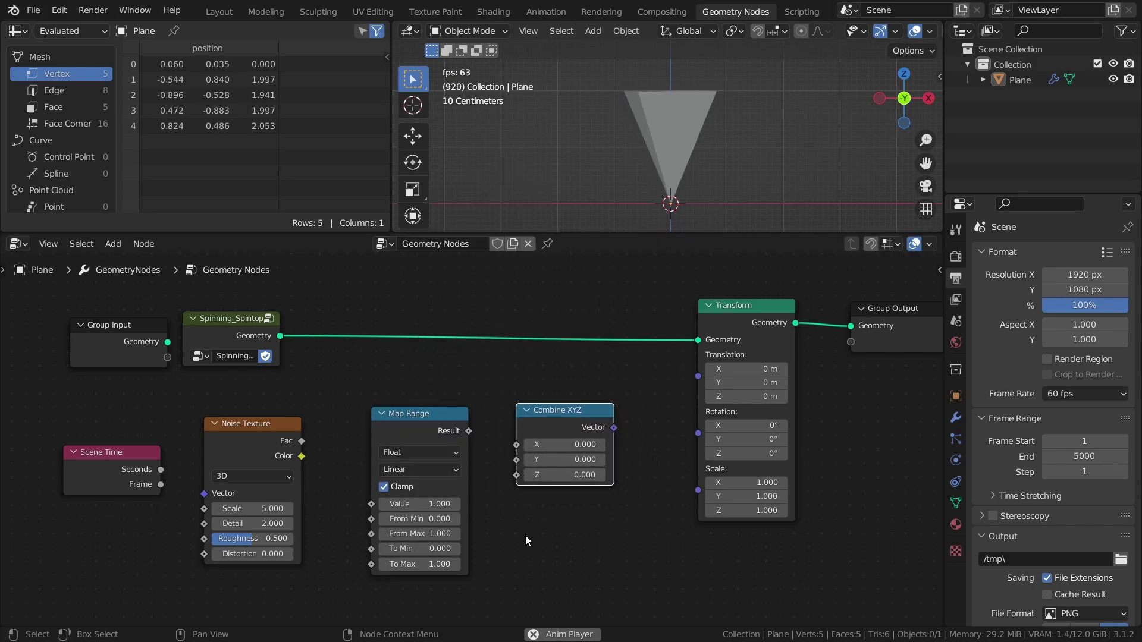
# - Make the Noise Texture 4D and wire Scene Time Seconds into its W input
pyautogui.hotkey('ctrl', 's')
pyautogui.moveTo(522, 525); pyautogui.dragTo(549, 520, button='middle')
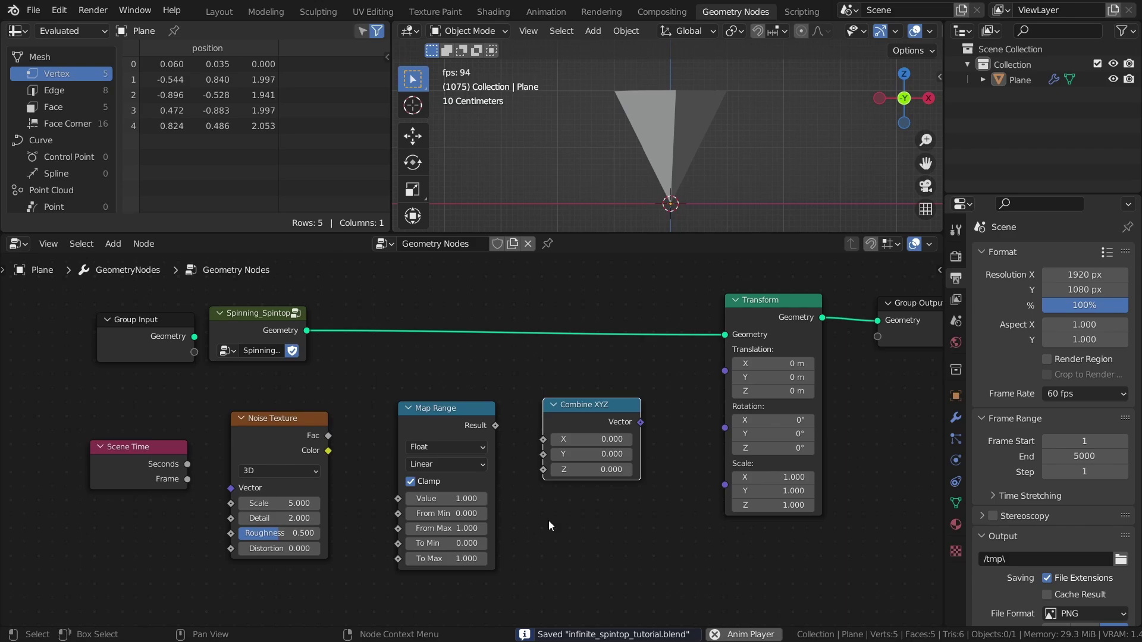
pyautogui.click(302, 471)
pyautogui.click(277, 516)
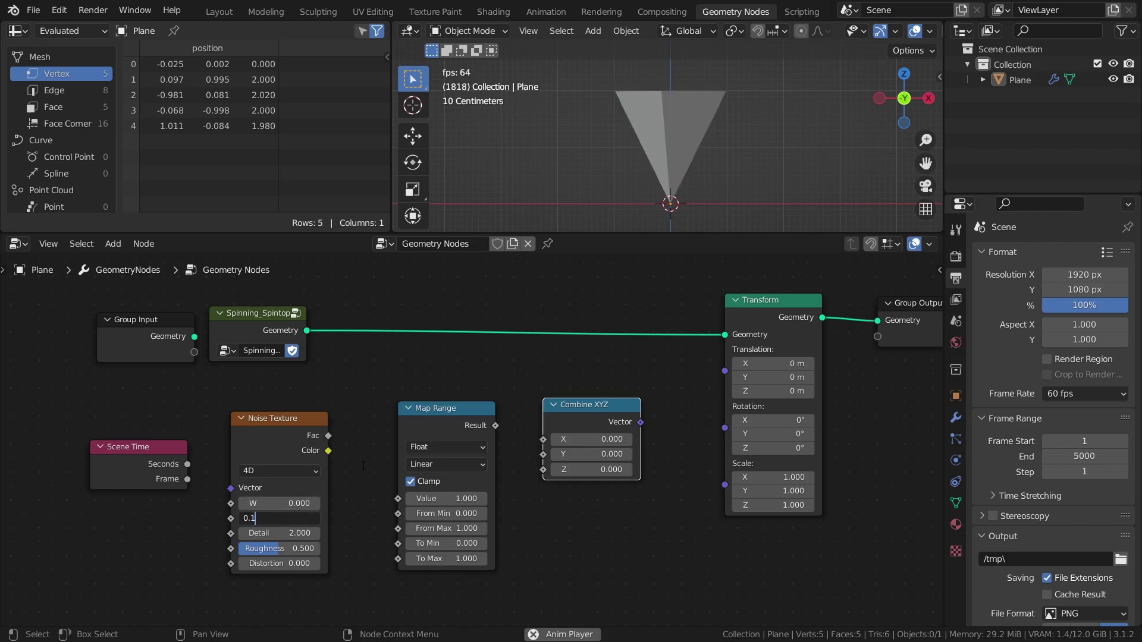
pyautogui.hotkey('ctrl', 's')
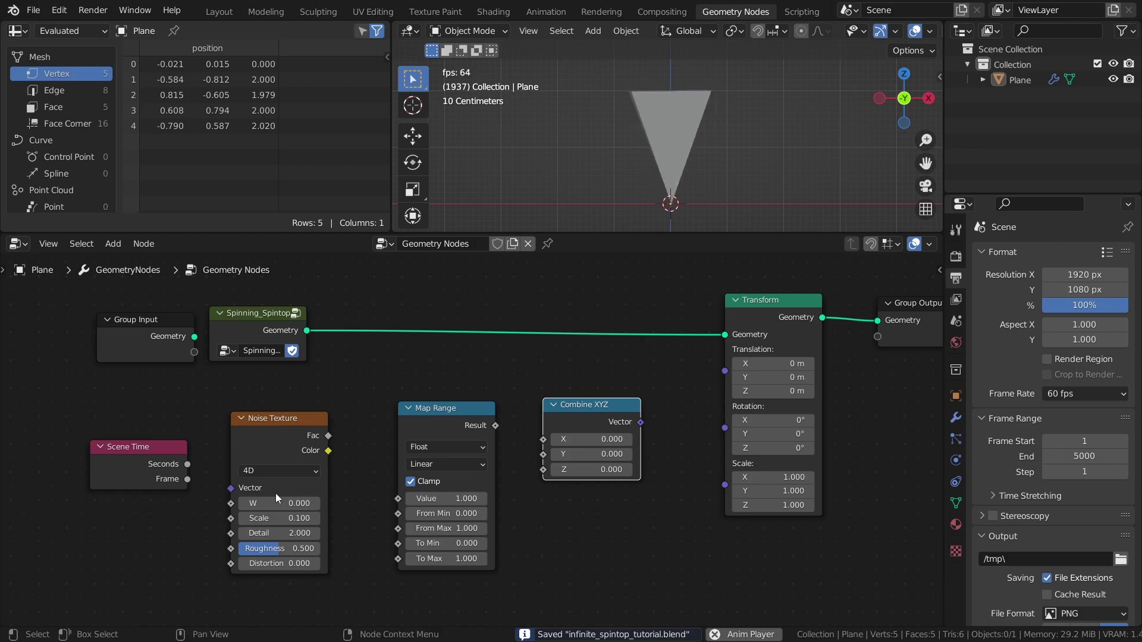
pyautogui.moveTo(187, 464); pyautogui.dragTo(188, 472)
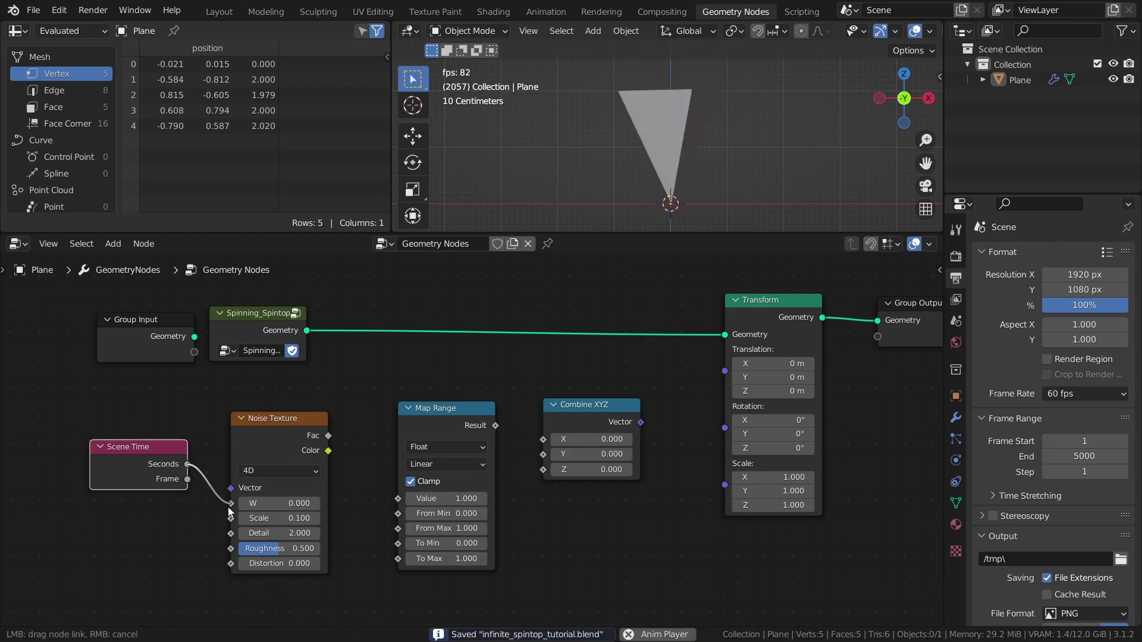
pyautogui.moveTo(229, 510); pyautogui.dragTo(230, 506)
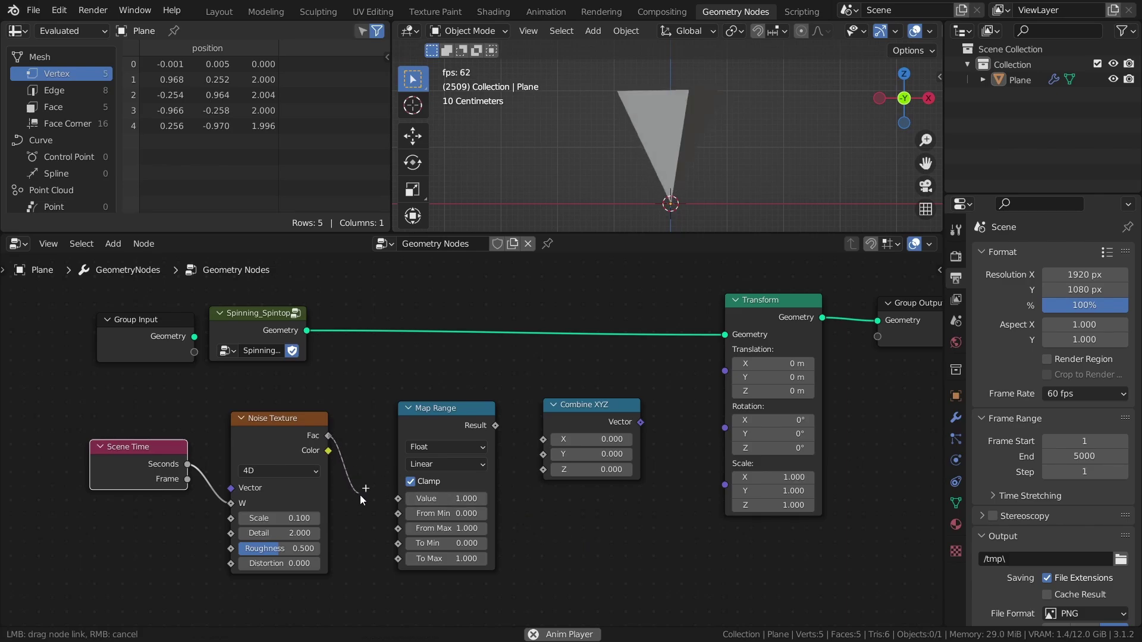
# - Route Noise Fac through Map Range (-5 to 5) and Combine XYZ X into Transform Translation
pyautogui.moveTo(412, 499); pyautogui.dragTo(412, 499)
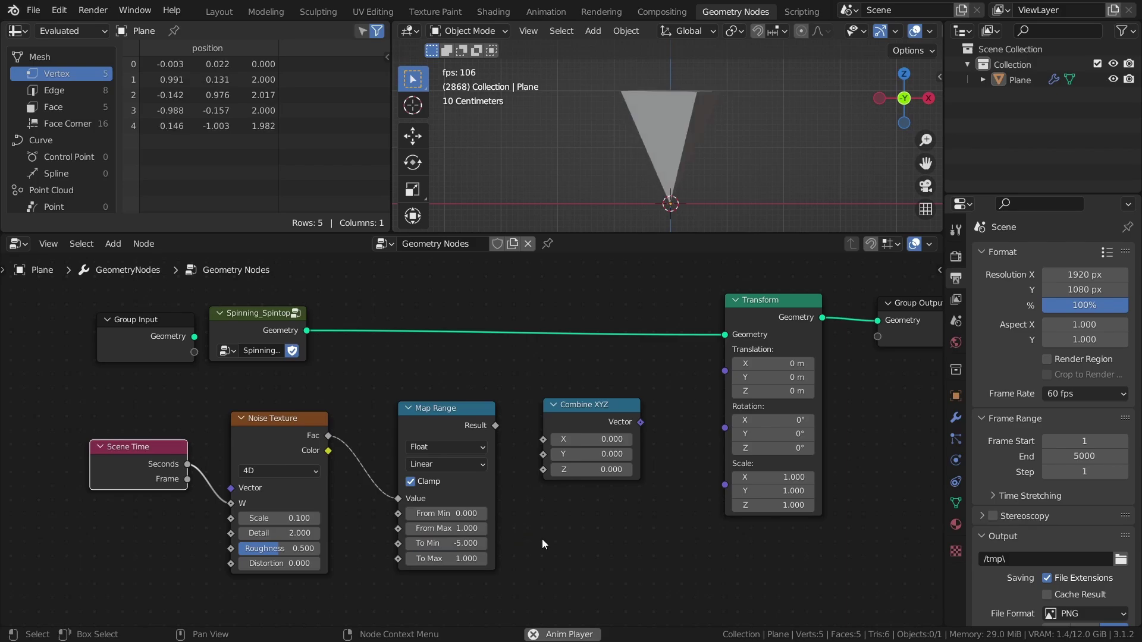
pyautogui.click(447, 559)
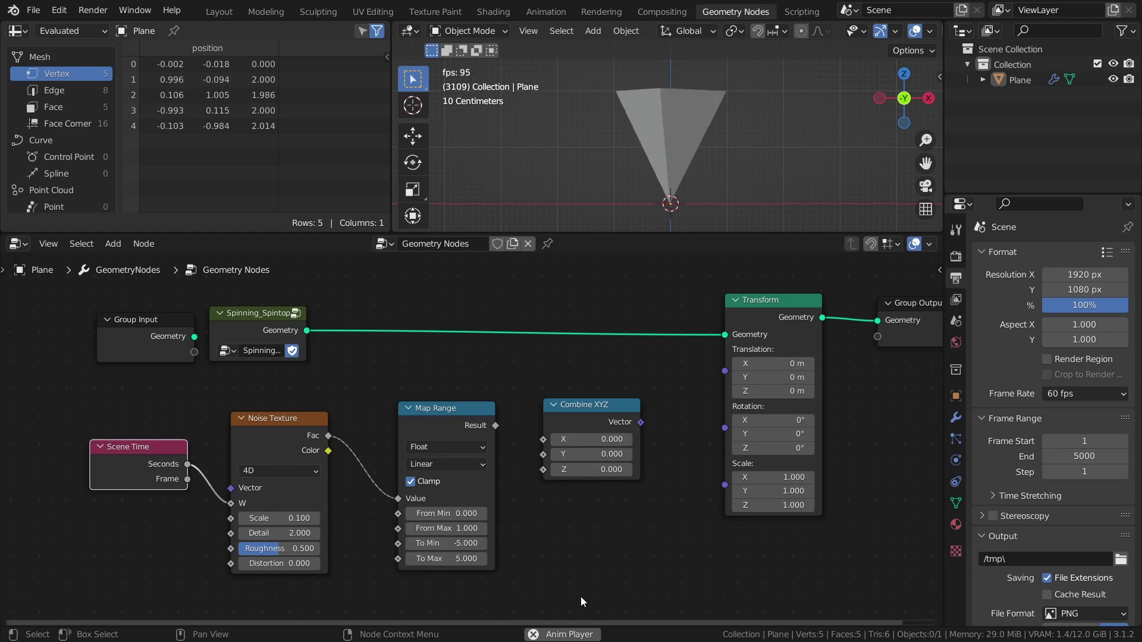
pyautogui.hotkey('ctrl', 's')
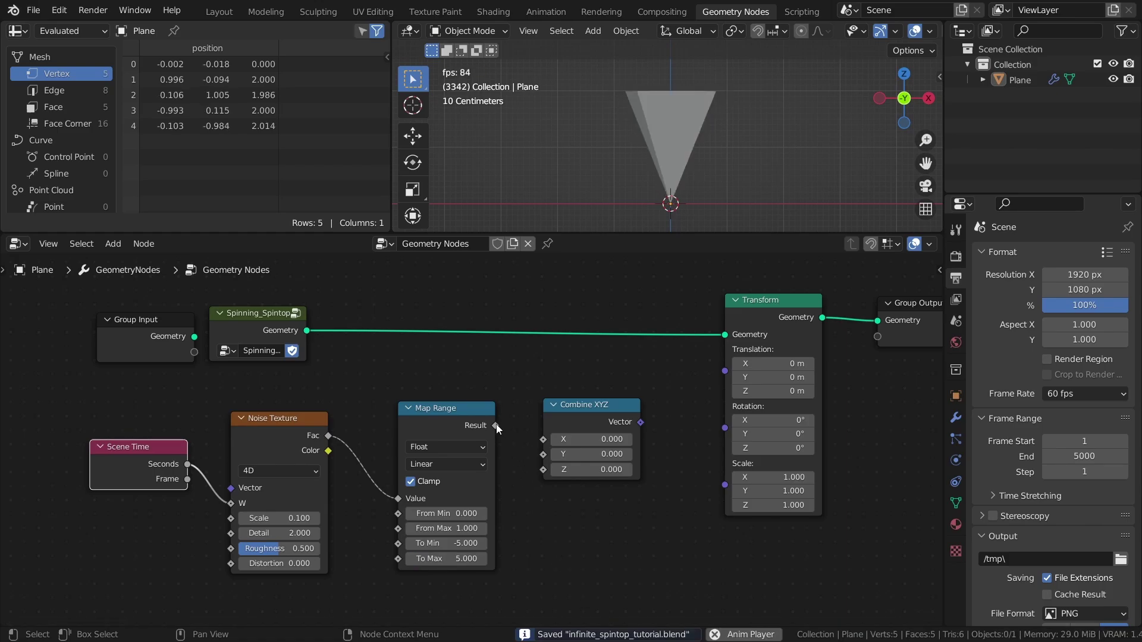
pyautogui.moveTo(496, 425); pyautogui.dragTo(555, 442)
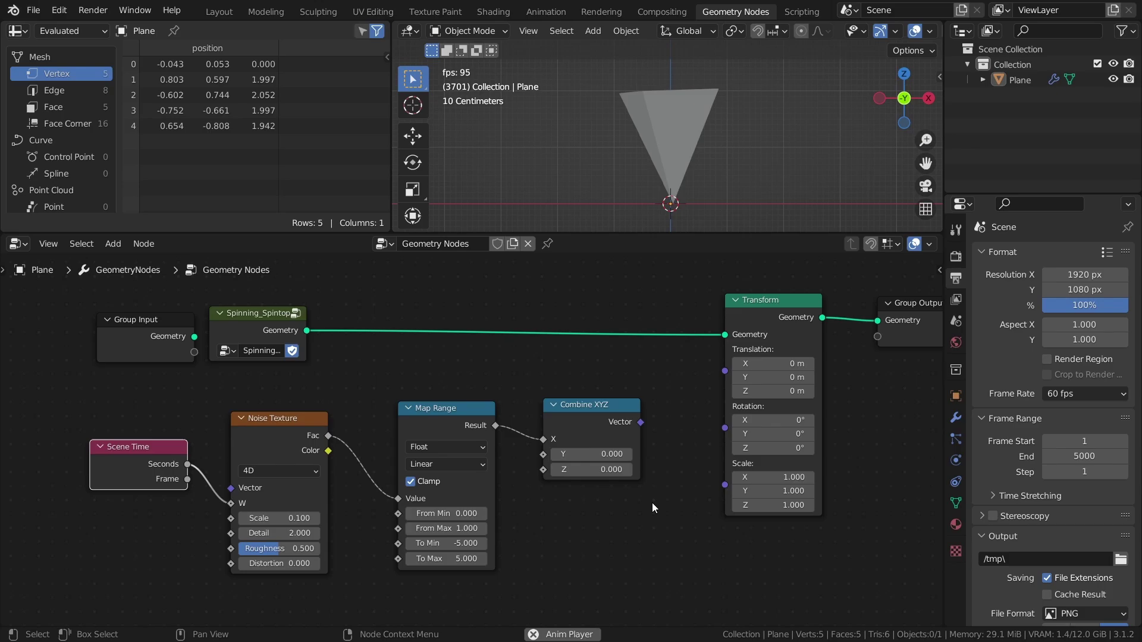
pyautogui.moveTo(640, 422); pyautogui.dragTo(724, 369)
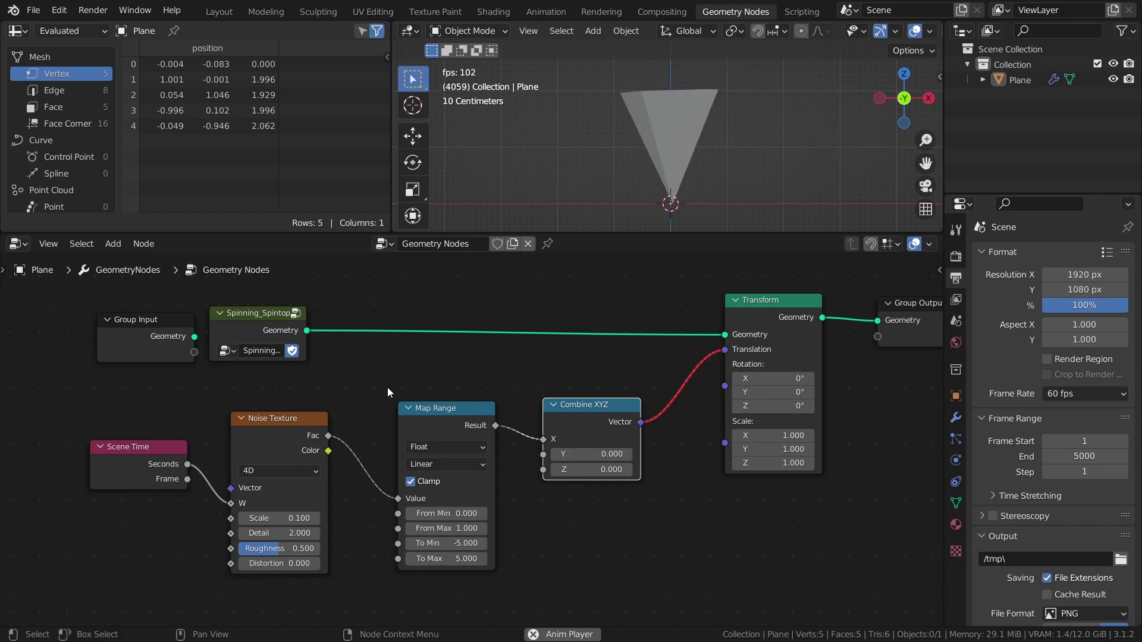
pyautogui.moveTo(387, 392); pyautogui.dragTo(620, 353, button='middle')
pyautogui.moveTo(390, 412); pyautogui.dragTo(390, 484)
# - Add a Vector input node left of the Noise Texture and link it into the noise's Vector socket
pyautogui.hotkey('shift', 'a')
pyautogui.moveTo(357, 254)
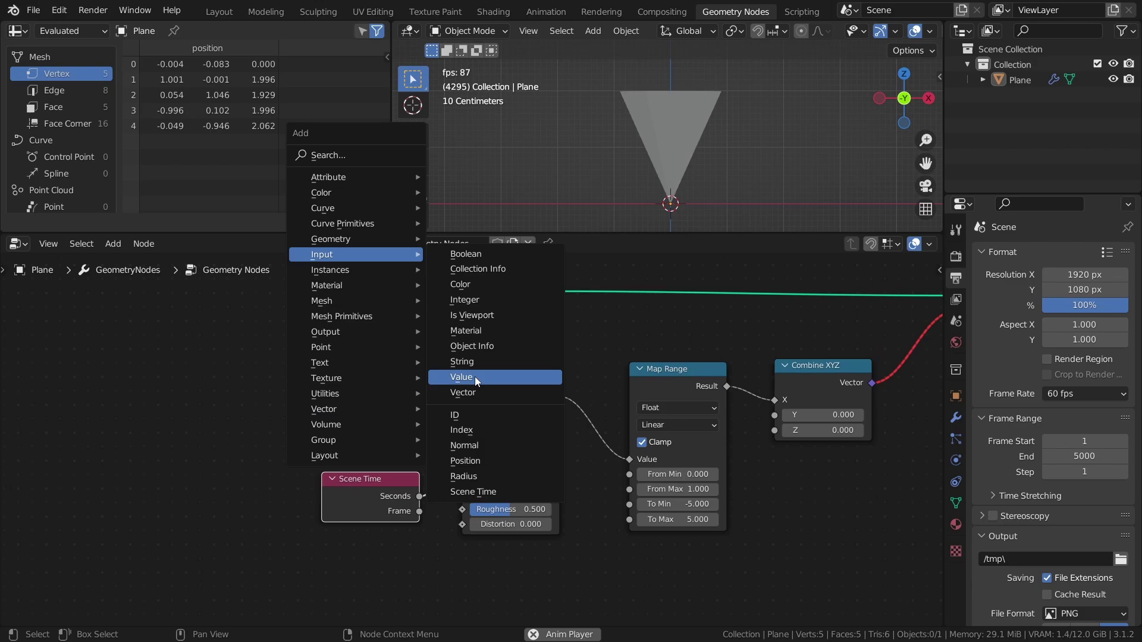
pyautogui.click(463, 393)
pyautogui.click(416, 406)
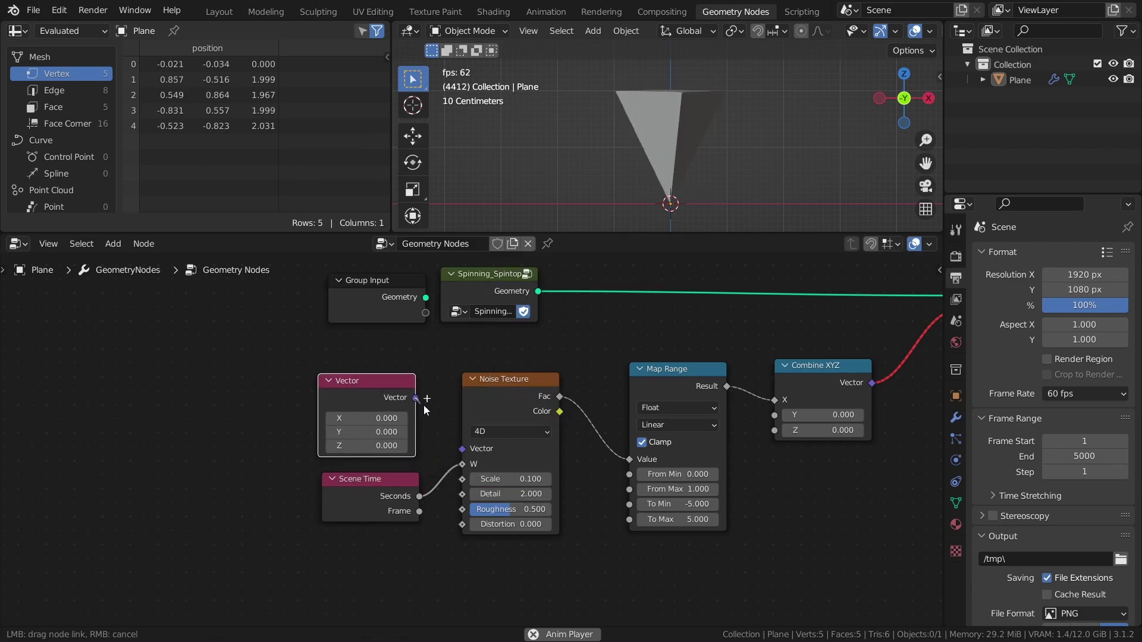
pyautogui.moveTo(425, 409); pyautogui.dragTo(462, 449)
pyautogui.hotkey('ctrl', 's')
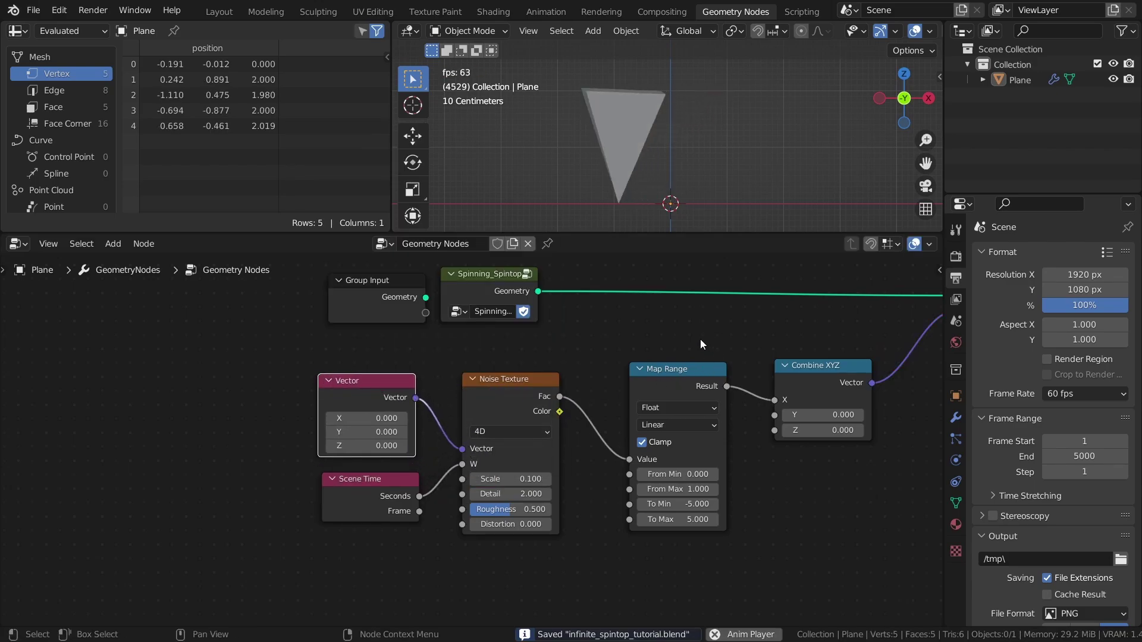
pyautogui.moveTo(706, 158); pyautogui.dragTo(736, 175, button='middle')
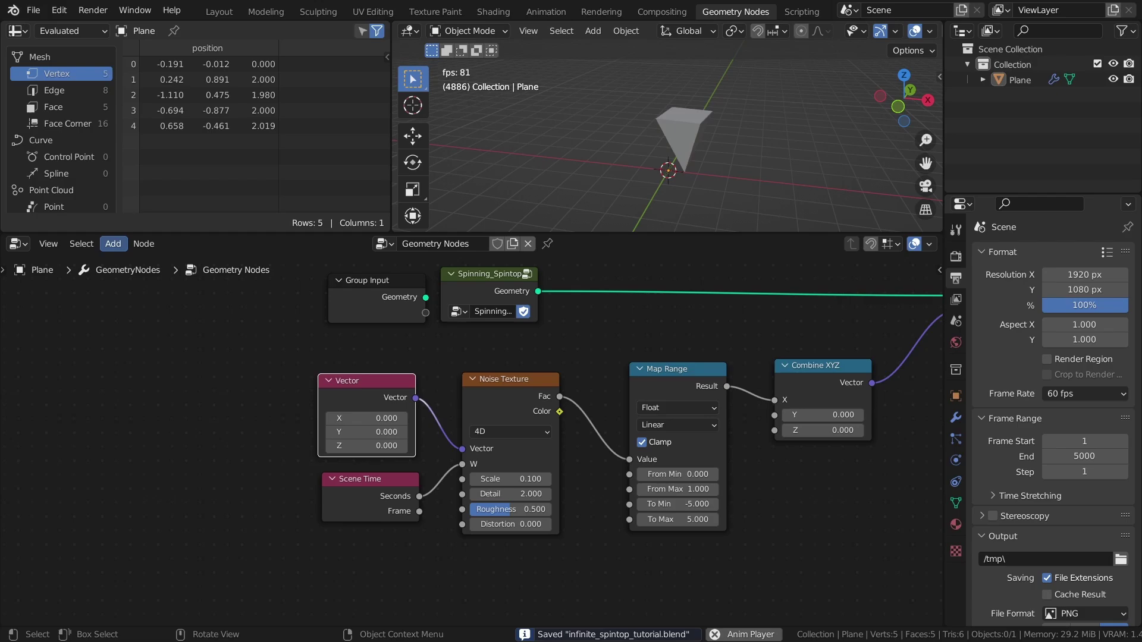
# - Duplicate the Noise Texture and Map Range nodes and place the copies below the originals
pyautogui.press('Home')
pyautogui.moveTo(508, 538); pyautogui.dragTo(365, 427)
pyautogui.scroll(-2, 538, 549)
pyautogui.moveTo(537, 549); pyautogui.dragTo(491, 434, button='middle')
pyautogui.hotkey('shift', 'd')
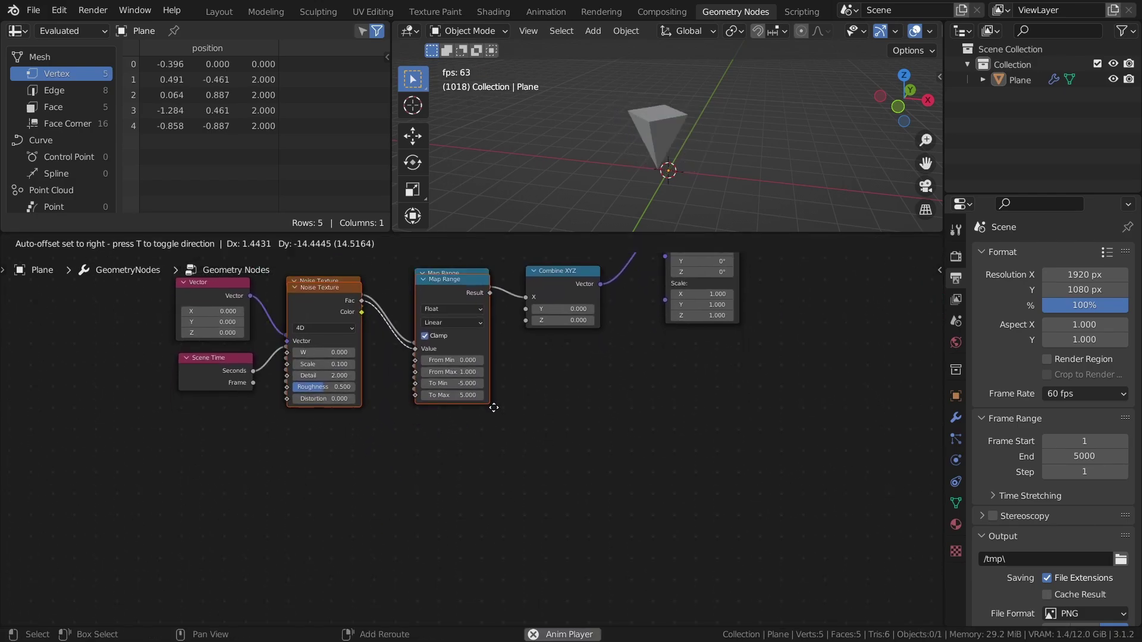
pyautogui.click(524, 492)
pyautogui.moveTo(523, 491); pyautogui.dragTo(556, 487, button='middle')
# - Link the copied Map Range to Combine XYZ Y, and Scene Time seconds and the Vector node into the lower noise
pyautogui.moveTo(584, 295); pyautogui.dragTo(610, 326)
pyautogui.hotkey('ctrl', 's')
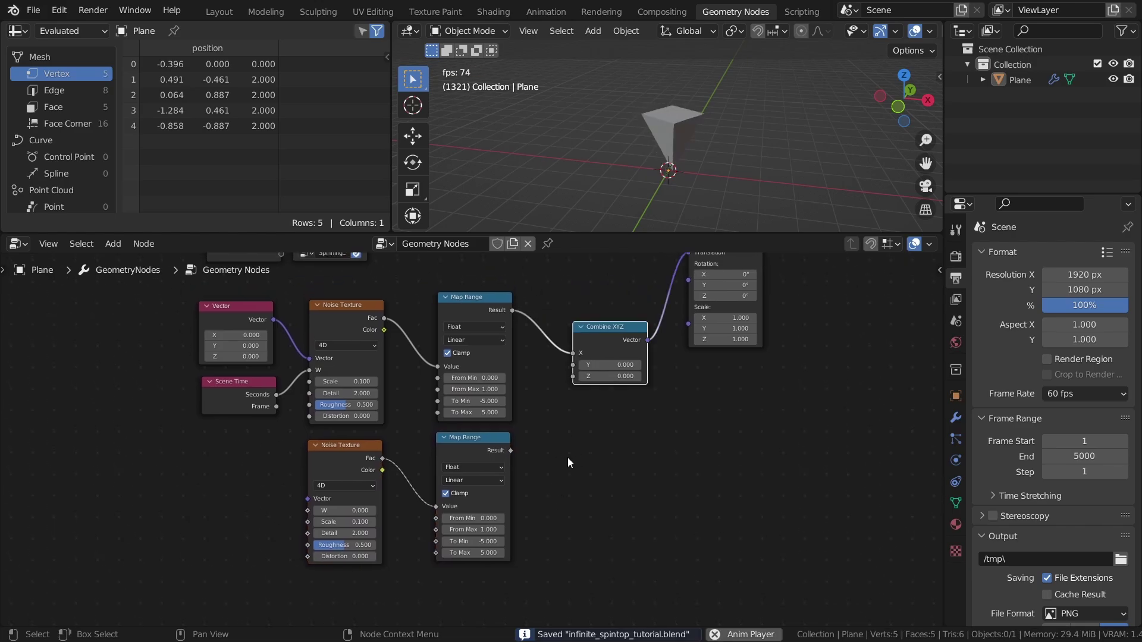
pyautogui.moveTo(511, 451); pyautogui.dragTo(573, 365)
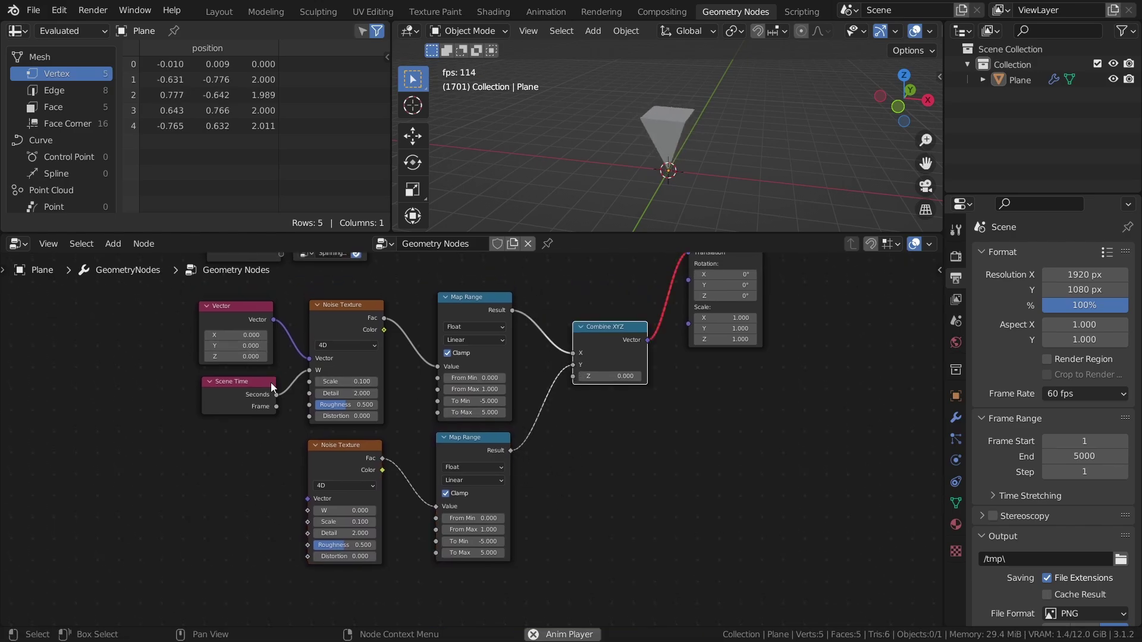
pyautogui.moveTo(276, 394); pyautogui.dragTo(284, 414)
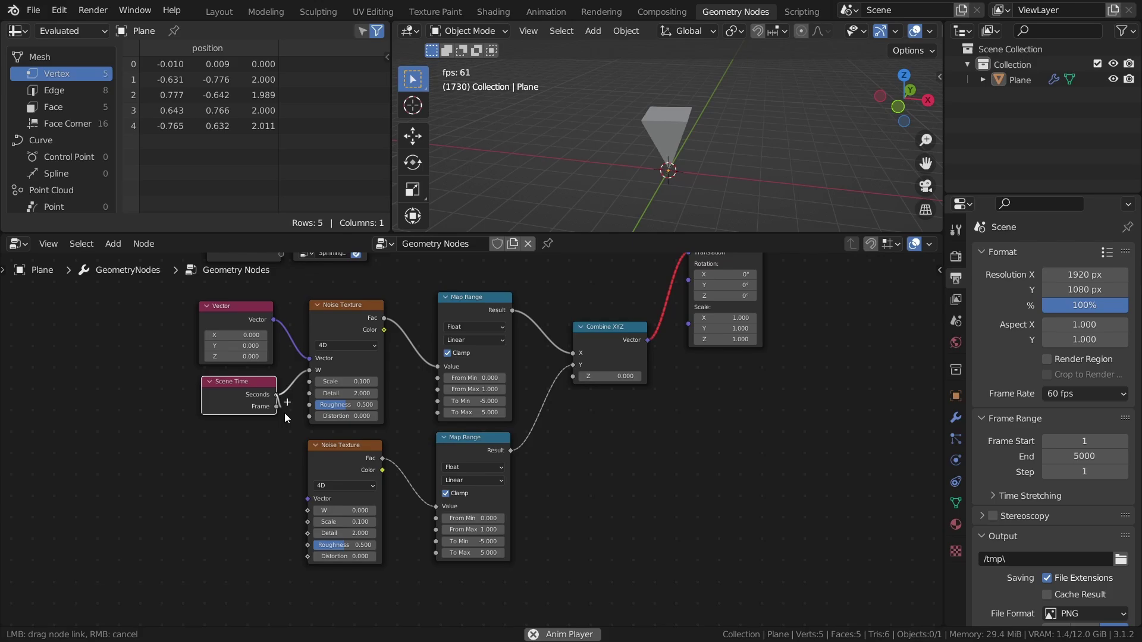
pyautogui.moveTo(311, 510); pyautogui.dragTo(312, 513)
pyautogui.moveTo(273, 320); pyautogui.dragTo(376, 489)
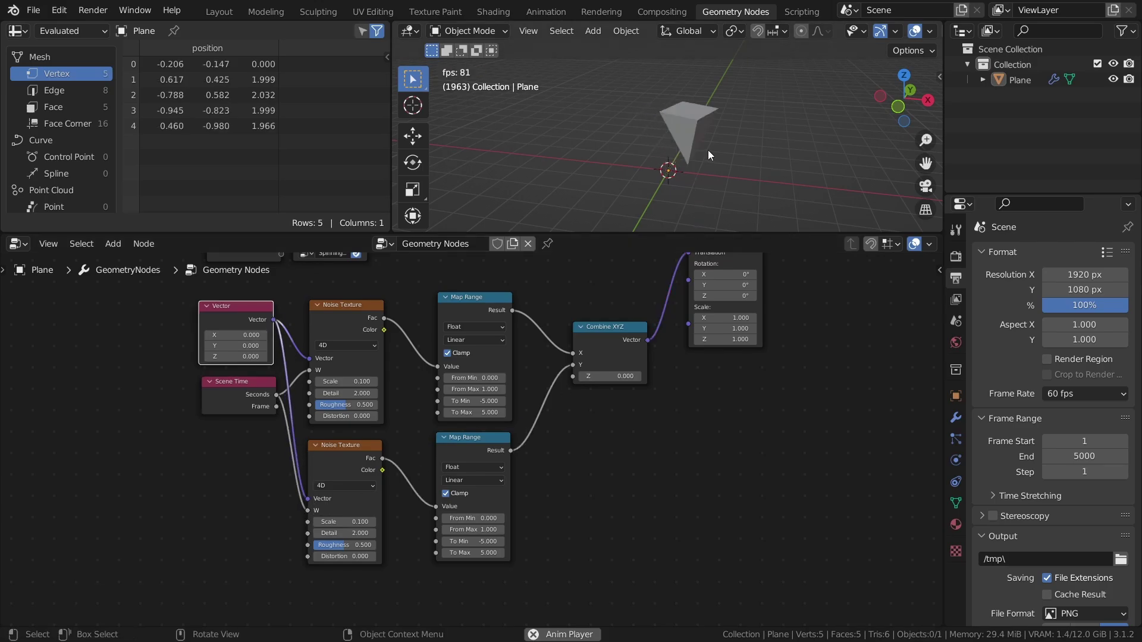
pyautogui.press('KP_7')
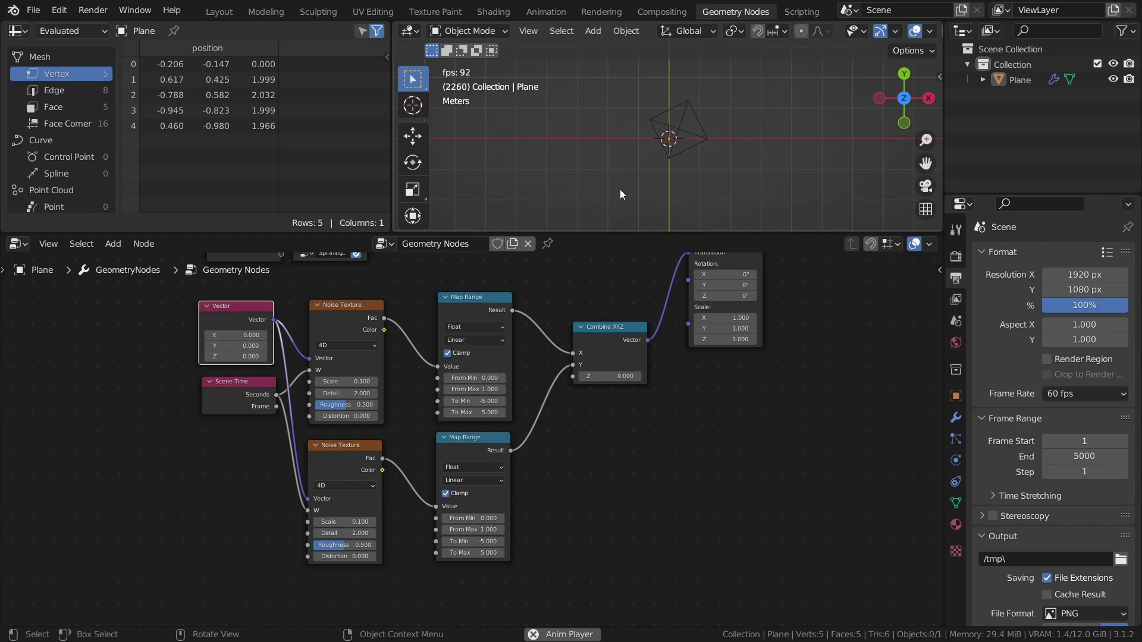
pyautogui.moveTo(791, 159); pyautogui.dragTo(716, 200, button='middle')
# - Insert a Math Add node with value 200 between Scene Time seconds and the lower noise's W input
pyautogui.hotkey('ctrl', 's')
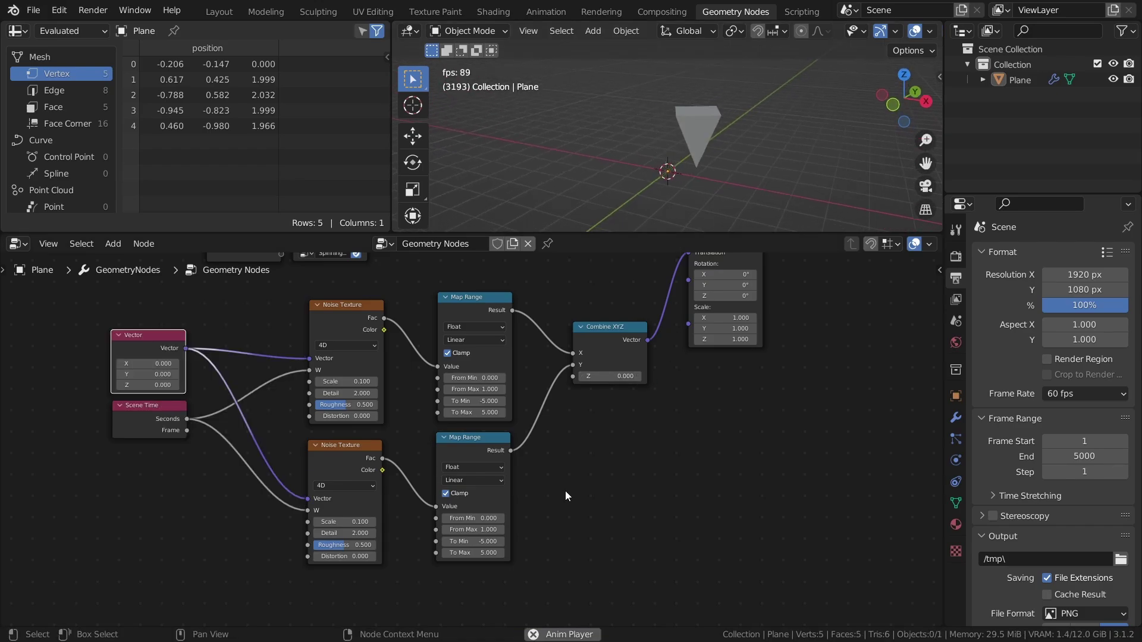
pyautogui.moveTo(565, 491); pyautogui.dragTo(623, 484, button='middle')
pyautogui.hotkey('shift', 'a')
pyautogui.moveTo(577, 551)
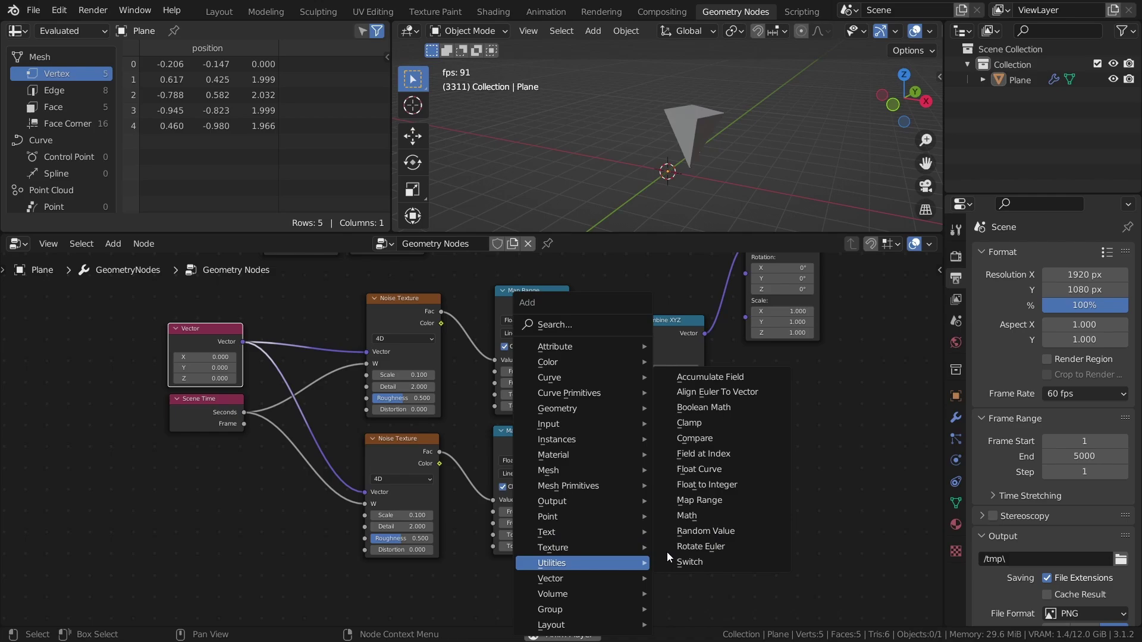
pyautogui.click(678, 513)
pyautogui.click(288, 444)
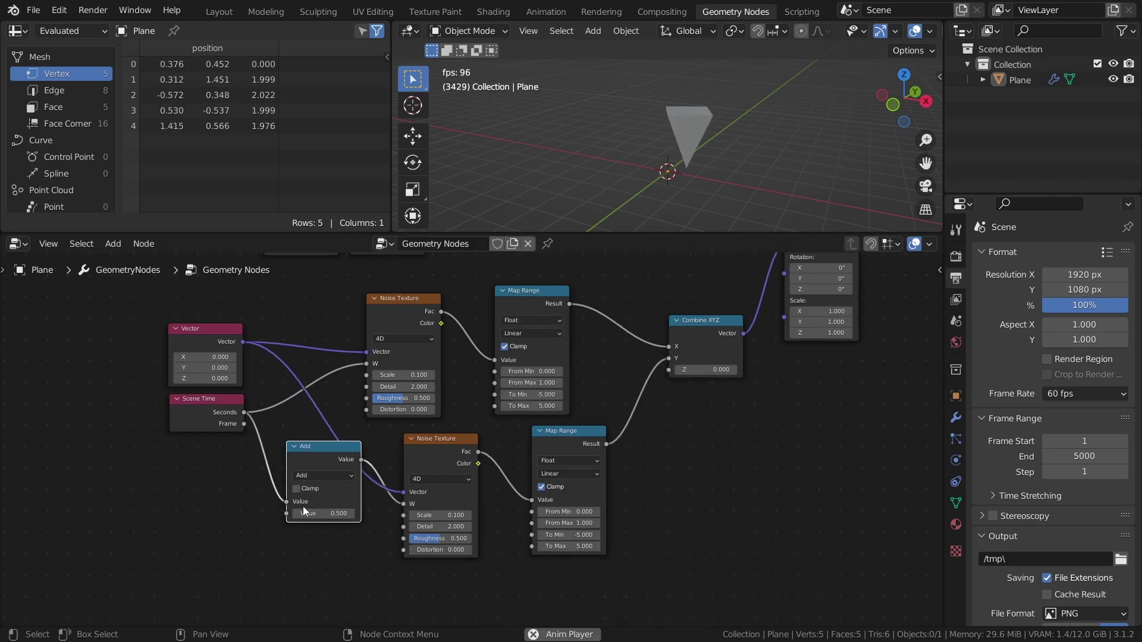
pyautogui.moveTo(315, 461); pyautogui.dragTo(304, 501)
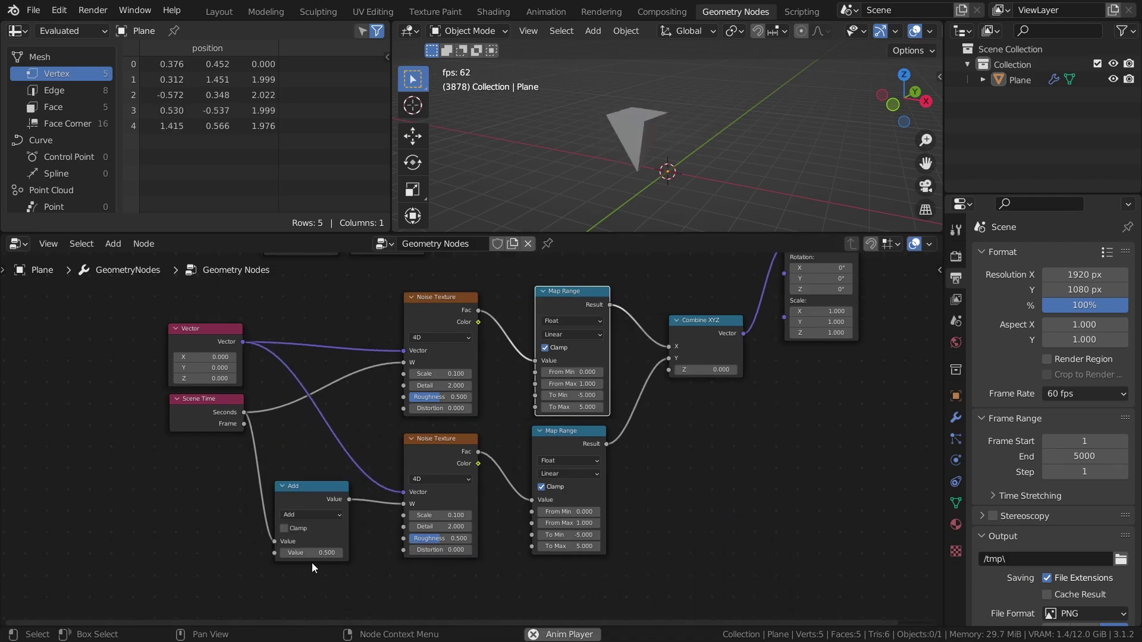
pyautogui.write('0')
pyautogui.press('Return')
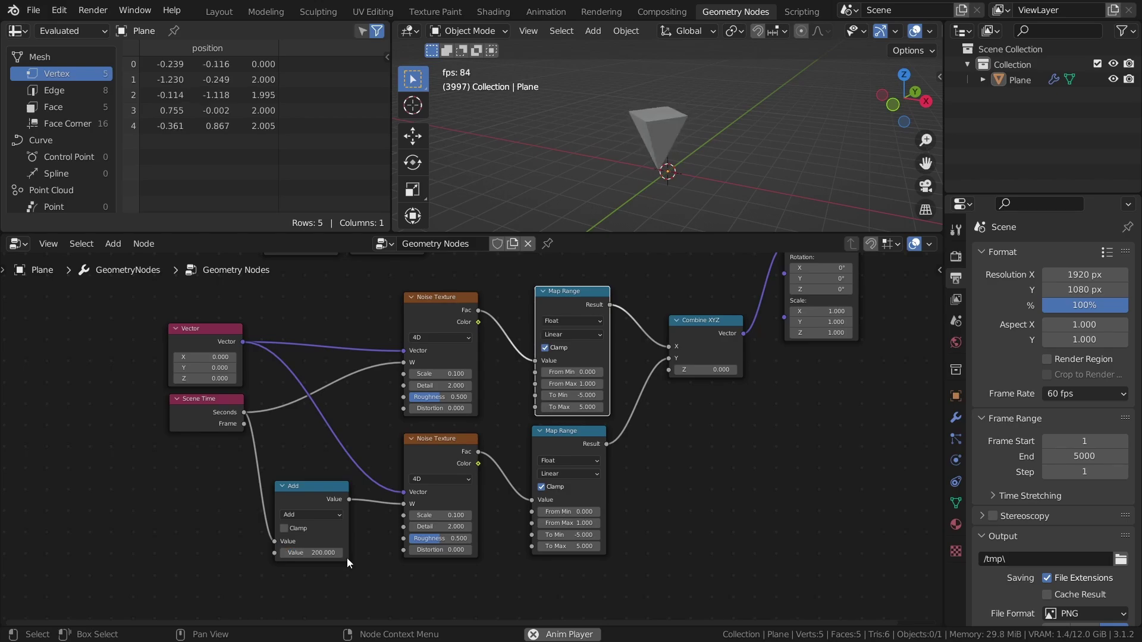
pyautogui.hotkey('ctrl', 's')
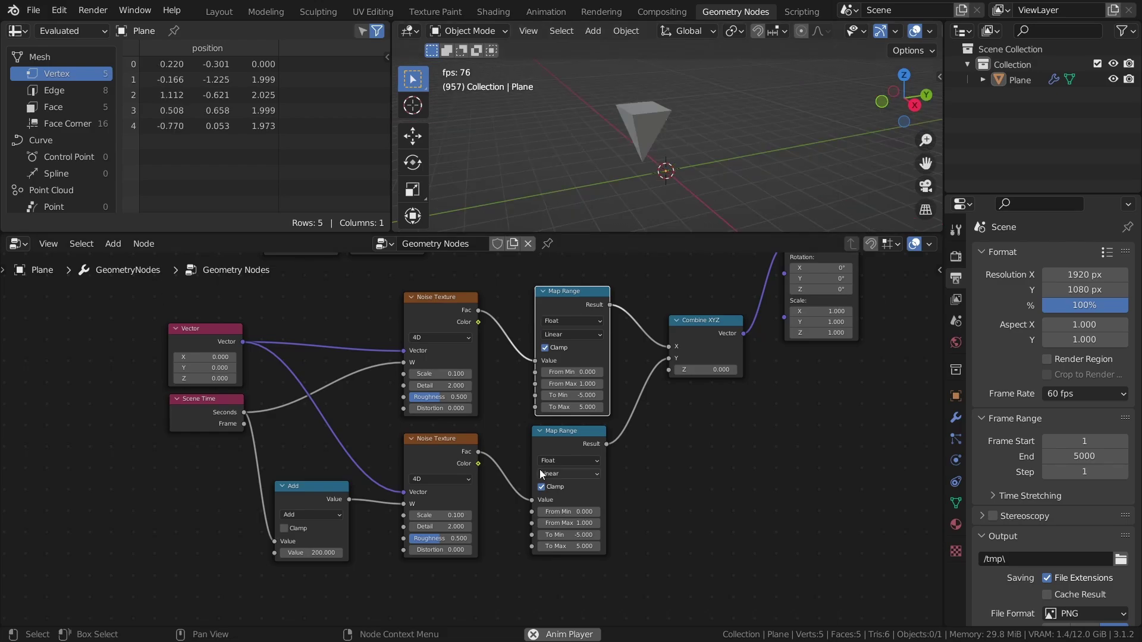
# - Orbit the 3D view to inspect the three premade spintops
pyautogui.scroll(-2, 694, 416)
pyautogui.hotkey('ctrl', 's')
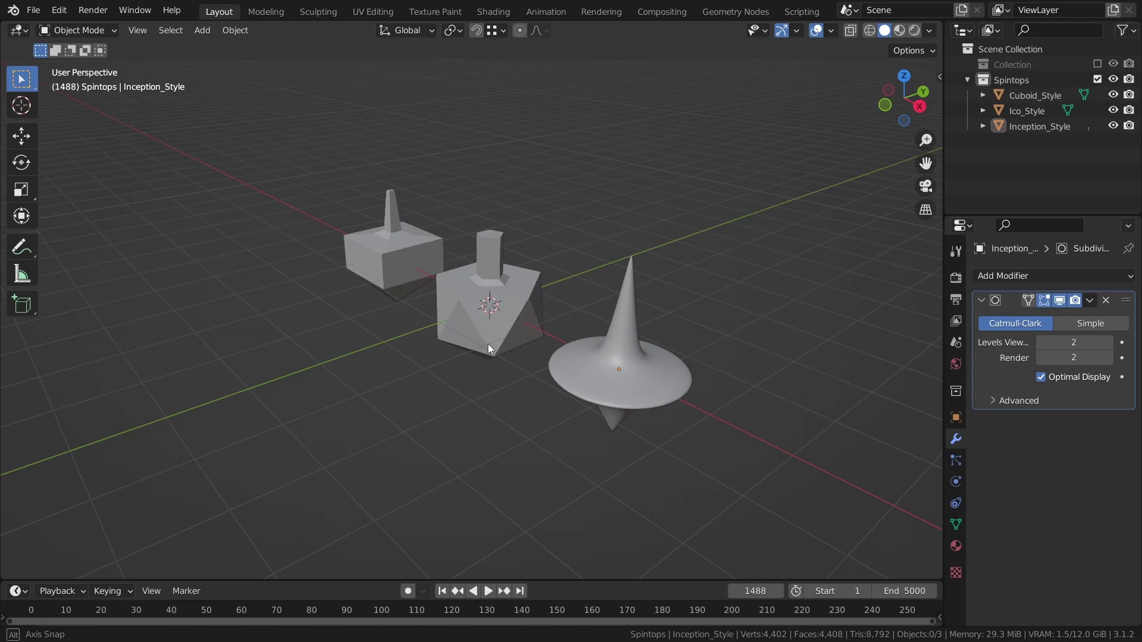
pyautogui.moveTo(487, 344); pyautogui.dragTo(527, 331, button='middle')
pyautogui.hotkey('ctrl', 's')
pyautogui.moveTo(593, 367); pyautogui.dragTo(564, 361, button='middle')
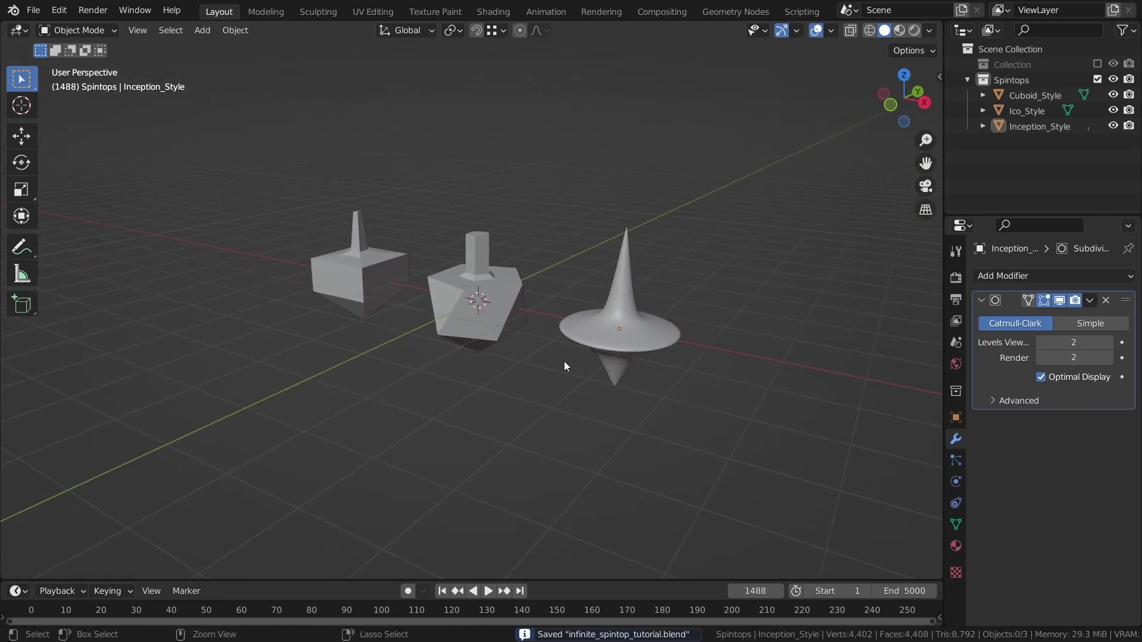
# - Exclude the Spintops collection, re-enable Collection so the Plane shows, and return to Geometry Nodes
pyautogui.click(1097, 79)
pyautogui.click(1097, 64)
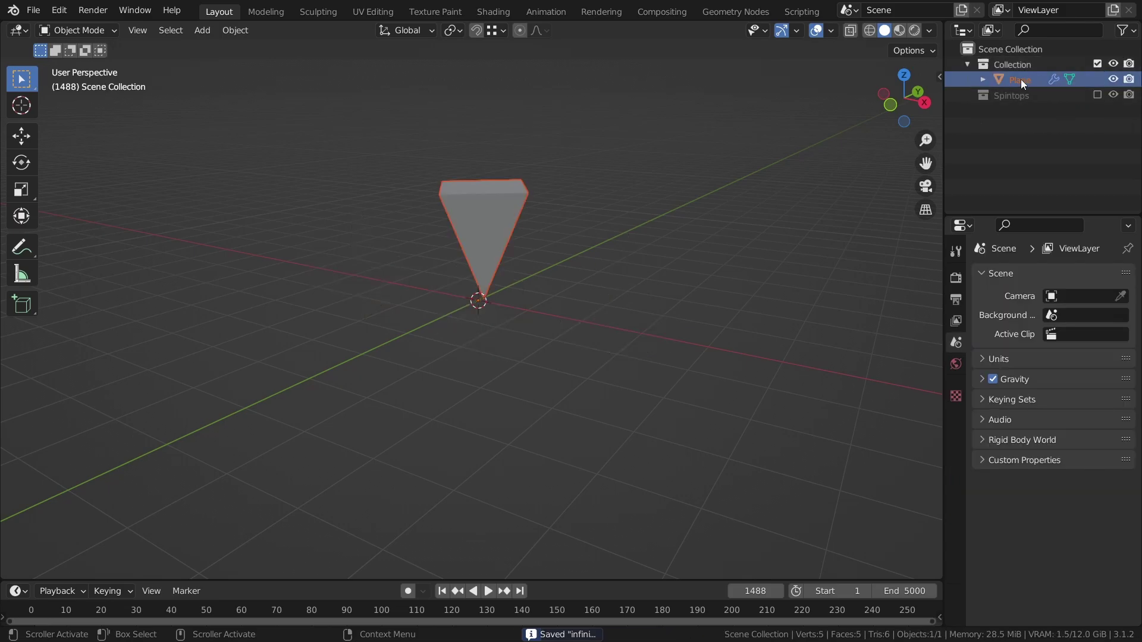
pyautogui.click(723, 12)
# - Enter the Spinning_Spintop group and pull the Cone node out of the Transform chain
pyautogui.scroll(3, 345, 315)
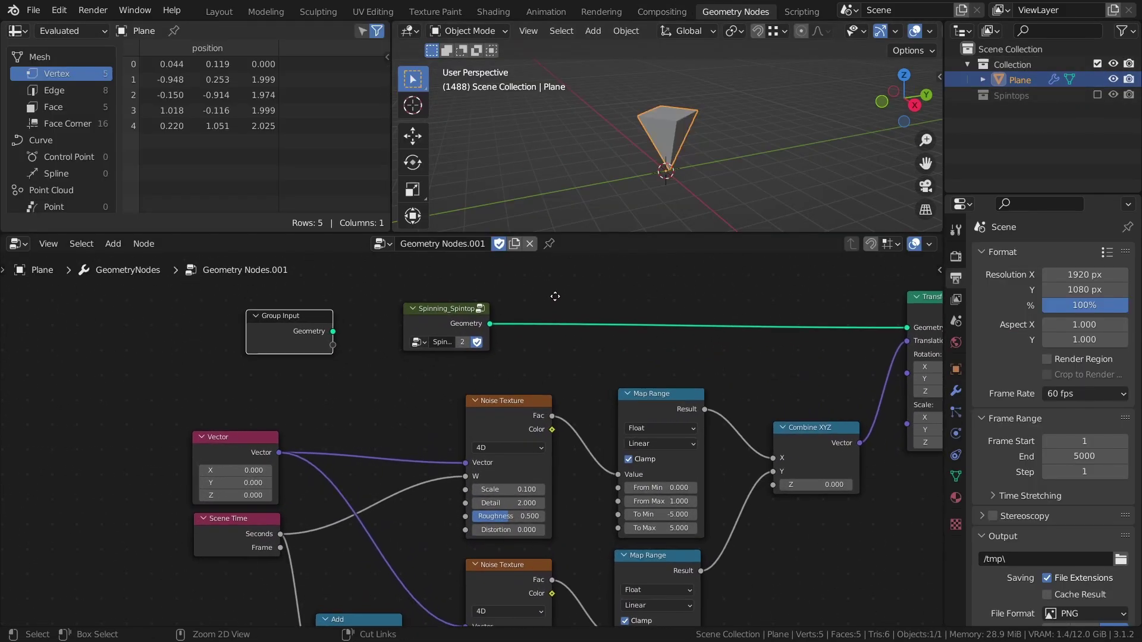
pyautogui.click(512, 338)
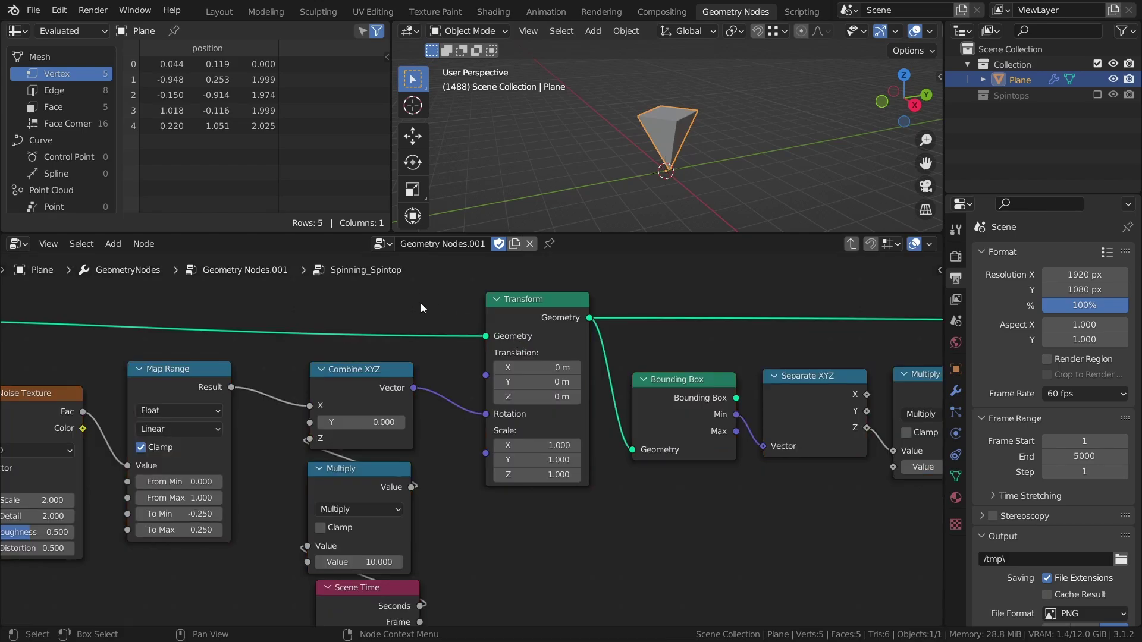
pyautogui.keyDown('ctrl'); pyautogui.moveTo(816, 452); pyautogui.dragTo(990, 441, button='middle'); pyautogui.keyUp('ctrl')
pyautogui.hotkey('ctrl', 's')
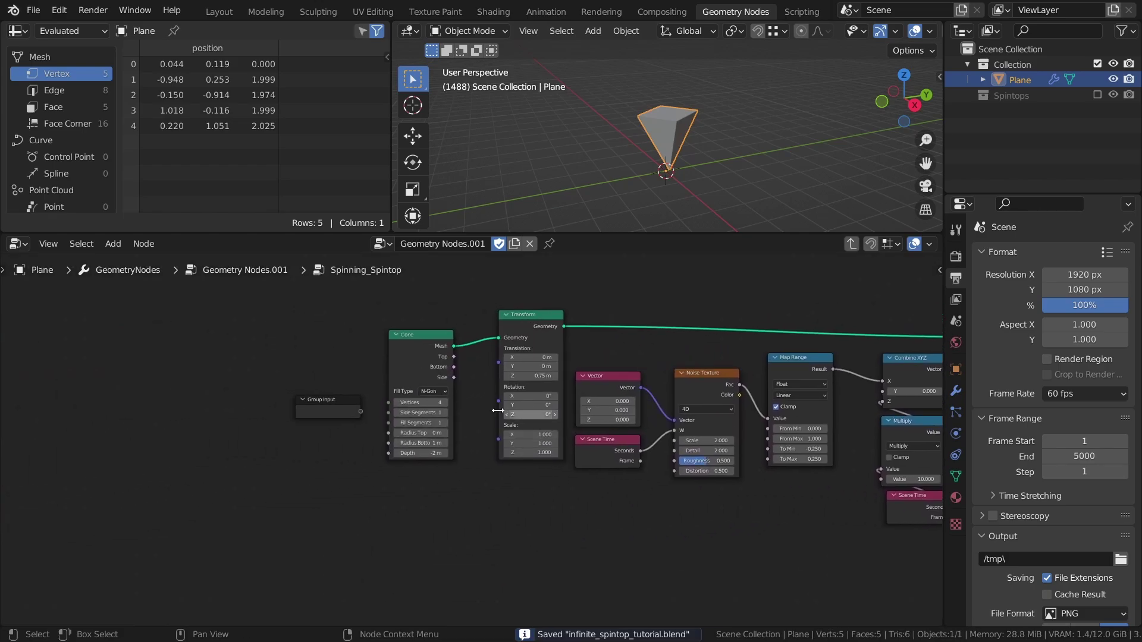
pyautogui.moveTo(342, 410); pyautogui.dragTo(259, 357)
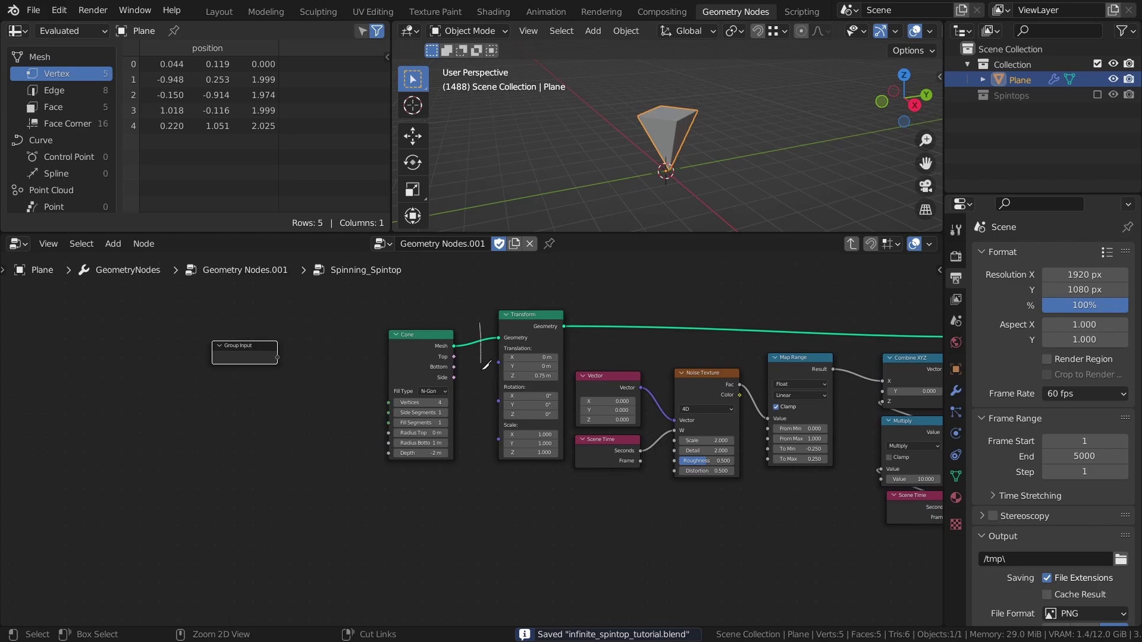
pyautogui.keyDown('alt'); pyautogui.moveTo(427, 337); pyautogui.dragTo(540, 480); pyautogui.keyUp('alt')
# - Add an Object Info node feeding Transform, with its Object socket exposed as a new group input
pyautogui.hotkey('shift', 'a')
pyautogui.write('obje')
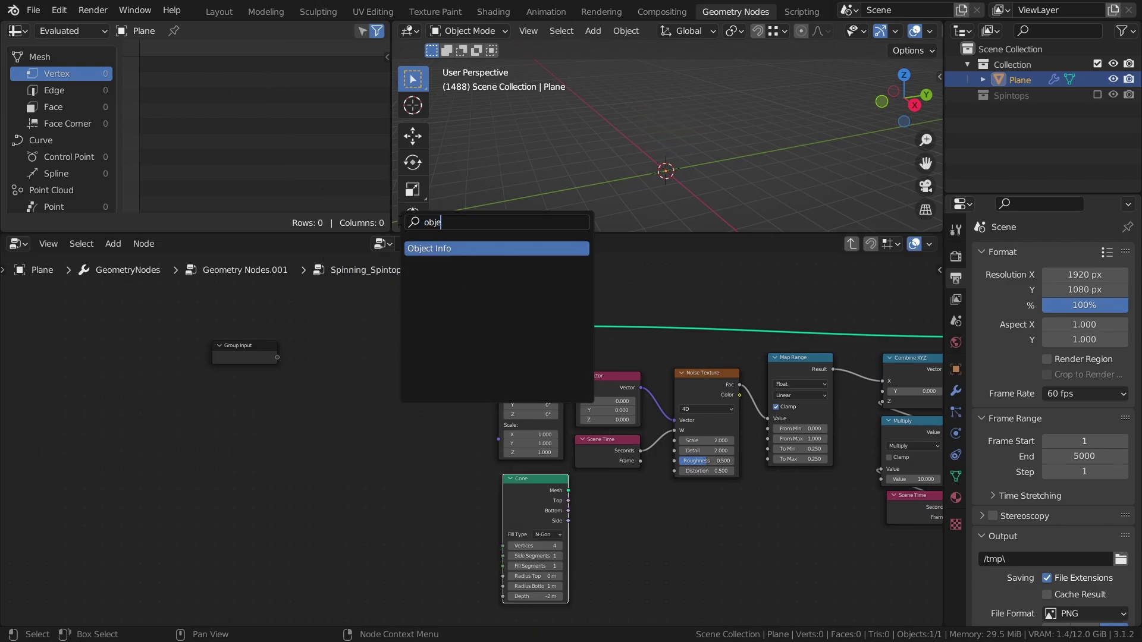
pyautogui.press('Return')
pyautogui.click(476, 348)
pyautogui.scroll(2, 476, 348)
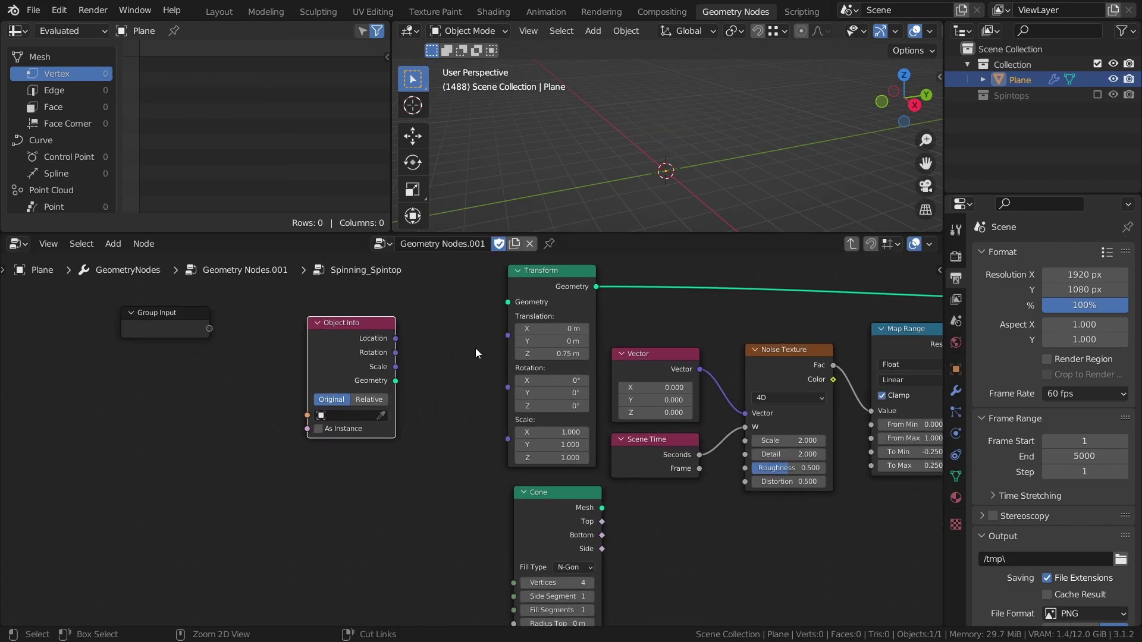
pyautogui.moveTo(414, 398); pyautogui.dragTo(456, 387)
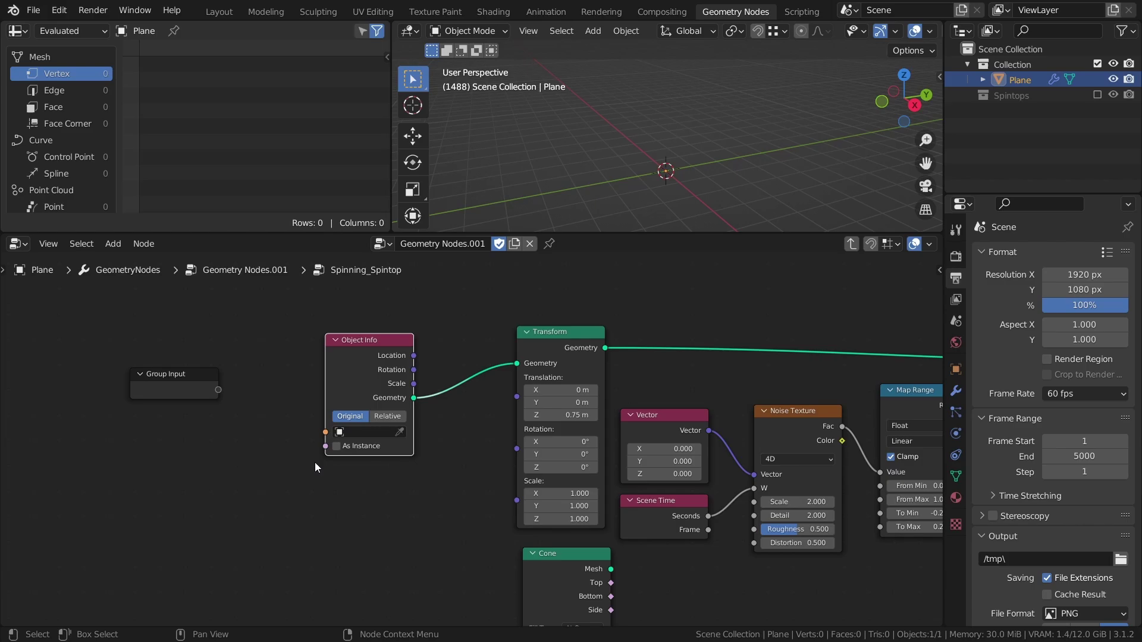
pyautogui.moveTo(220, 391); pyautogui.dragTo(190, 420)
pyautogui.click(388, 476)
pyautogui.hotkey('ctrl', 's')
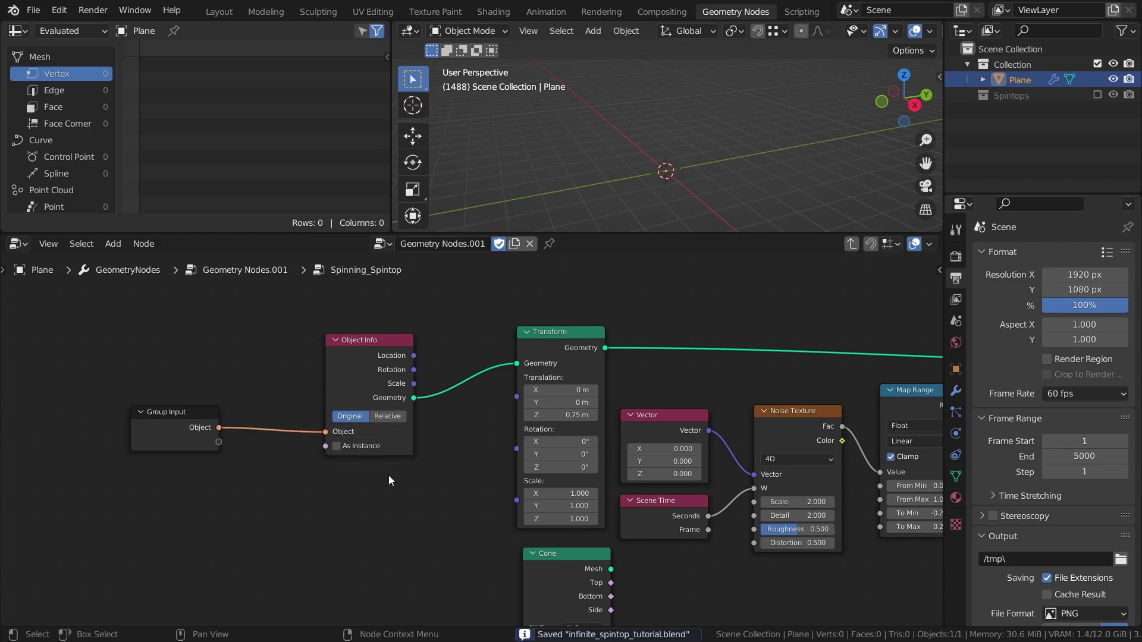
# - Back in the parent tree, expose the Spinning_Spintop Object input on the modifier's Group Input
pyautogui.click(852, 244)
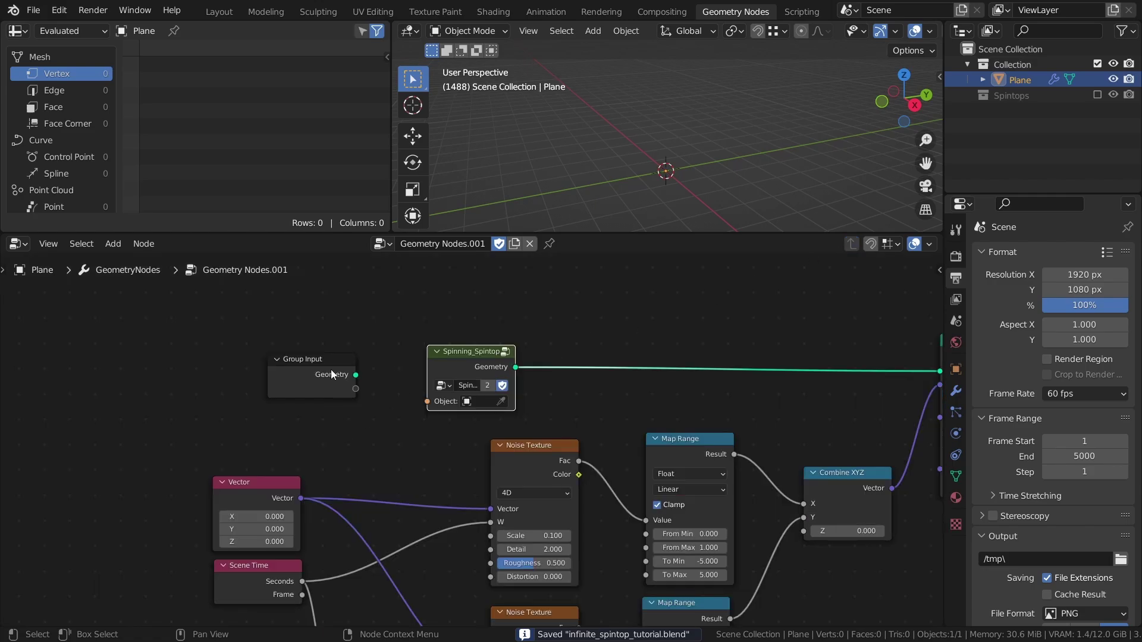
pyautogui.moveTo(331, 374); pyautogui.dragTo(277, 387)
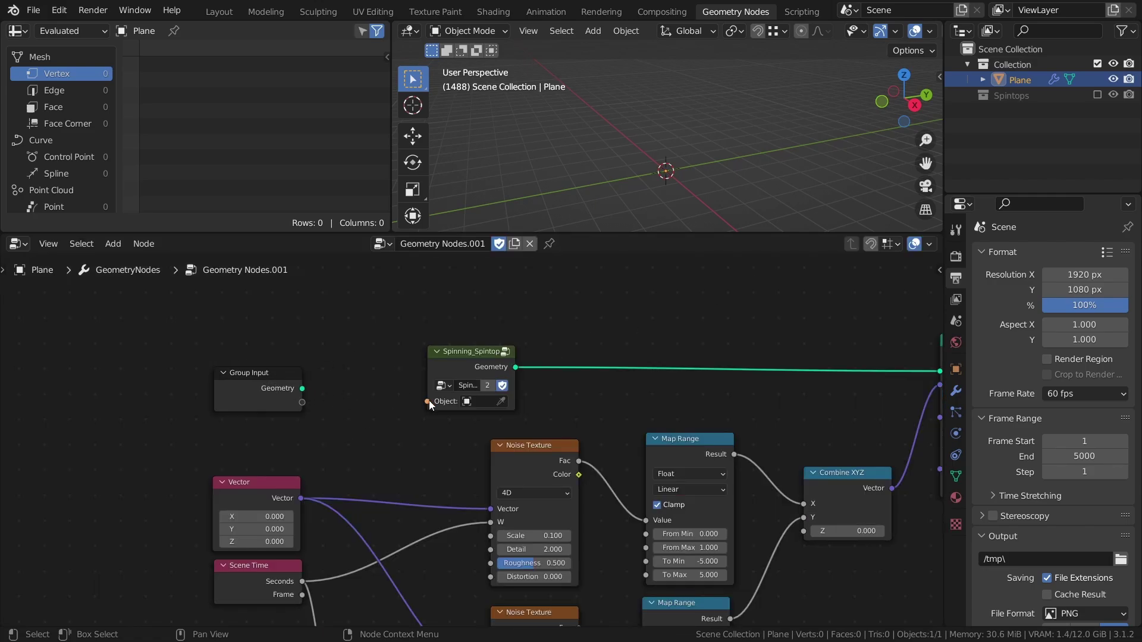
pyautogui.moveTo(428, 401); pyautogui.dragTo(303, 403)
pyautogui.hotkey('ctrl', 's')
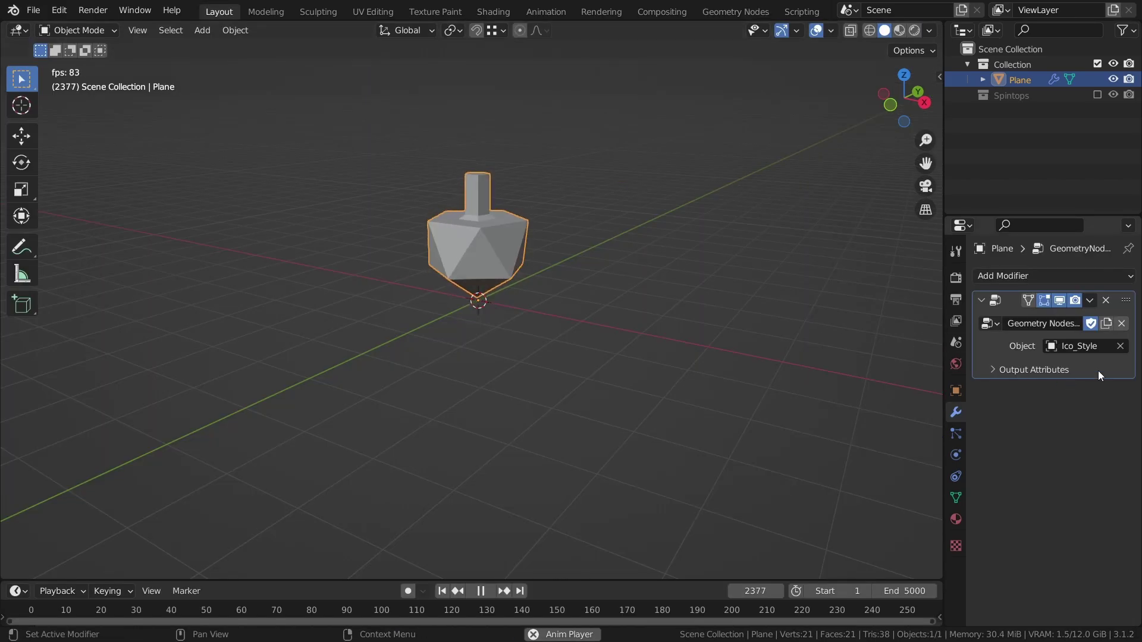
# - Try Cuboid_Style and then Inception_Style as the spintop object in the modifier panel
pyautogui.click(1083, 346)
pyautogui.click(1012, 367)
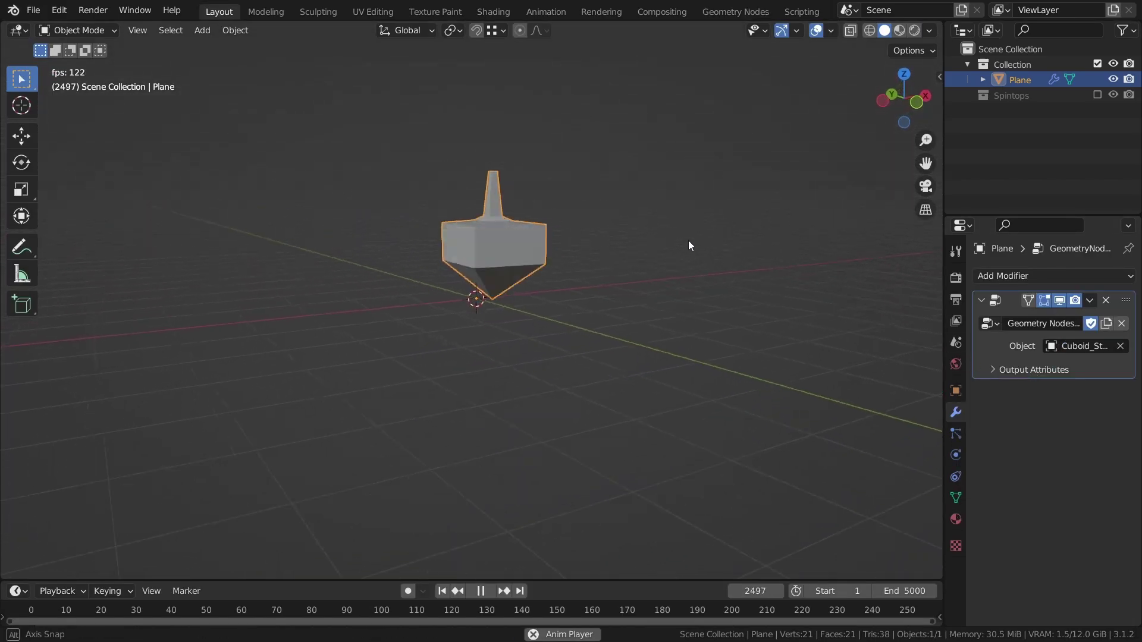
pyautogui.click(1082, 345)
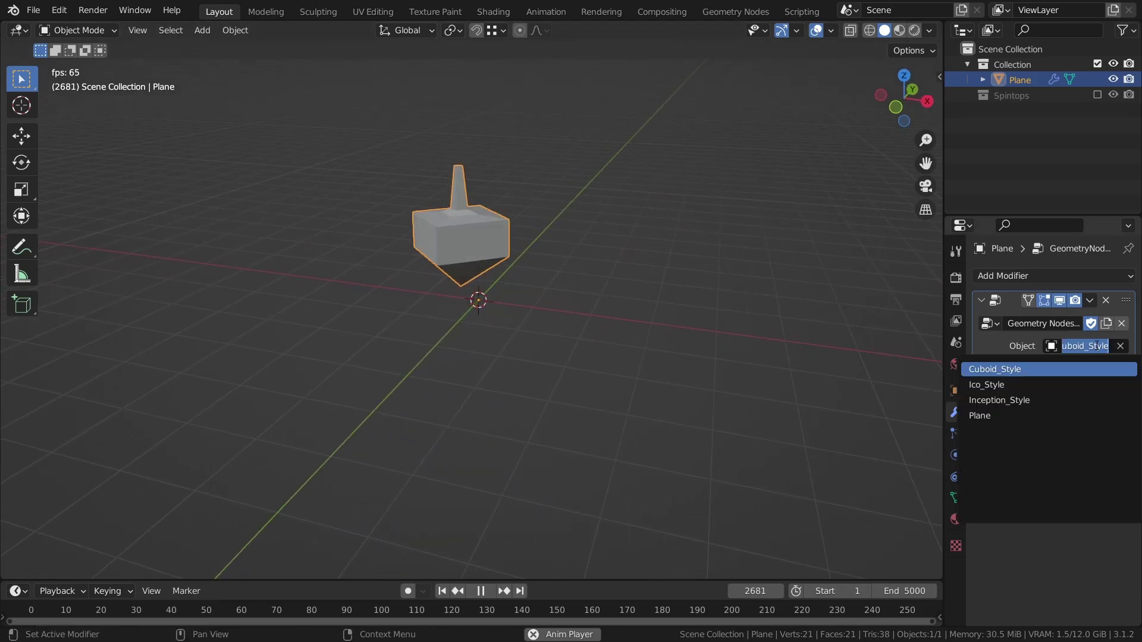
pyautogui.click(1011, 398)
# - Inspect the spinning top in wireframe and solid shading, then set the modifier object to Ico_Style
pyautogui.moveTo(594, 301)
pyautogui.mouseDown(button='middle')
pyautogui.moveTo(654, 291)
pyautogui.moveTo(645, 286)
pyautogui.mouseUp(button='middle')
pyautogui.press('z')
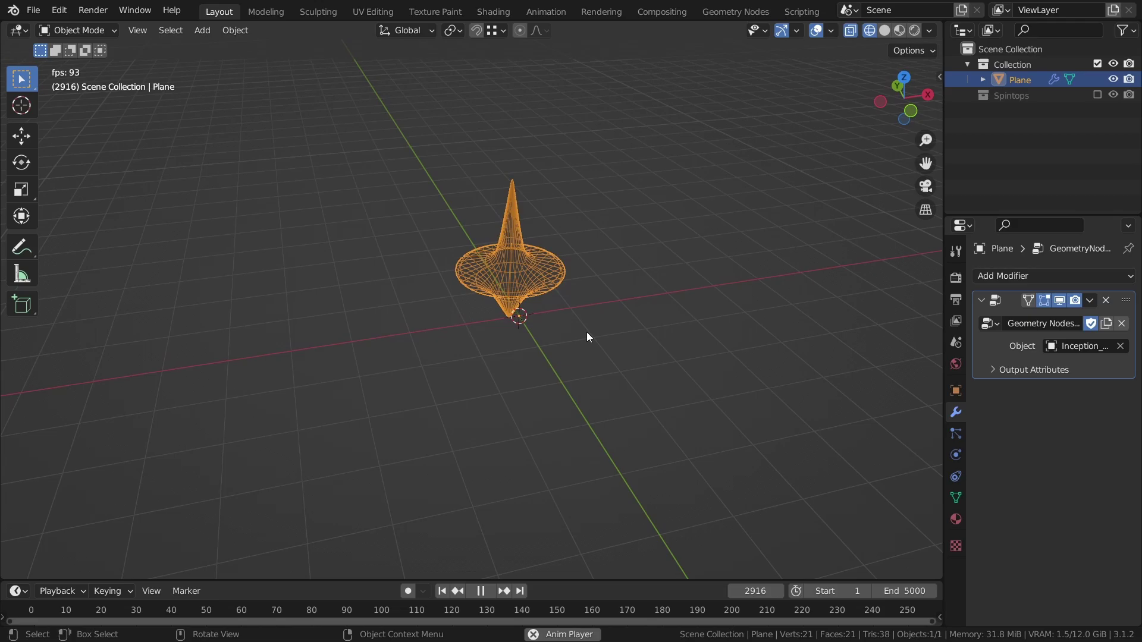
pyautogui.press('z')
pyautogui.moveTo(719, 342)
pyautogui.mouseDown(button='middle')
pyautogui.moveTo(593, 313)
pyautogui.moveTo(569, 291)
pyautogui.moveTo(683, 340)
pyautogui.moveTo(770, 302)
pyautogui.mouseUp(button='middle')
pyautogui.hotkey('ctrl', 's')
pyautogui.click(1083, 346)
pyautogui.click(1011, 385)
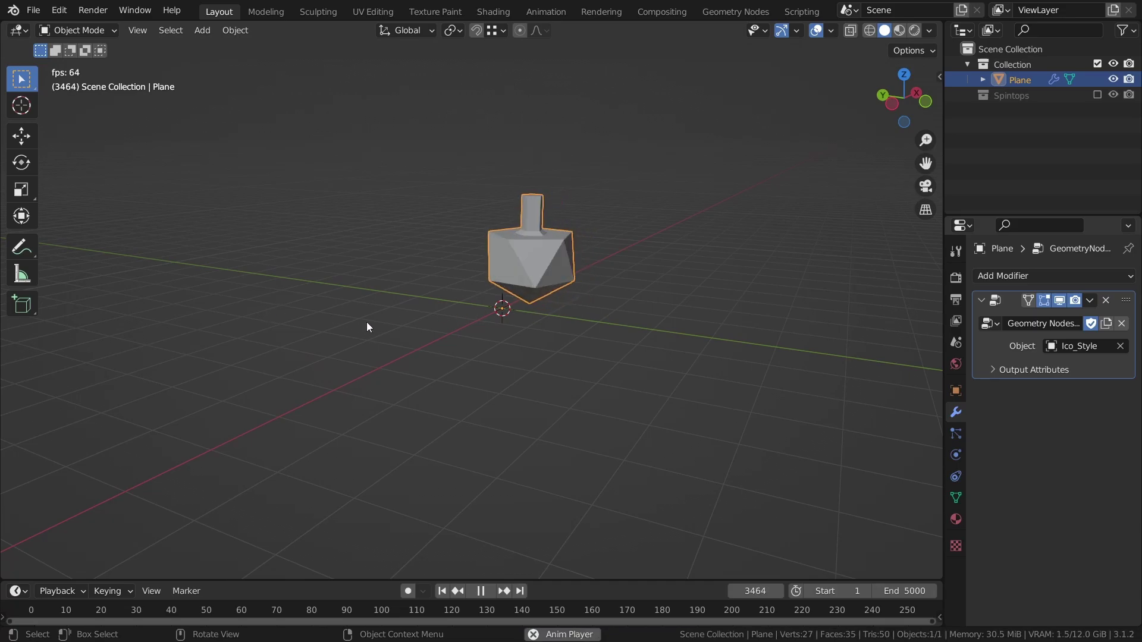